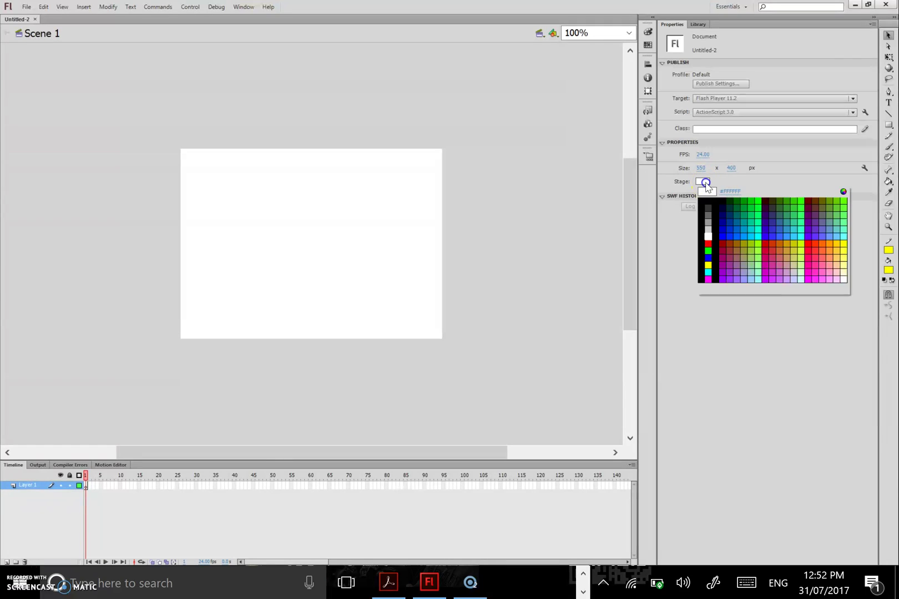
# Step: Set the stage background to black and the document size to 800 x 200 px
pyautogui.click(701, 205)
pyautogui.click(699, 168)
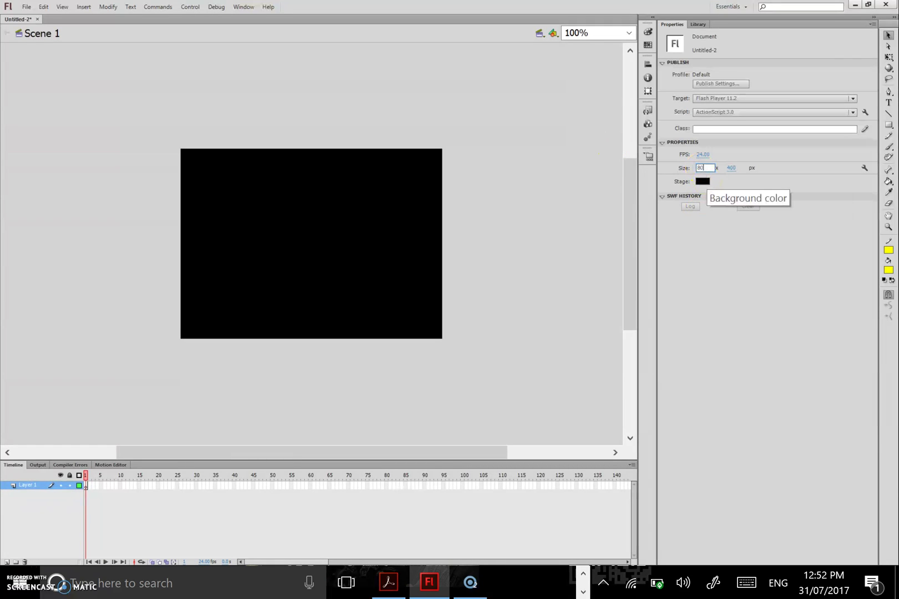
pyautogui.click(734, 168)
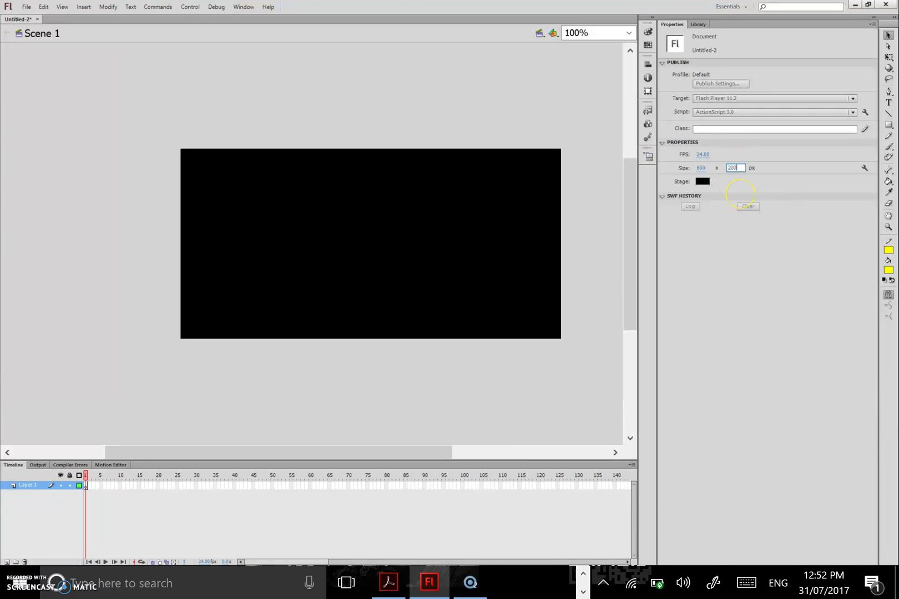
pyautogui.write('200')
pyautogui.click(478, 119)
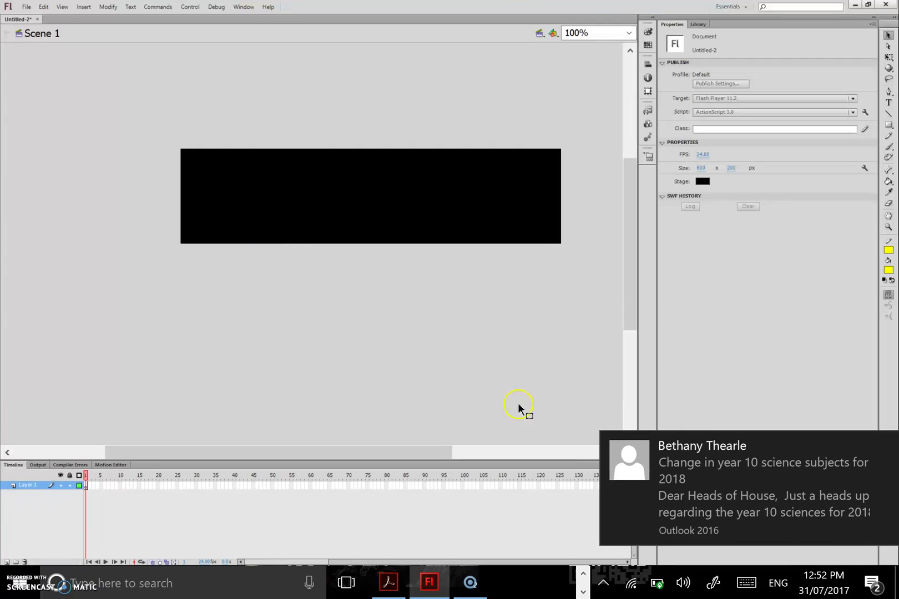
pyautogui.click(886, 448)
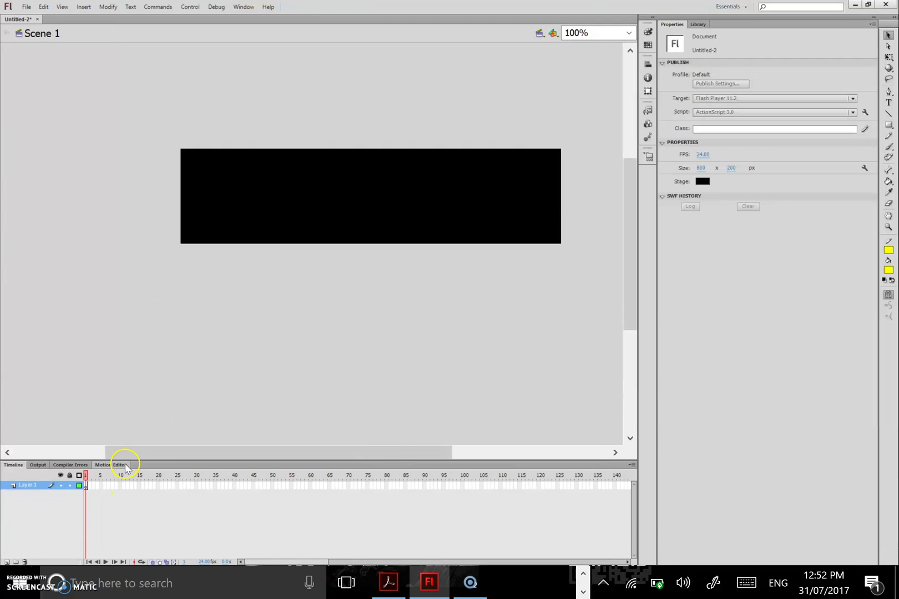
# Step: Rename Layer 1 as BACGROUND
pyautogui.doubleClick(18, 487)
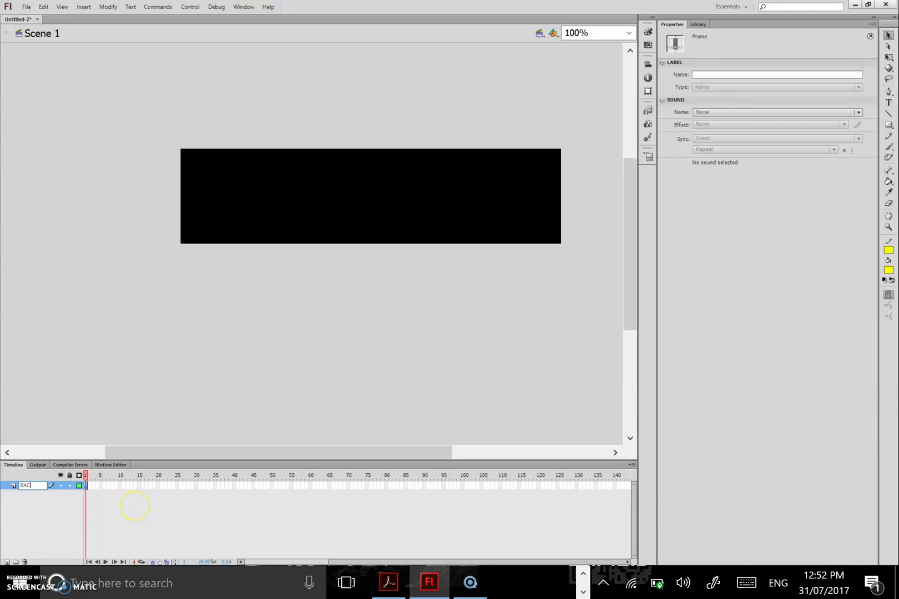
pyautogui.write('BACGROUND')
pyautogui.click(88, 340)
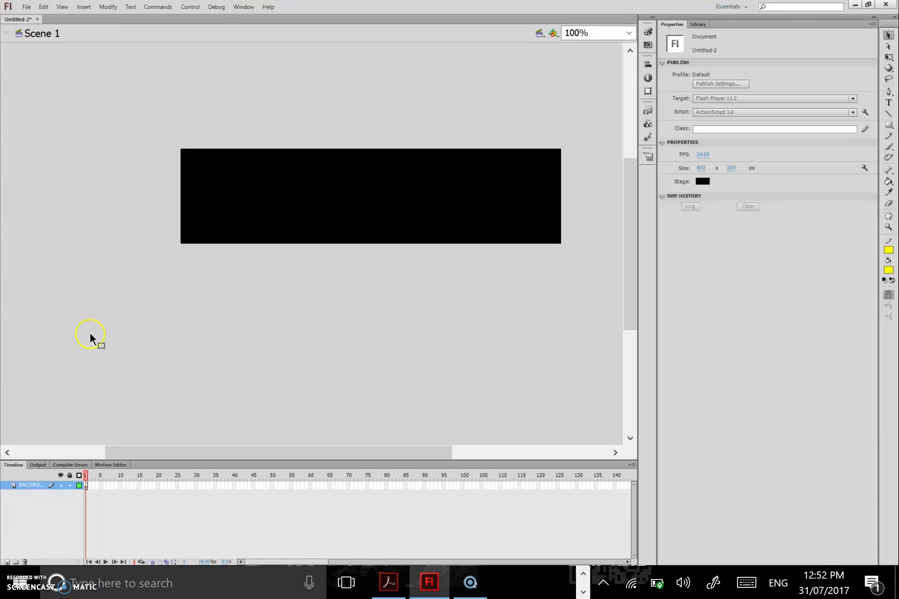
# Step: Draw six thin yellow lines crossing the stage at different angles with the Line tool, including one vertical and one horizontal
pyautogui.click(889, 115)
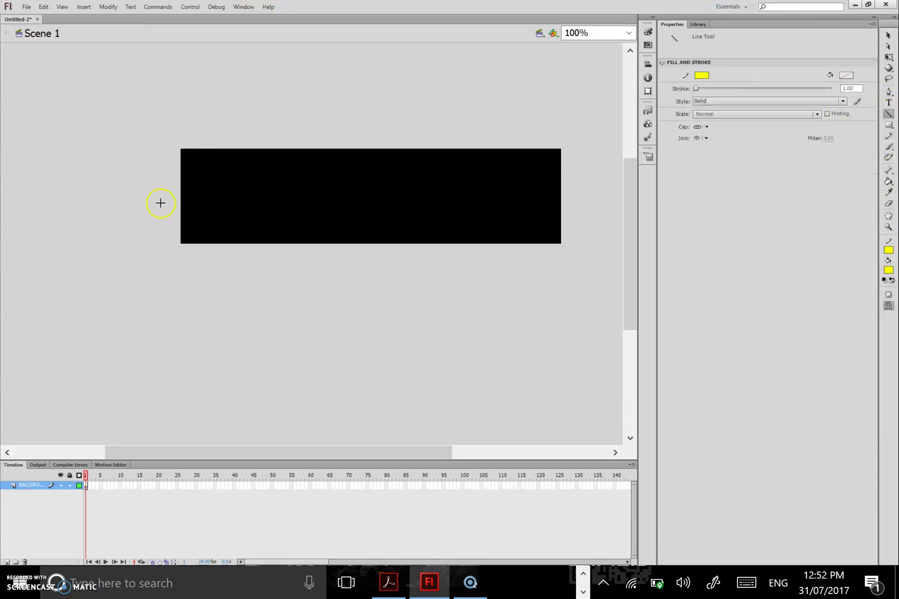
pyautogui.moveTo(179, 242); pyautogui.dragTo(286, 148)
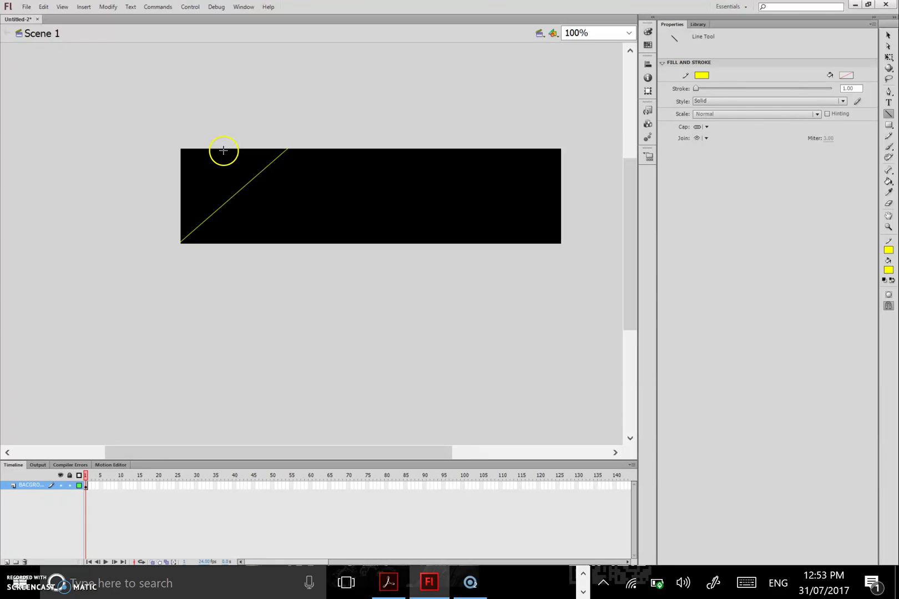
pyautogui.moveTo(222, 149); pyautogui.dragTo(223, 243)
pyautogui.moveTo(256, 243); pyautogui.dragTo(557, 150)
pyautogui.moveTo(560, 188); pyautogui.dragTo(183, 185)
pyautogui.moveTo(414, 150); pyautogui.dragTo(464, 250)
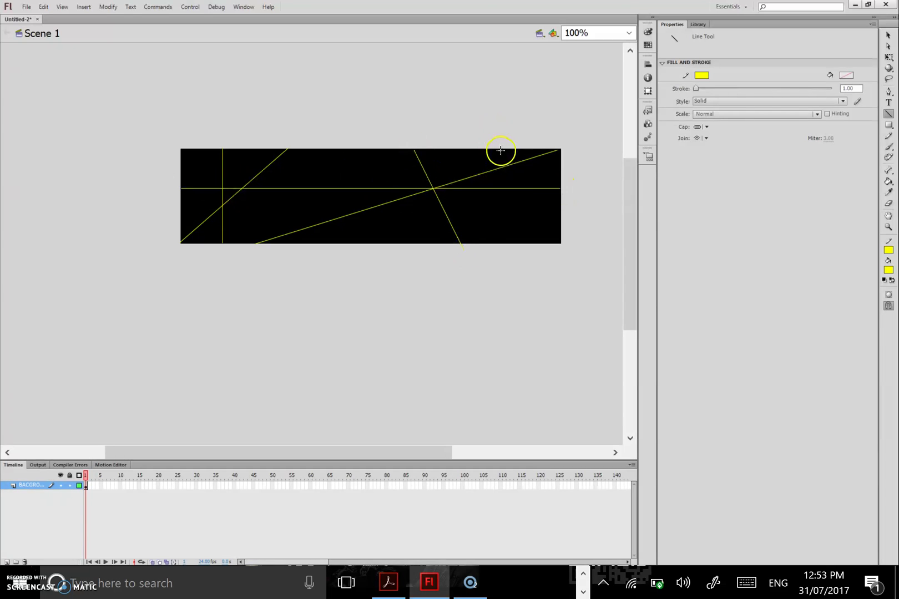
pyautogui.moveTo(500, 148); pyautogui.dragTo(521, 241)
# Step: Draw six yellow five-pointed stars of varying sizes across the stage with the PolyStar tool set to the star style
pyautogui.click(888, 126)
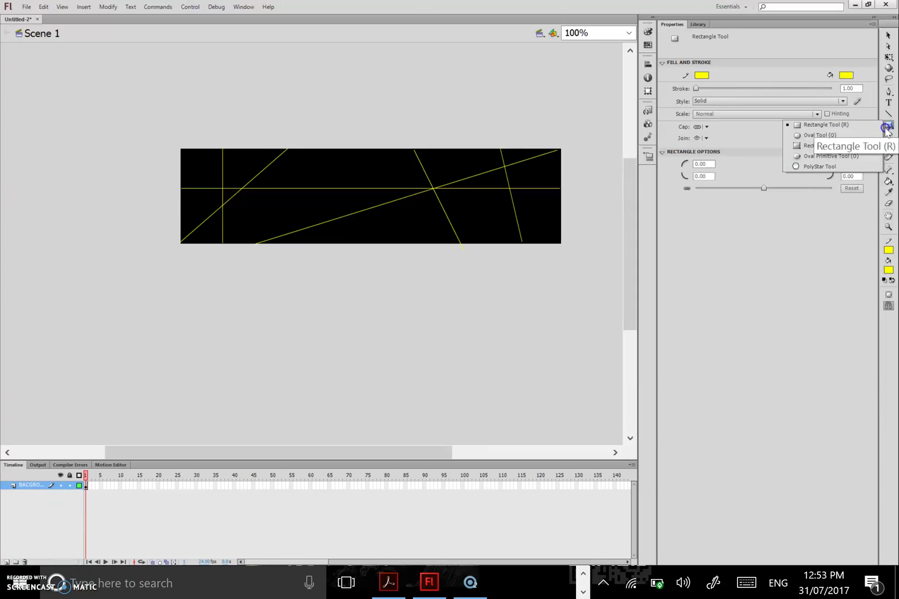
pyautogui.click(815, 166)
pyautogui.click(788, 164)
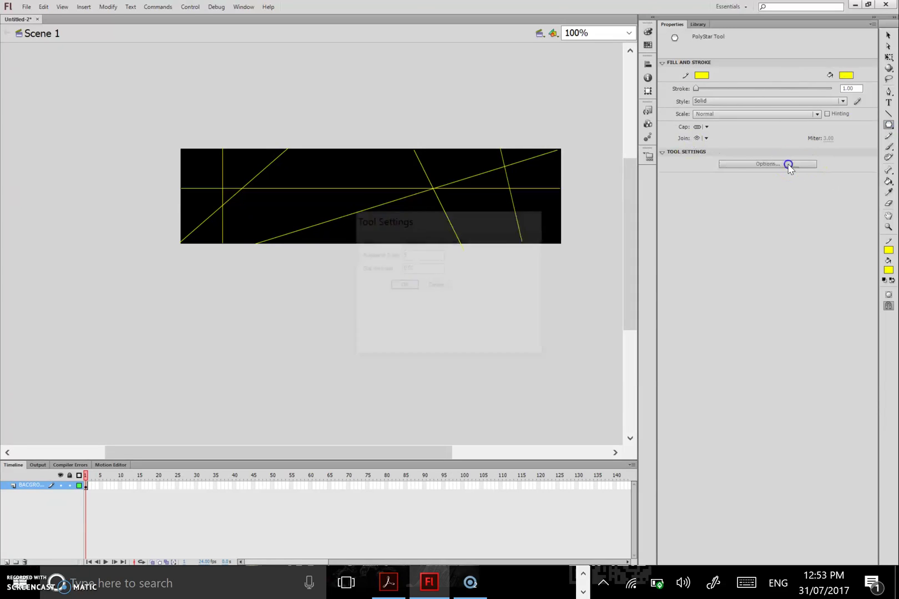
pyautogui.click(428, 242)
pyautogui.click(425, 256)
pyautogui.click(400, 287)
pyautogui.moveTo(333, 205); pyautogui.dragTo(355, 190)
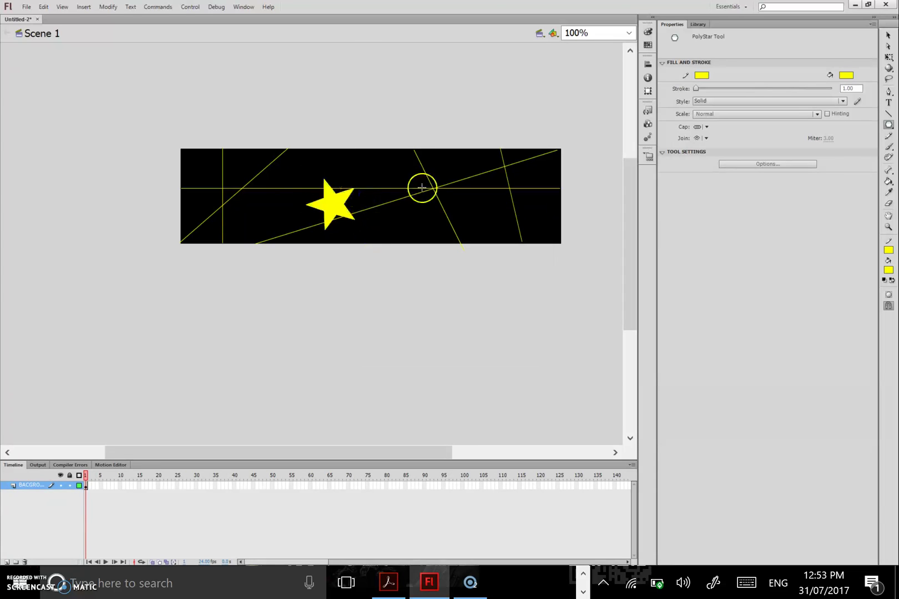
pyautogui.moveTo(407, 159)
pyautogui.mouseDown()
pyautogui.moveTo(401, 165)
pyautogui.moveTo(452, 170)
pyautogui.moveTo(463, 198)
pyautogui.moveTo(503, 225)
pyautogui.mouseUp()
pyautogui.click(447, 205)
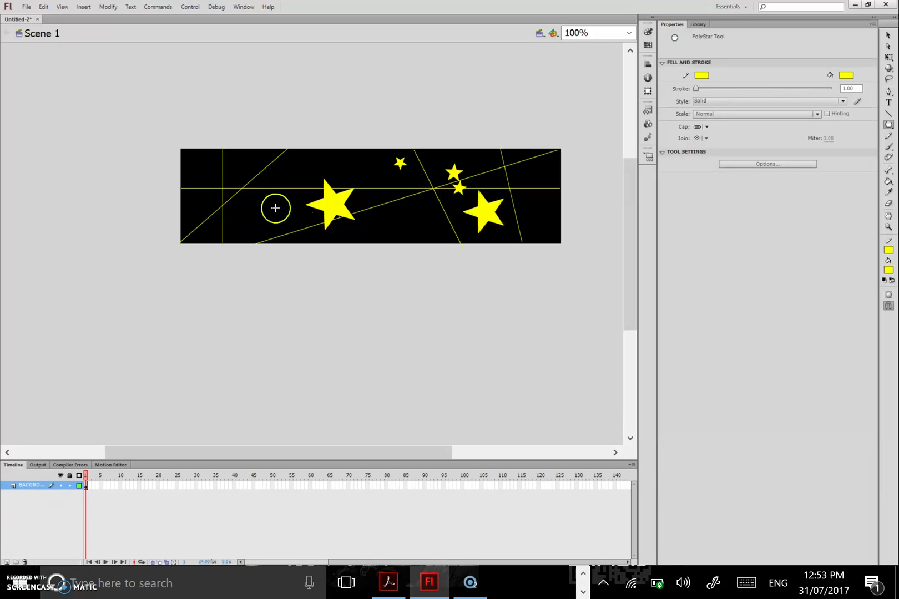
pyautogui.moveTo(201, 162); pyautogui.dragTo(211, 171)
pyautogui.click(311, 63)
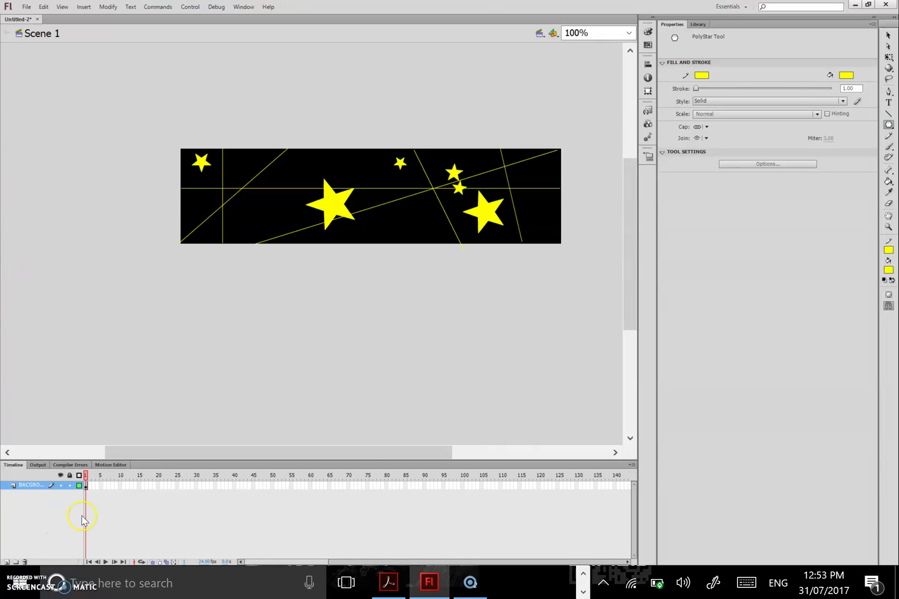
# Step: Insert a keyframe at frame 250 of the background layer and lock that layer
pyautogui.moveTo(306, 565); pyautogui.dragTo(381, 565)
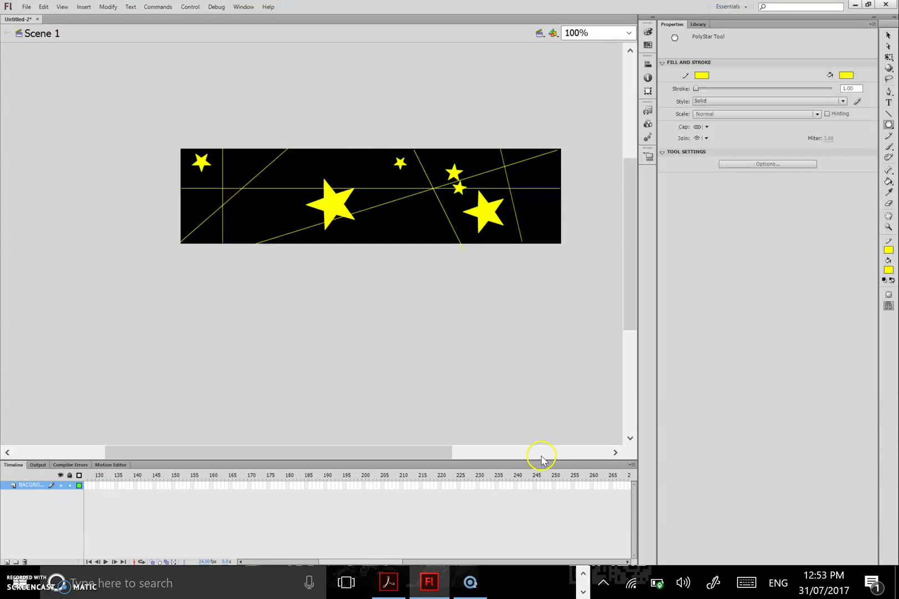
pyautogui.click(553, 486)
pyautogui.rightClick(553, 486)
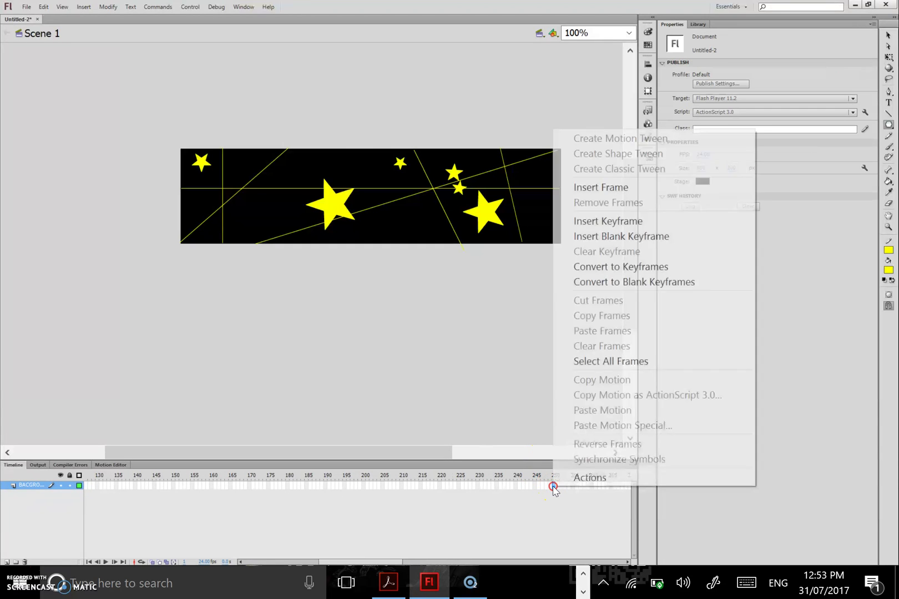
pyautogui.click(604, 222)
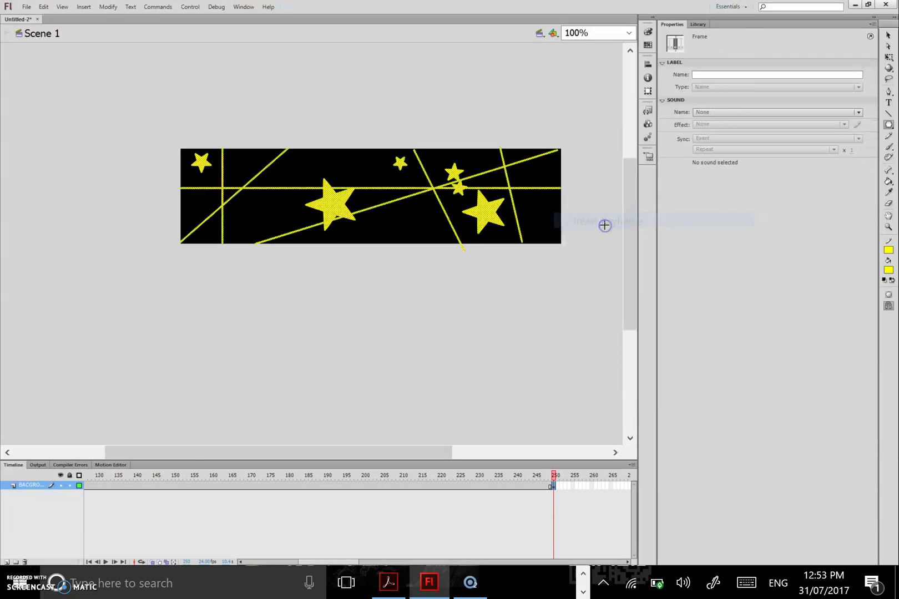
pyautogui.moveTo(344, 561); pyautogui.dragTo(248, 562)
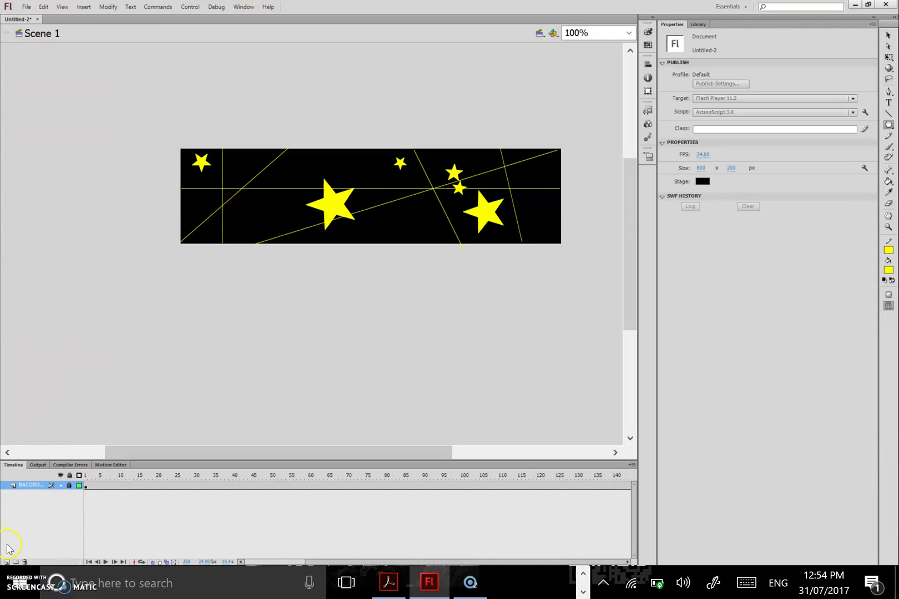
# Step: Add a new layer above the background layer and name it BUTTON
pyautogui.click(5, 562)
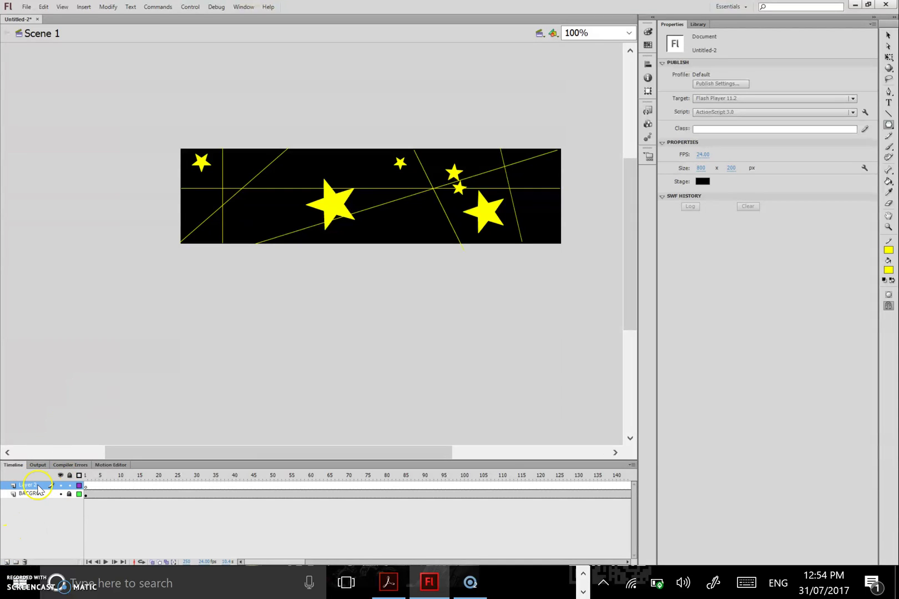
pyautogui.doubleClick(56, 485)
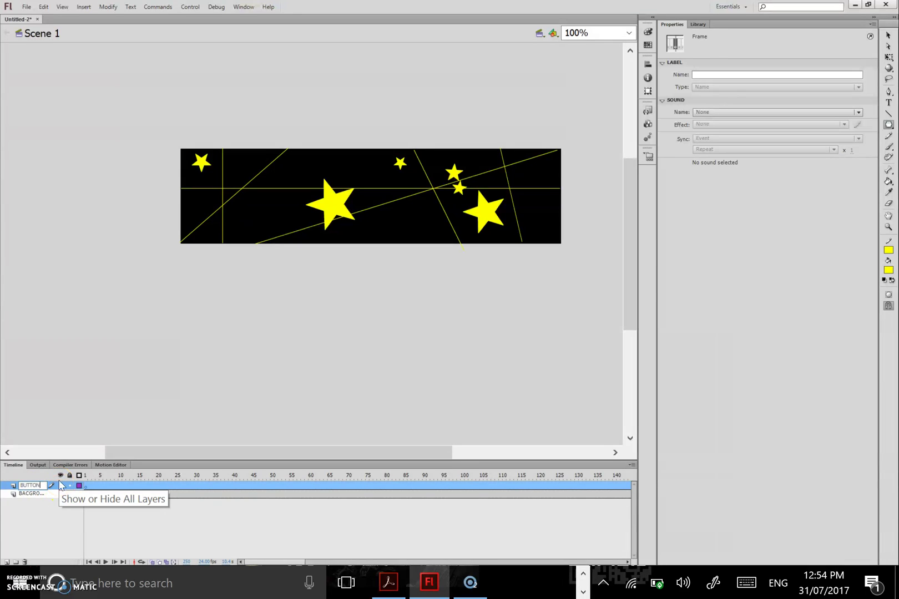
pyautogui.click(61, 387)
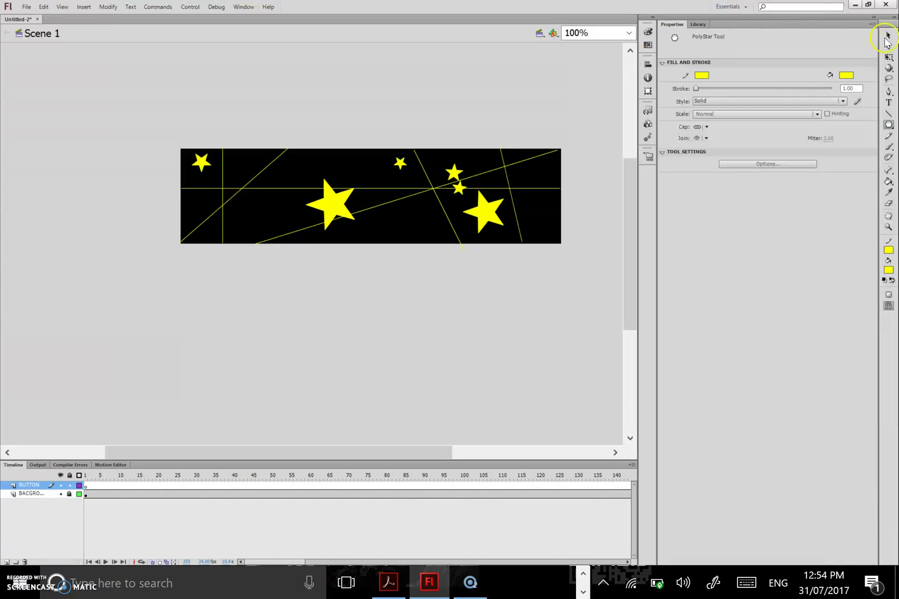
# Step: Set the stroke color to lime green and the Text tool's color to bright green
pyautogui.click(888, 103)
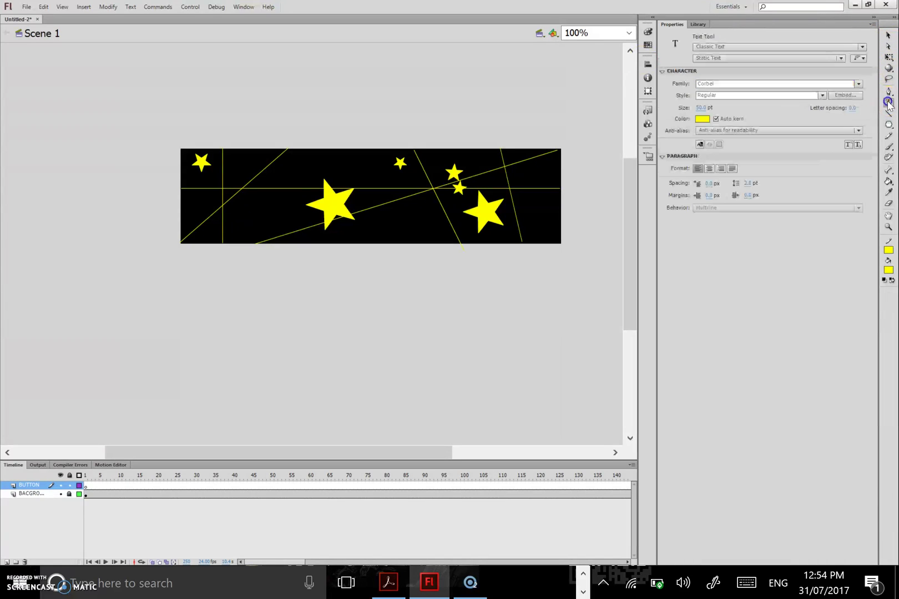
pyautogui.click(888, 250)
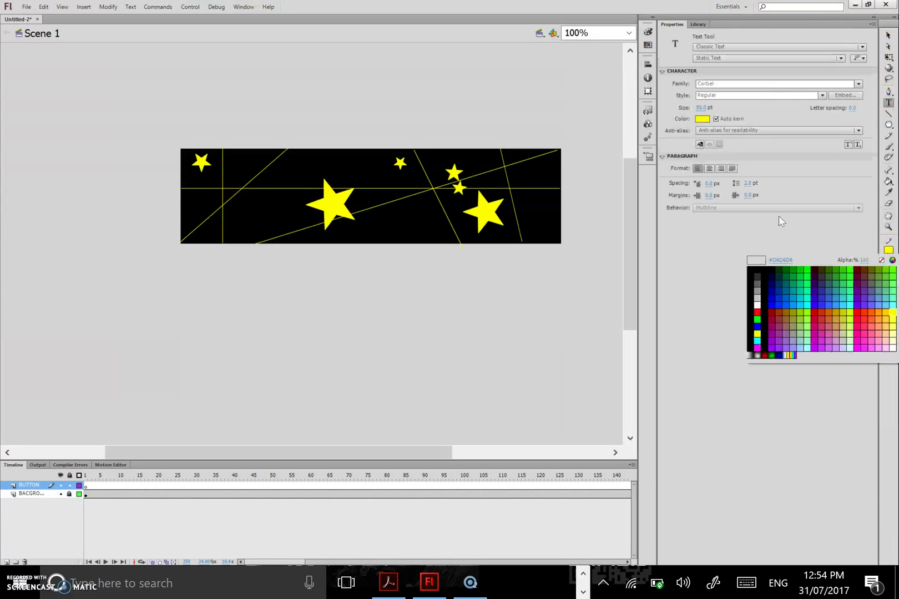
pyautogui.click(893, 267)
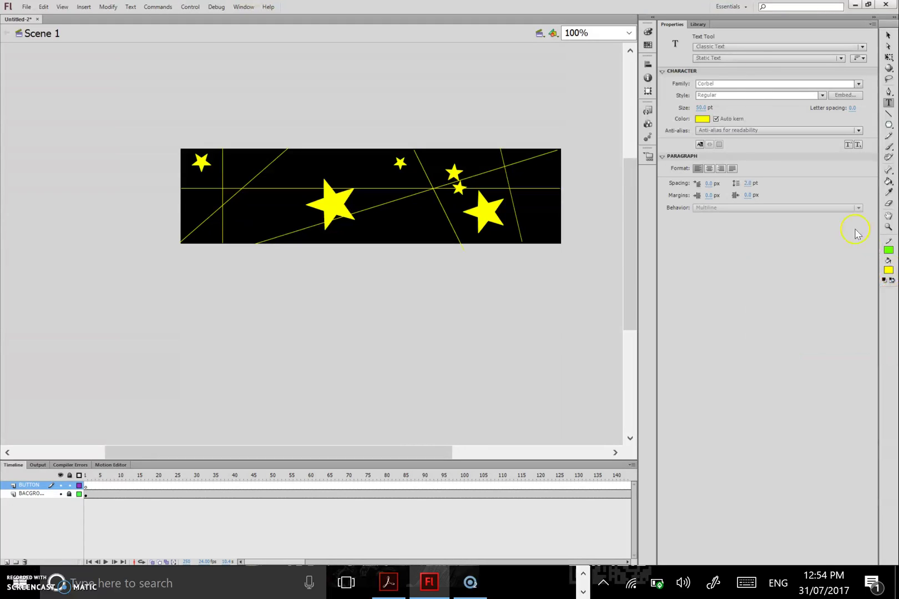
pyautogui.click(702, 119)
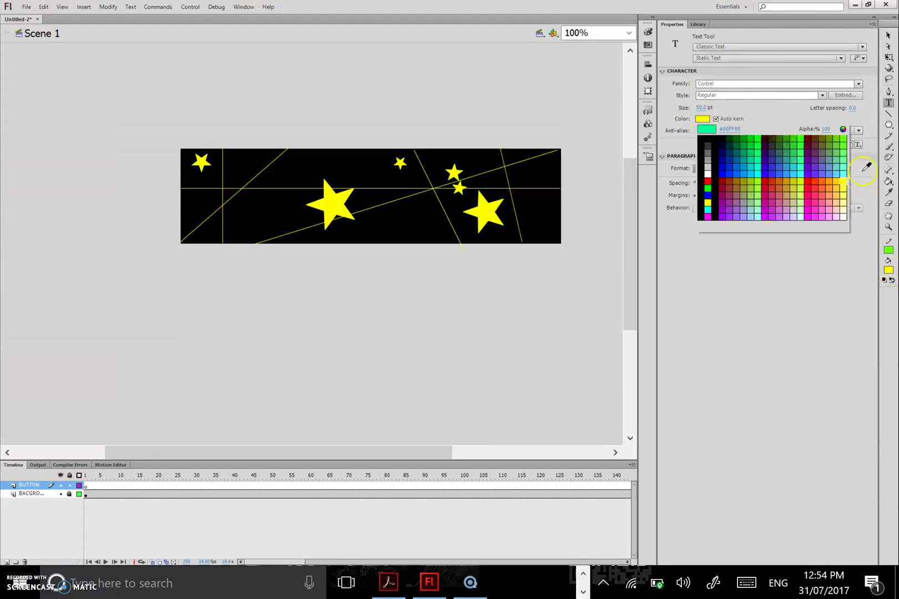
pyautogui.click(842, 137)
pyautogui.click(702, 119)
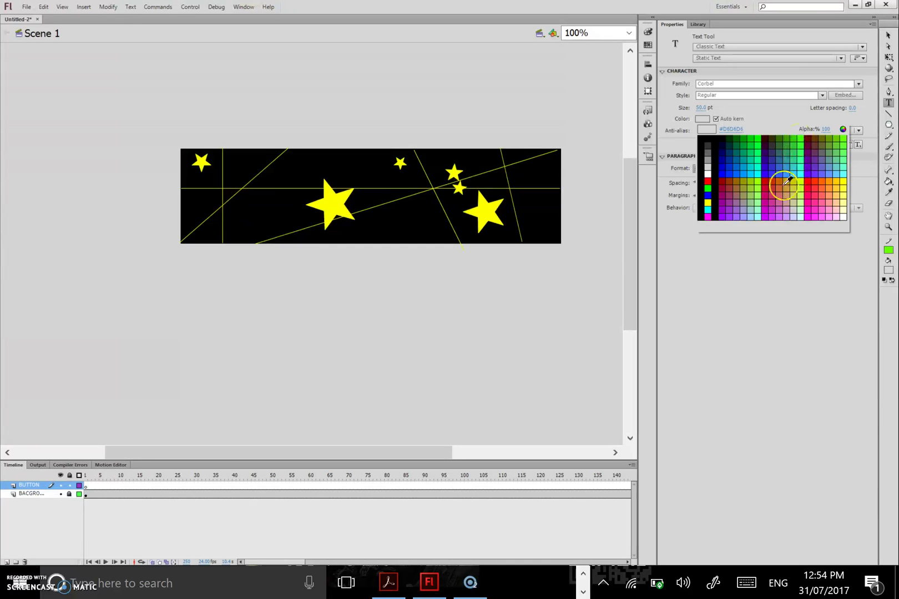
pyautogui.click(707, 187)
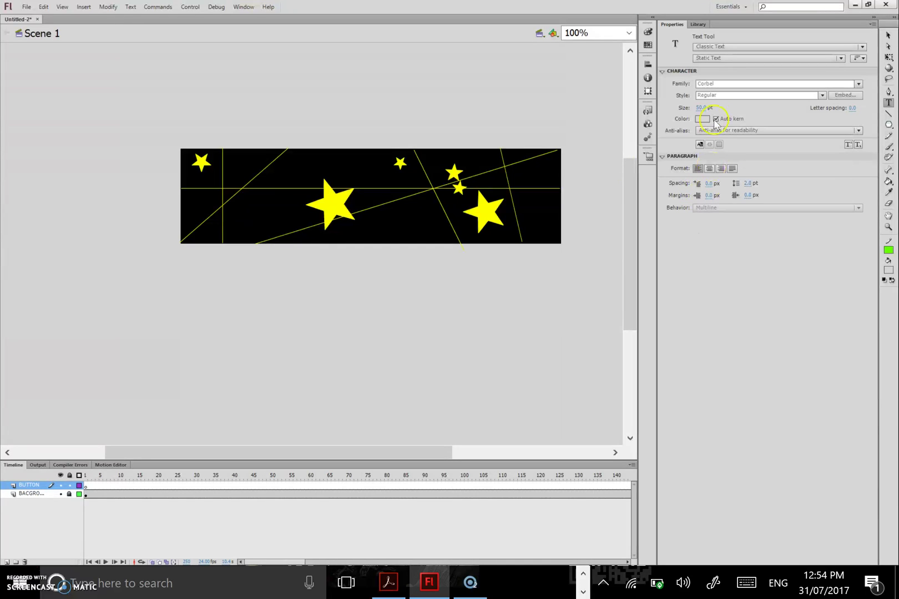
pyautogui.click(702, 119)
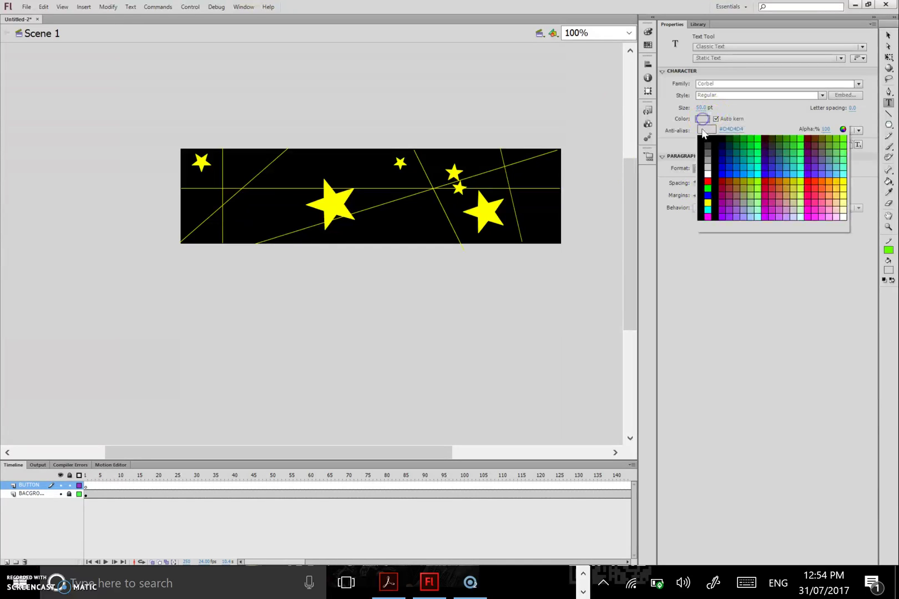
pyautogui.click(800, 145)
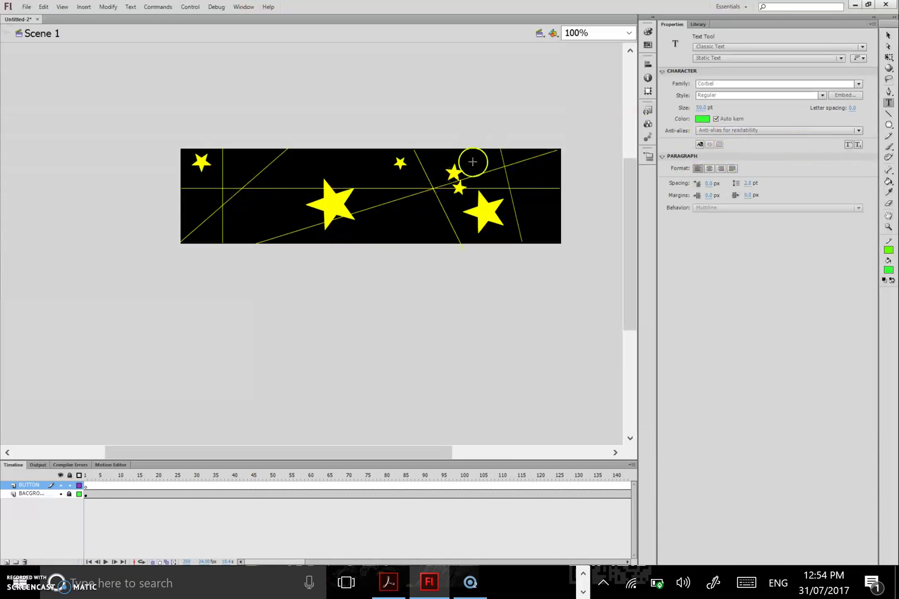
# Step: Add the text PLAY and move it to the stage's upper-right area, at about X 679, Y 19
pyautogui.click(479, 133)
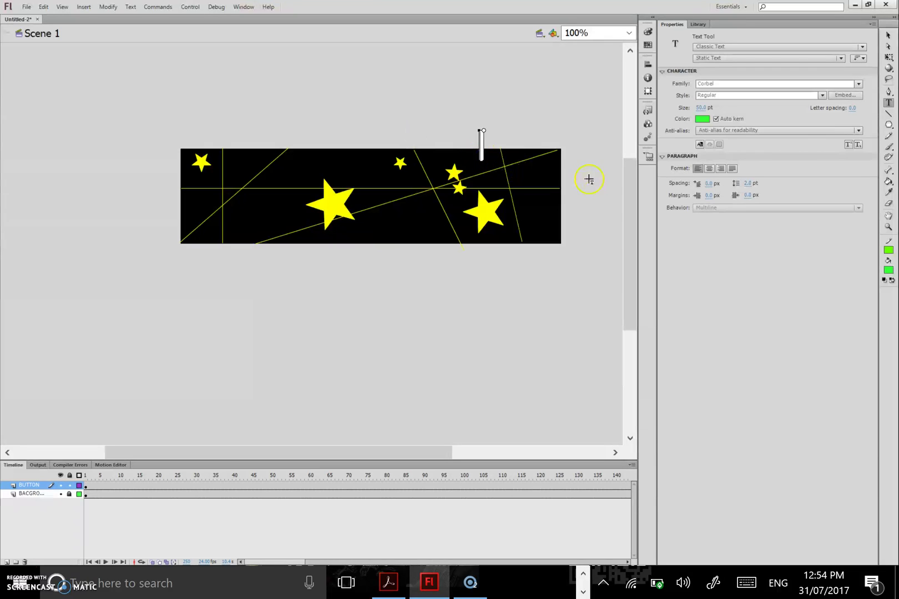
pyautogui.write('PLAY')
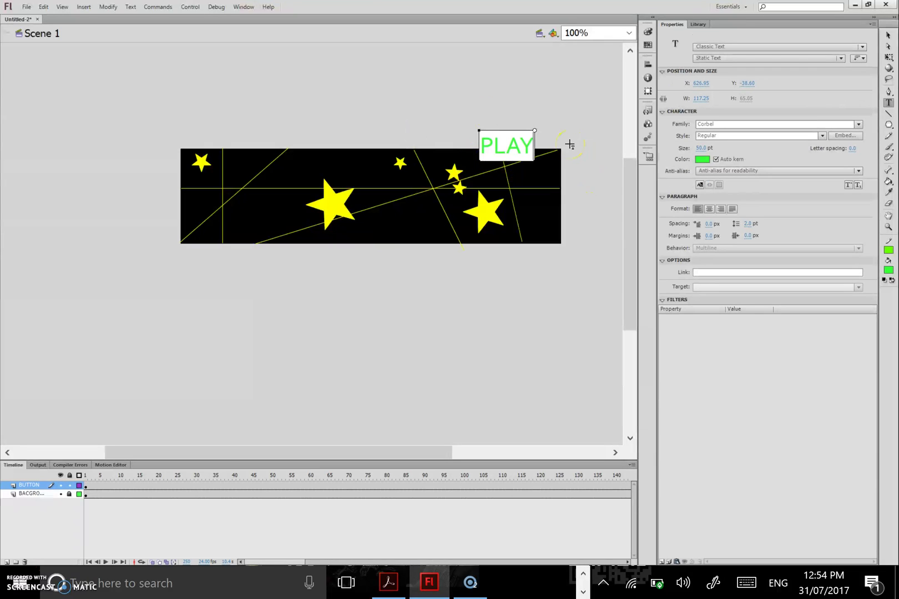
pyautogui.click(888, 35)
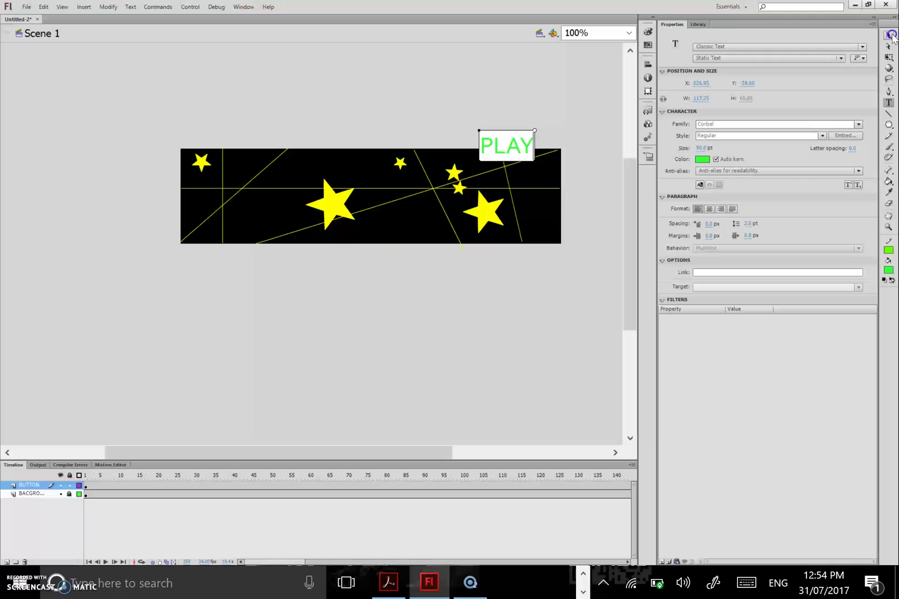
pyautogui.click(481, 74)
pyautogui.click(530, 146)
pyautogui.moveTo(538, 164); pyautogui.dragTo(553, 179)
pyautogui.click(477, 86)
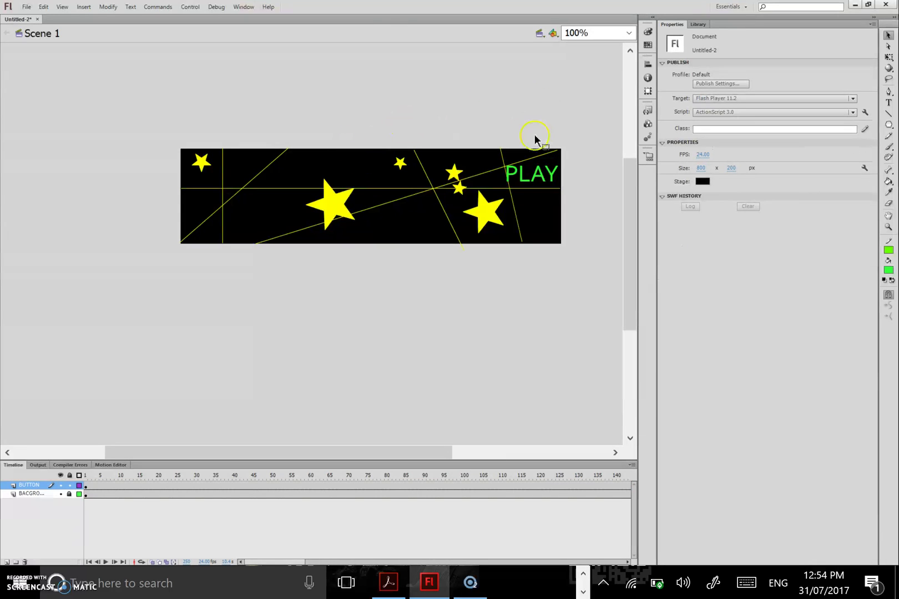
# Step: Convert the PLAY text to a Button symbol named b_play
pyautogui.rightClick(538, 179)
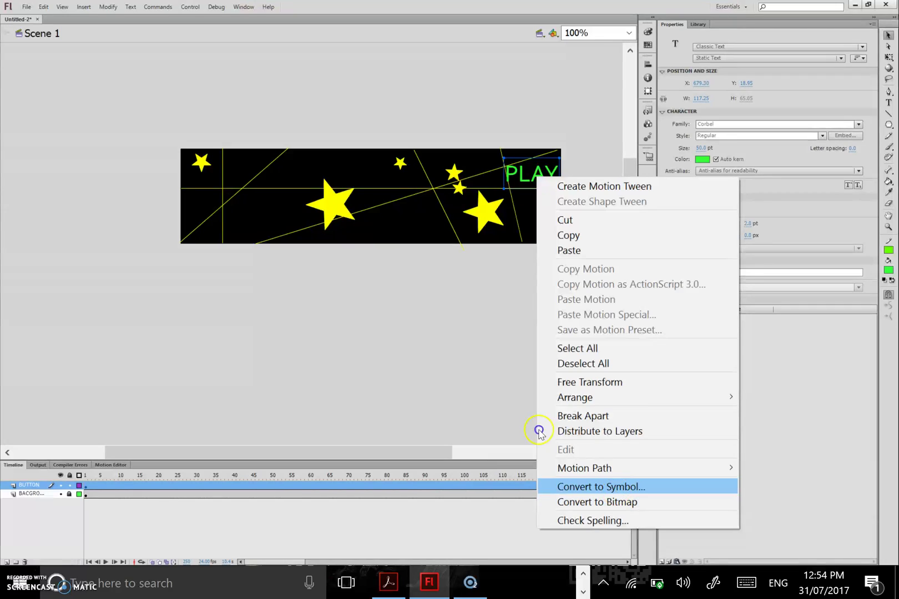
pyautogui.press('Return')
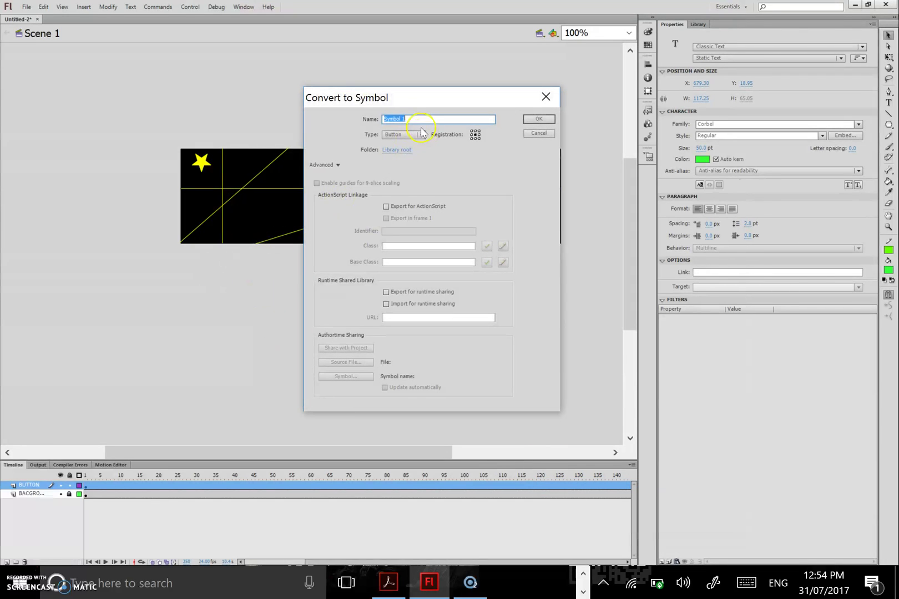
pyautogui.write('b_pl')
pyautogui.click(533, 120)
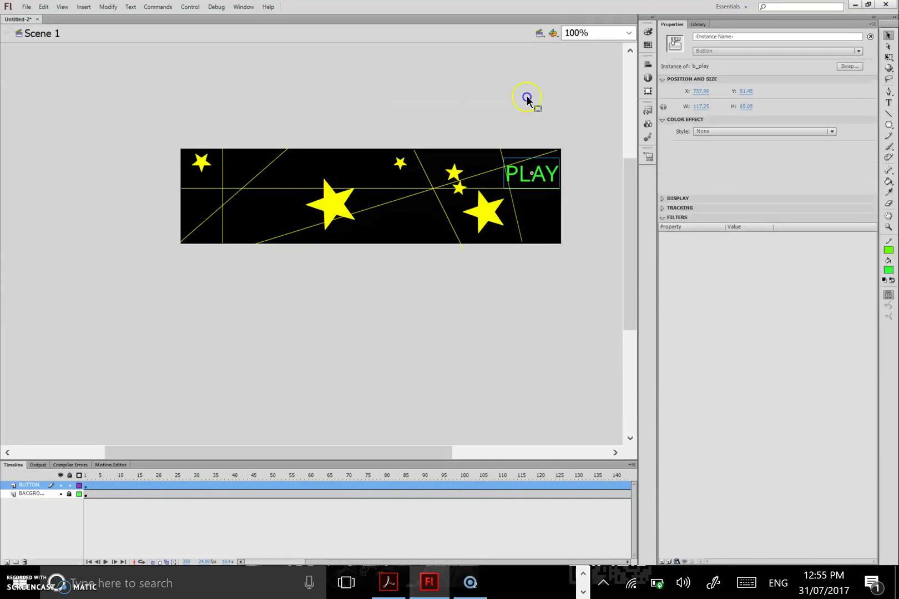
pyautogui.click(413, 135)
# Step: Remove frames 2 through 250 from the BUTTON layer so that only its first frame is left
pyautogui.click(98, 486)
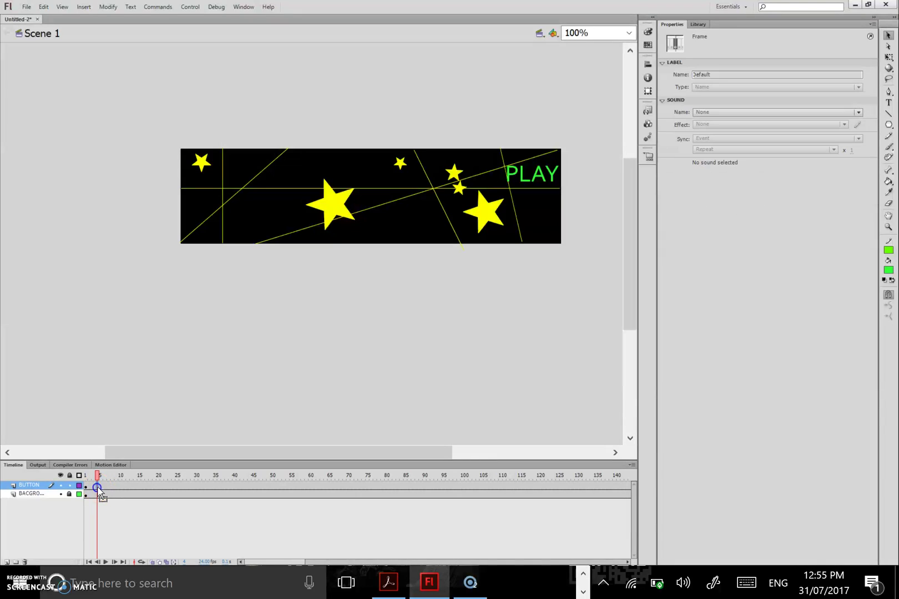
pyautogui.moveTo(88, 486); pyautogui.dragTo(500, 480)
pyautogui.rightClick(499, 492)
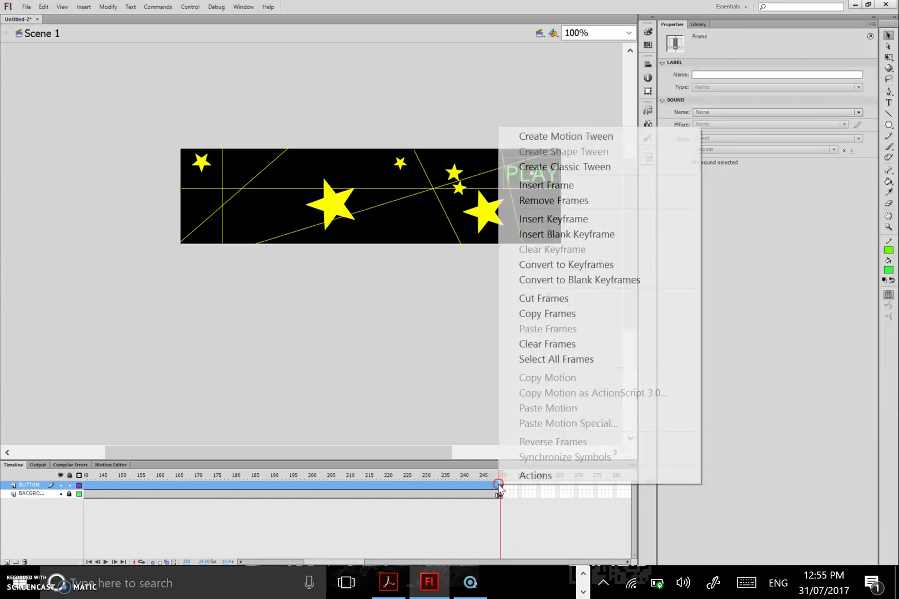
pyautogui.press('Return')
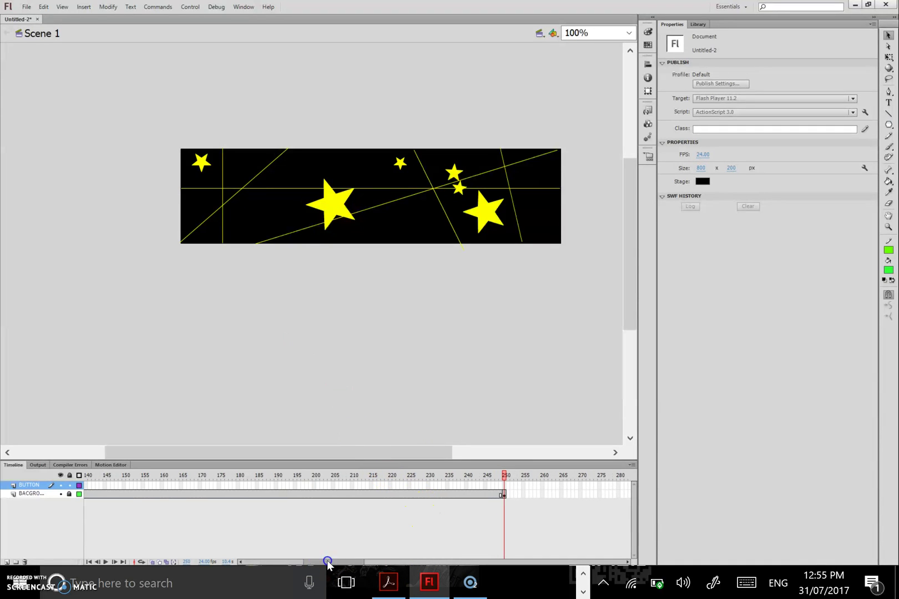
pyautogui.moveTo(327, 562); pyautogui.dragTo(254, 562)
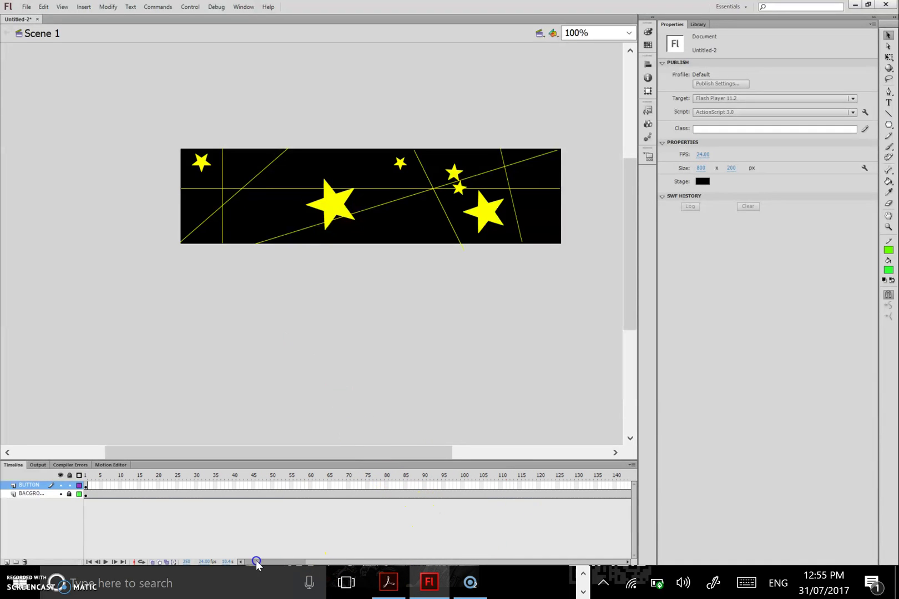
# Step: Add the script stop(); to frame 1 of the BUTTON layer
pyautogui.click(86, 485)
pyautogui.click(346, 362)
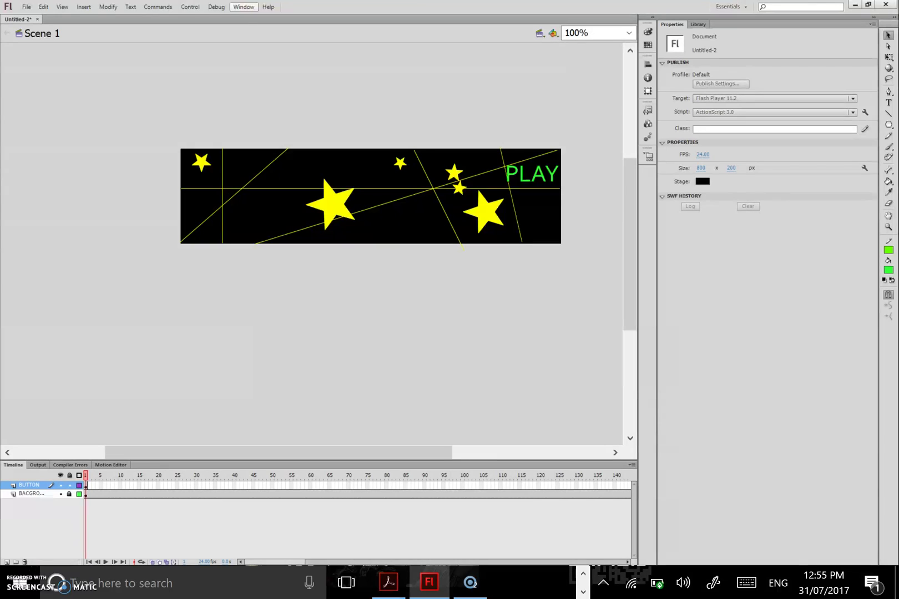
pyautogui.click(240, 8)
pyautogui.press('Right')
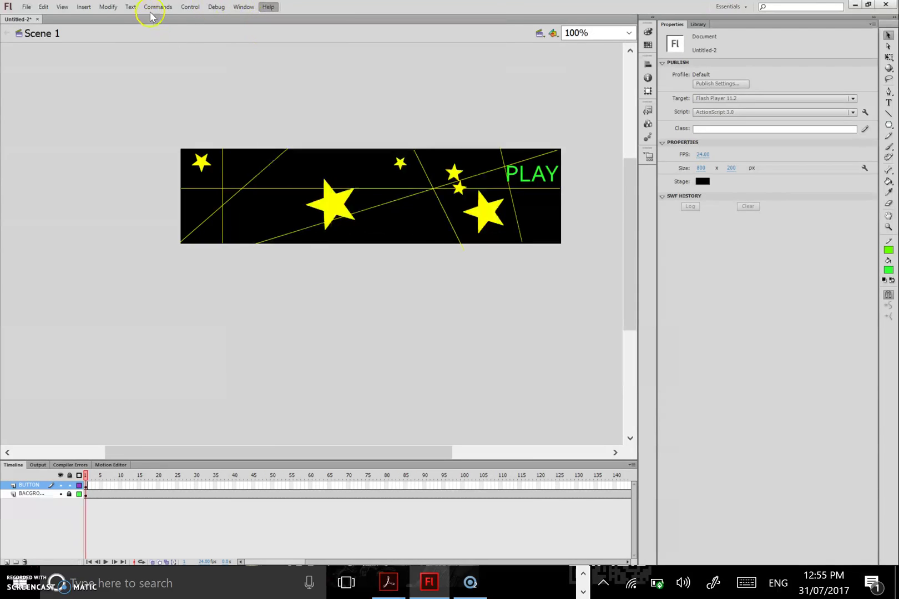
pyautogui.press('Left')
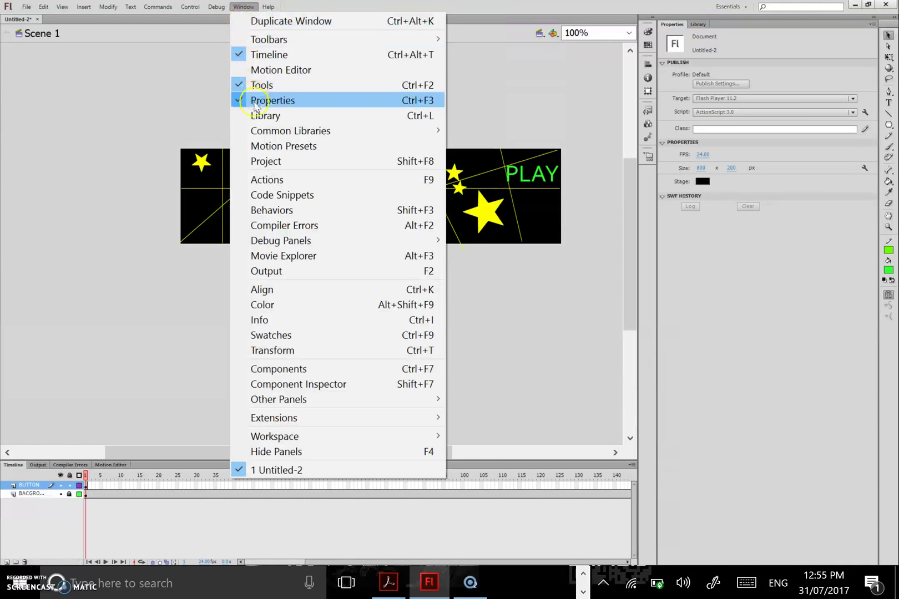
pyautogui.click(247, 179)
pyautogui.write('stop();')
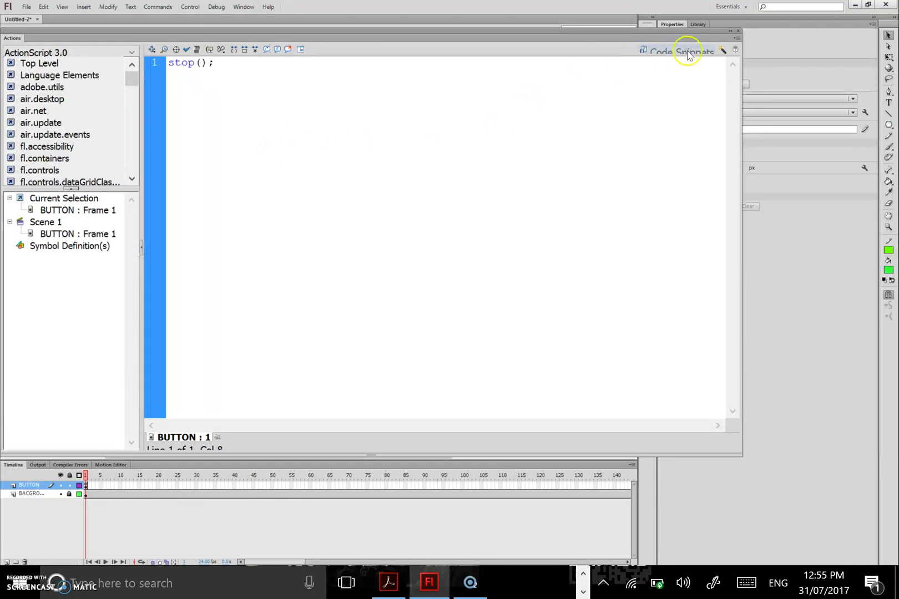
pyautogui.click(737, 30)
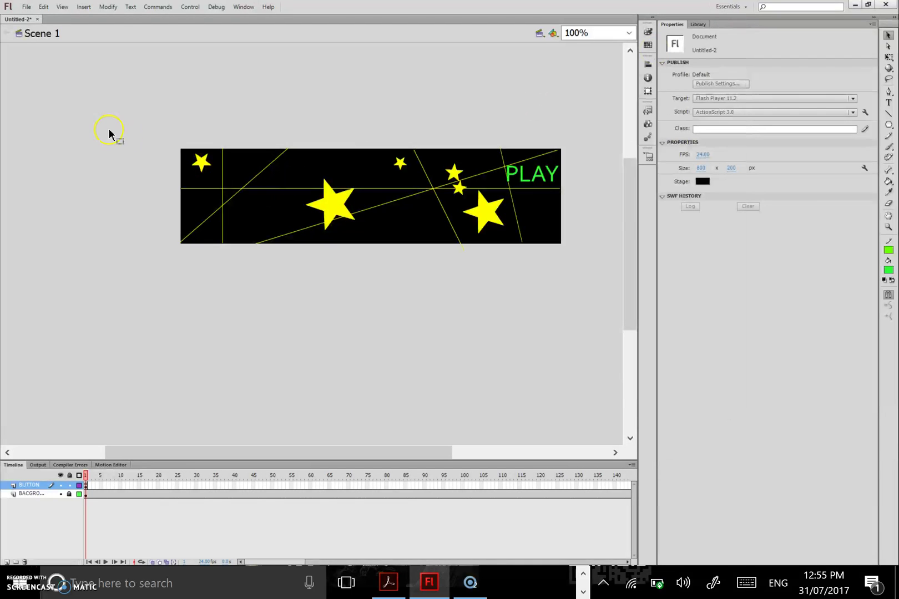
# Step: Test the movie to check that it holds on the first frame, then close the preview
pyautogui.hotkey('ctrl', 'Return')
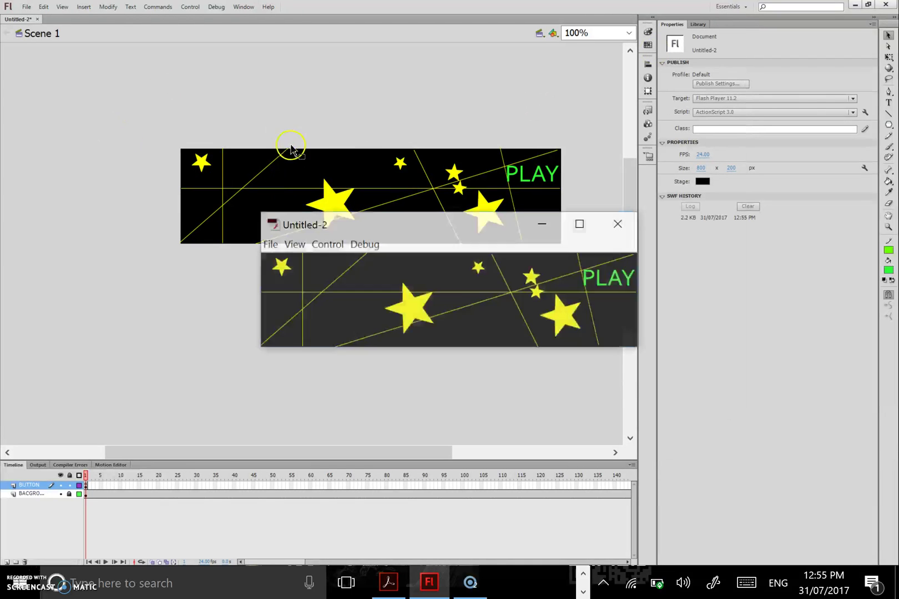
pyautogui.moveTo(437, 222); pyautogui.dragTo(310, 133)
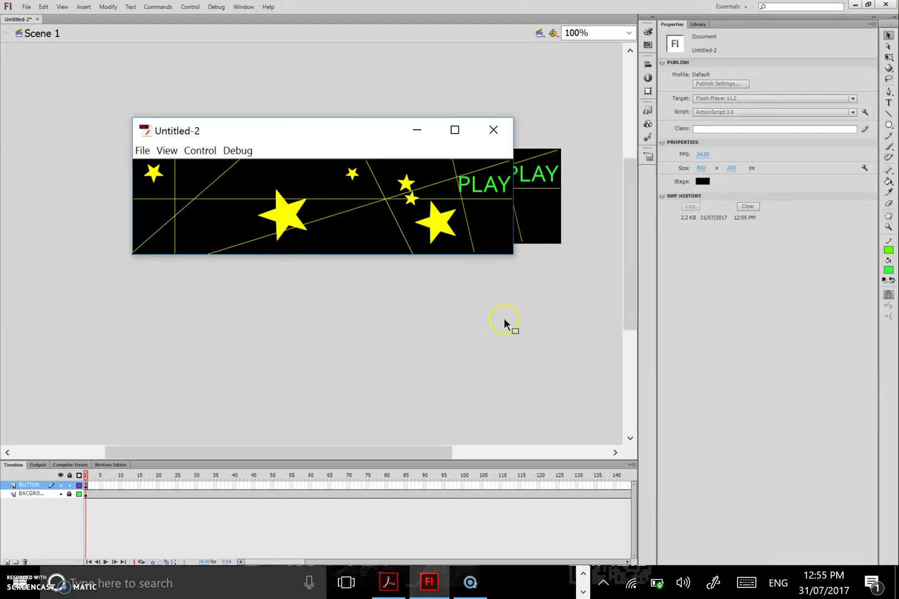
pyautogui.click(493, 130)
# Step: Select the PLAY button and bring up the code of the Click to Go to Frame and Play timeline navigation snippet
pyautogui.click(526, 185)
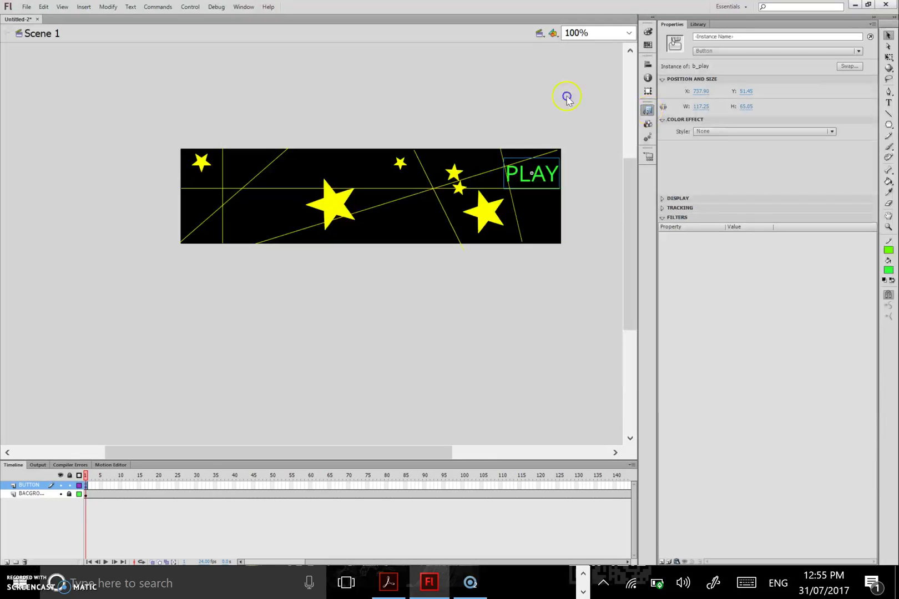
pyautogui.click(647, 111)
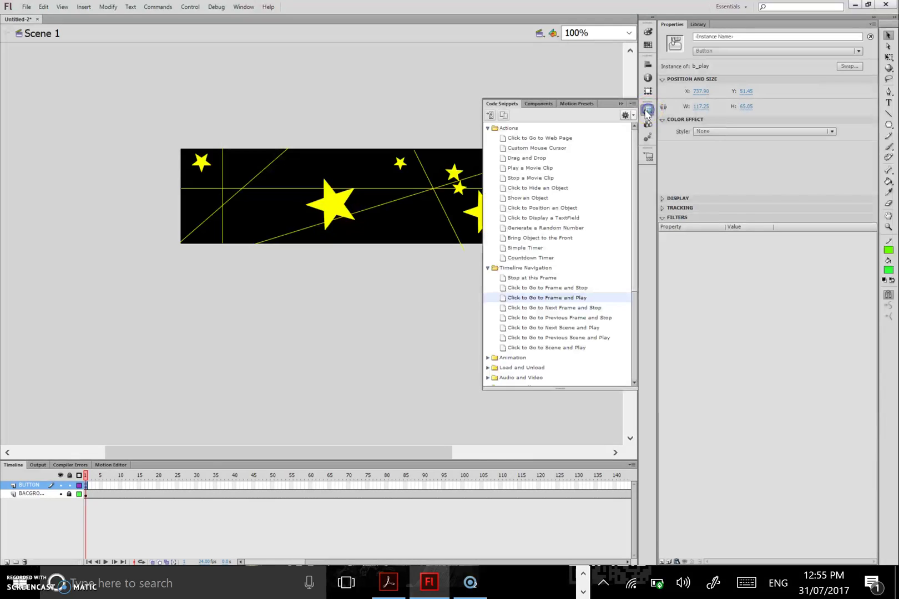
pyautogui.click(488, 128)
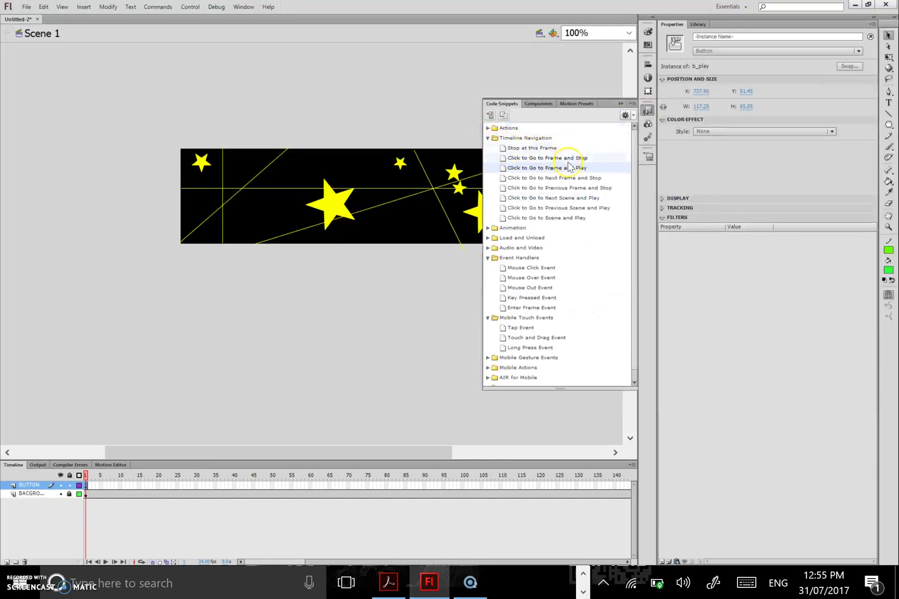
pyautogui.click(518, 168)
pyautogui.moveTo(519, 168)
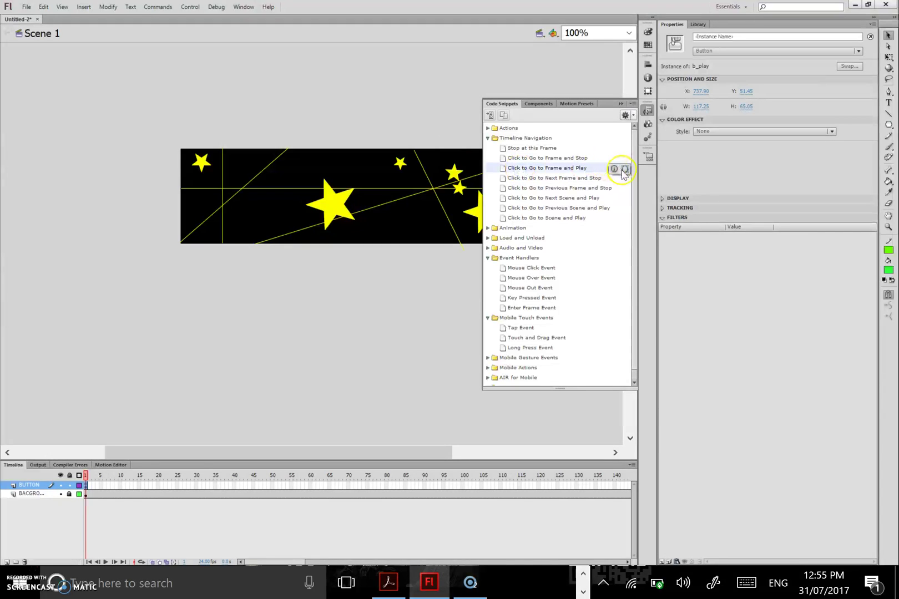
pyautogui.click(625, 169)
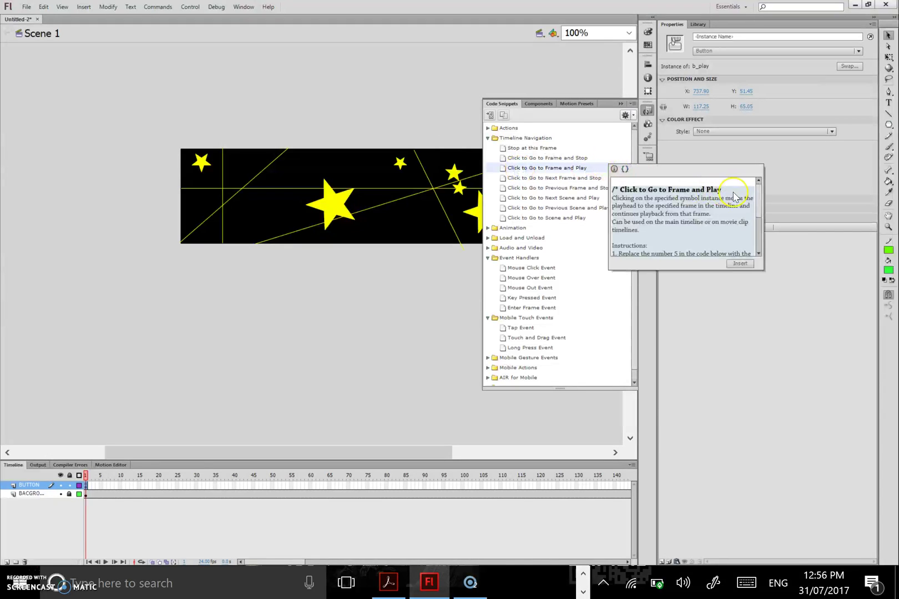
pyautogui.click(540, 89)
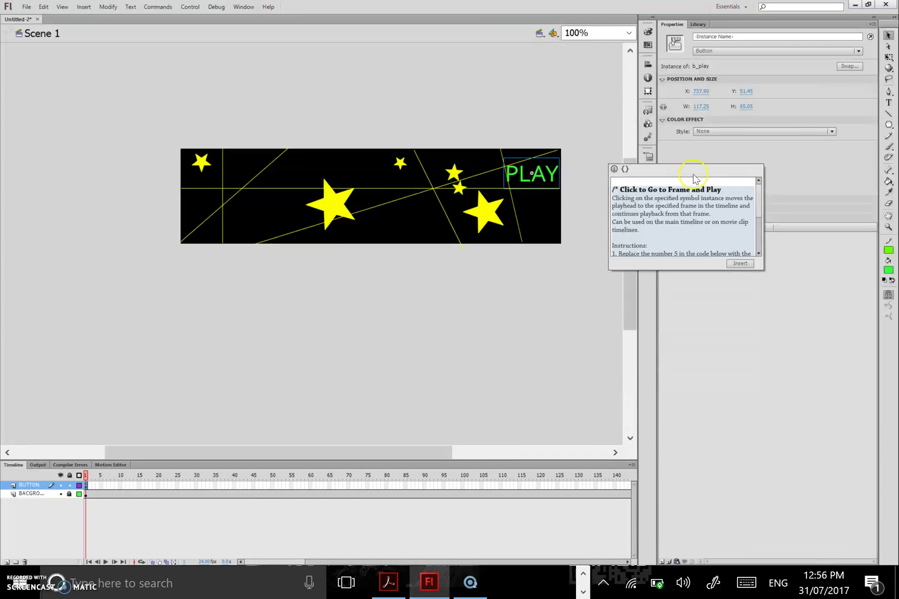
# Step: Link the snippet to the PLAY button with the instance name button_1 and insert its code
pyautogui.scroll(-5, 755, 233)
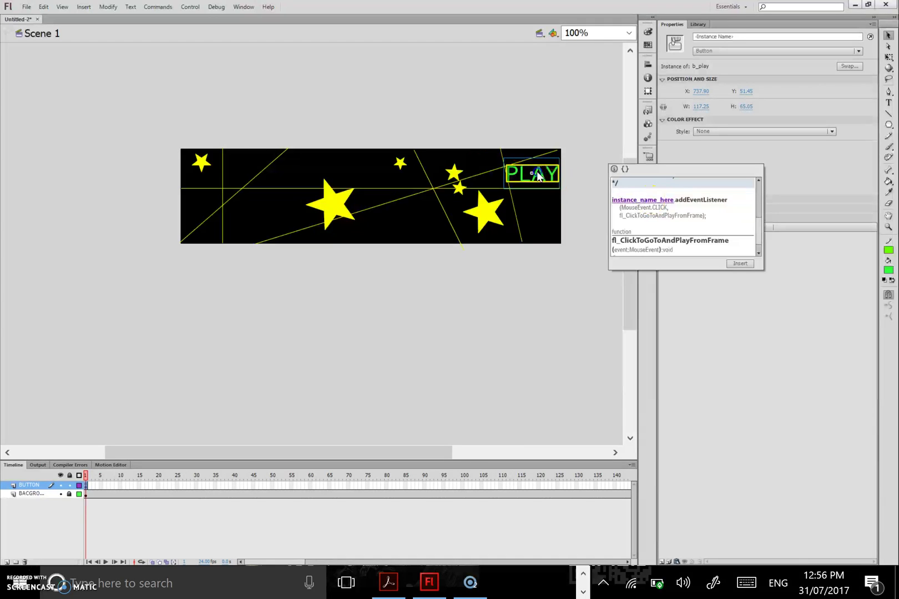
pyautogui.press('Return')
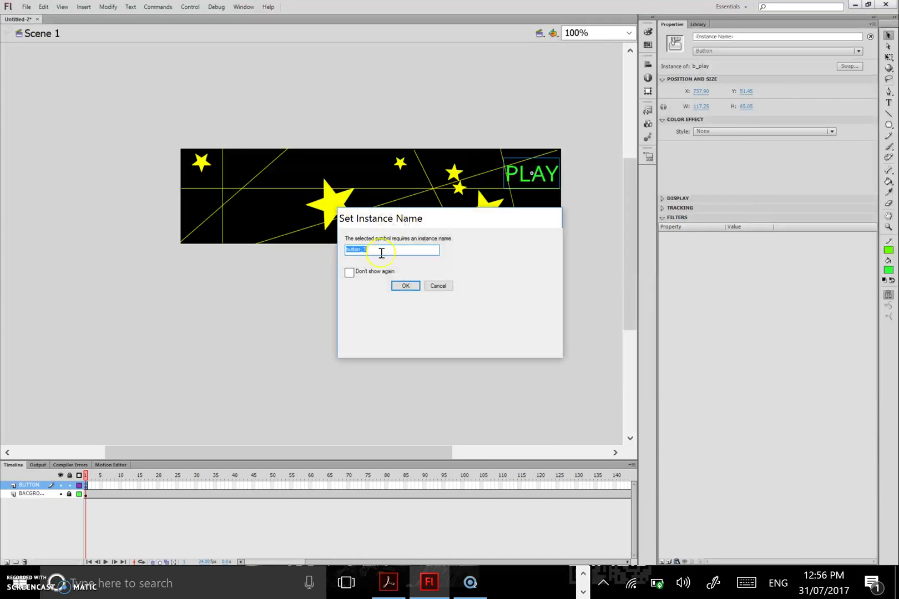
pyautogui.click(405, 286)
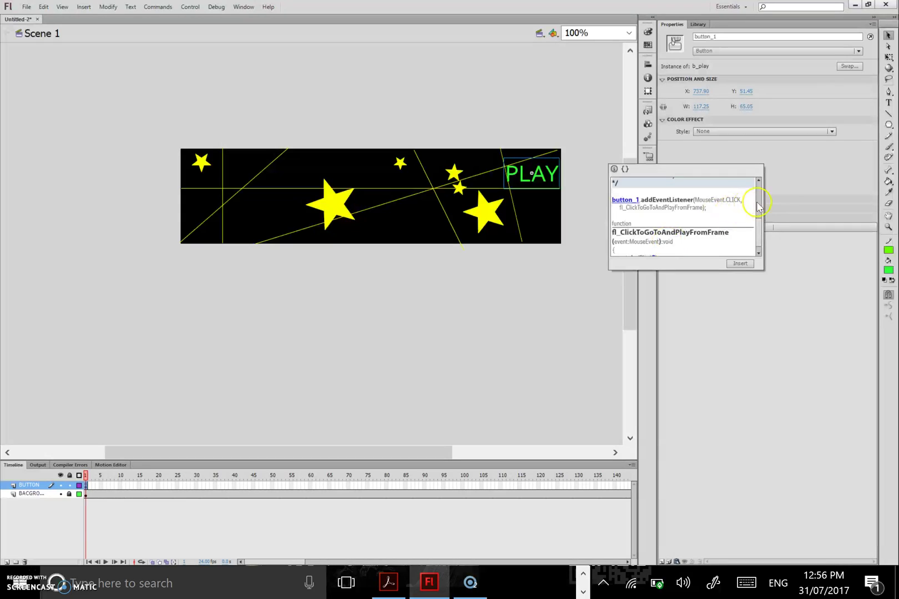
pyautogui.moveTo(758, 235); pyautogui.dragTo(756, 247)
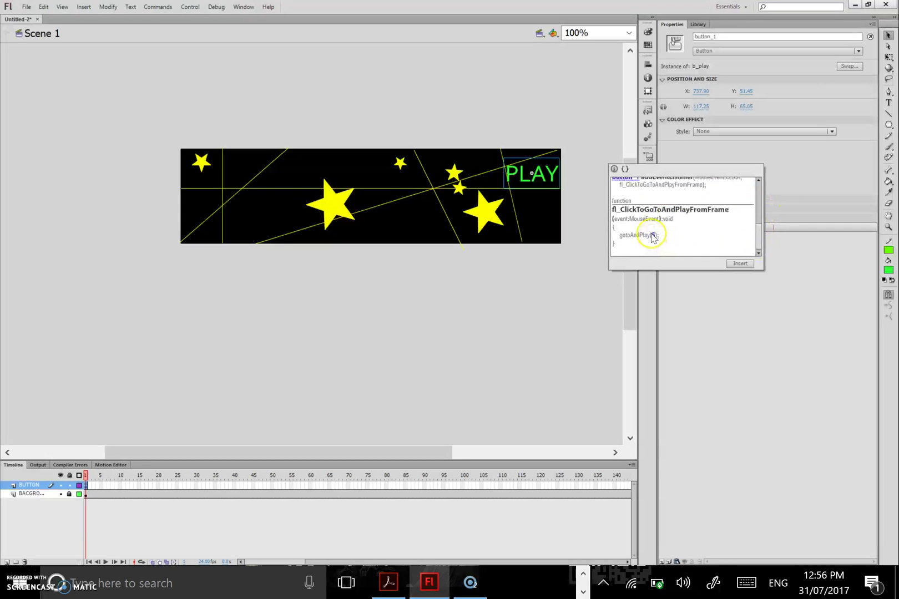
pyautogui.doubleClick(654, 235)
pyautogui.click(744, 266)
pyautogui.click(44, 325)
# Step: Test the movie by using its PLAY button, then close the preview
pyautogui.hotkey('ctrl', 'Return')
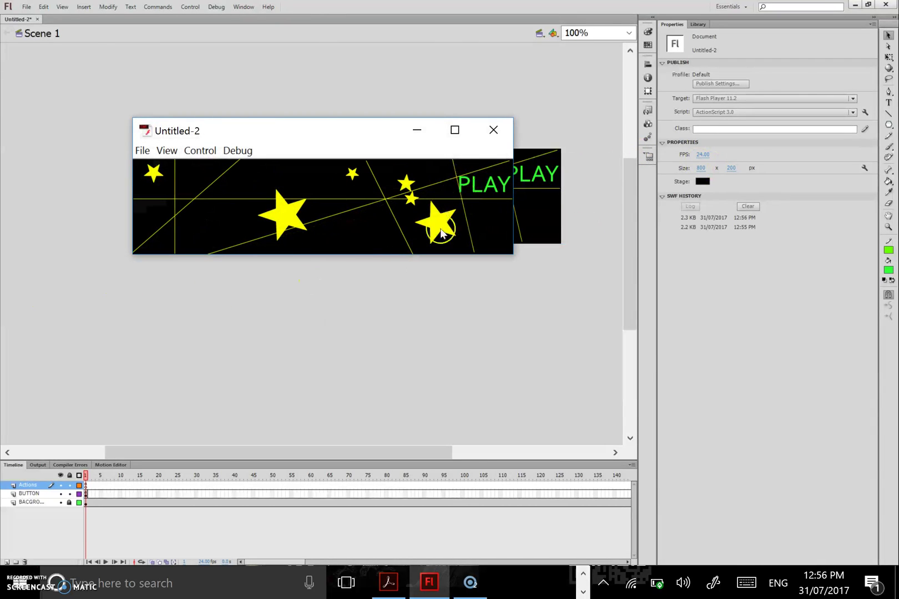
pyautogui.click(467, 186)
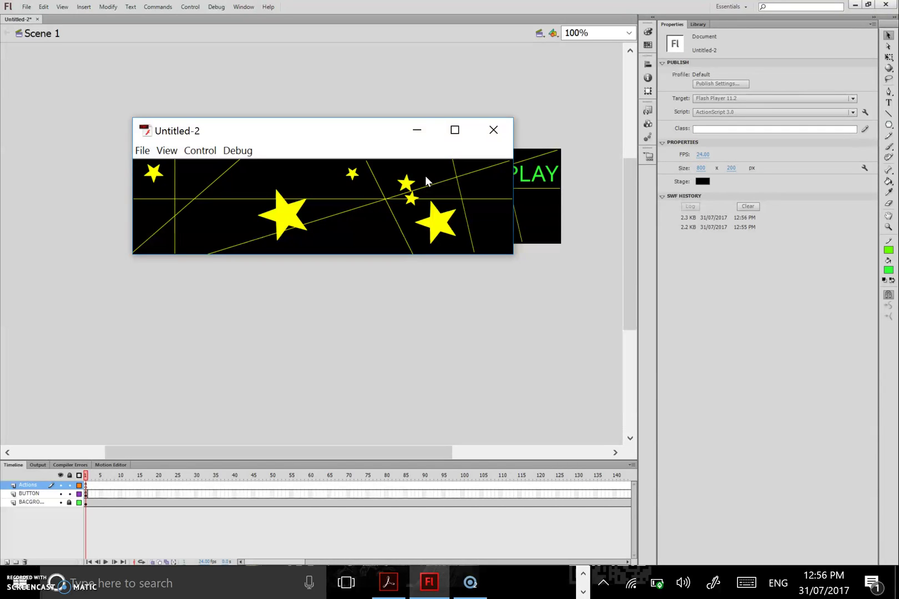
pyautogui.click(446, 178)
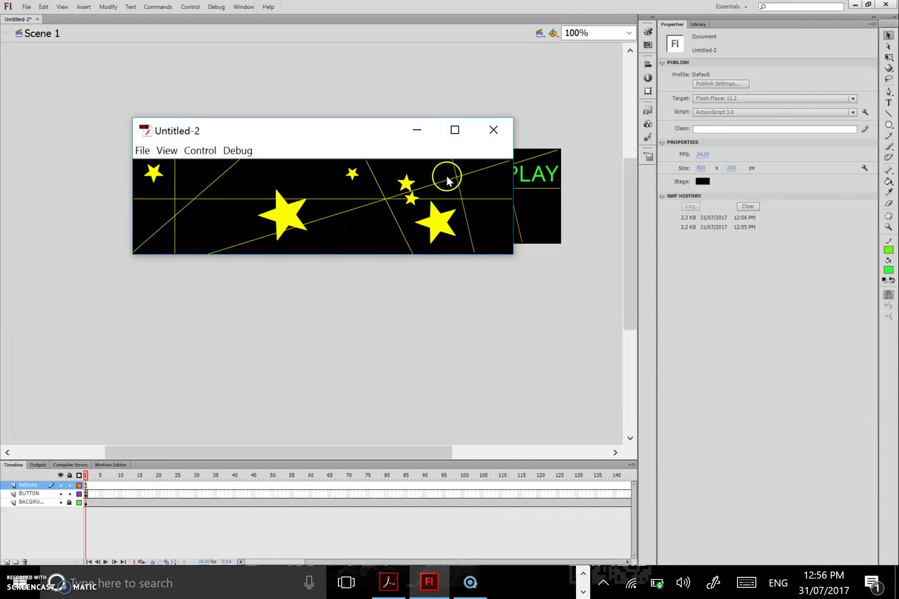
pyautogui.click(491, 130)
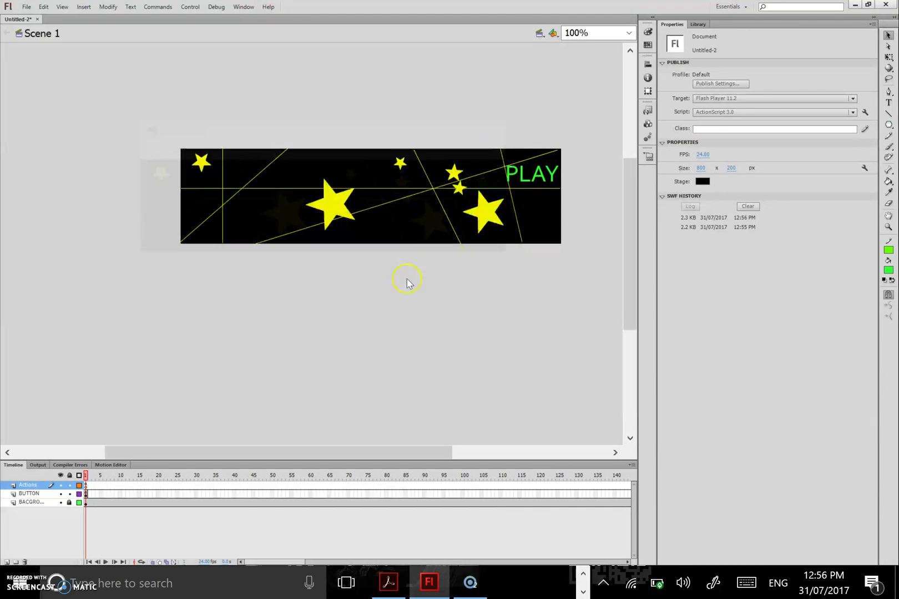
# Step: Add a new layer directly below the Actions layer and name it ROCKET
pyautogui.click(5, 562)
pyautogui.moveTo(26, 488); pyautogui.dragTo(23, 500)
pyautogui.doubleClick(34, 493)
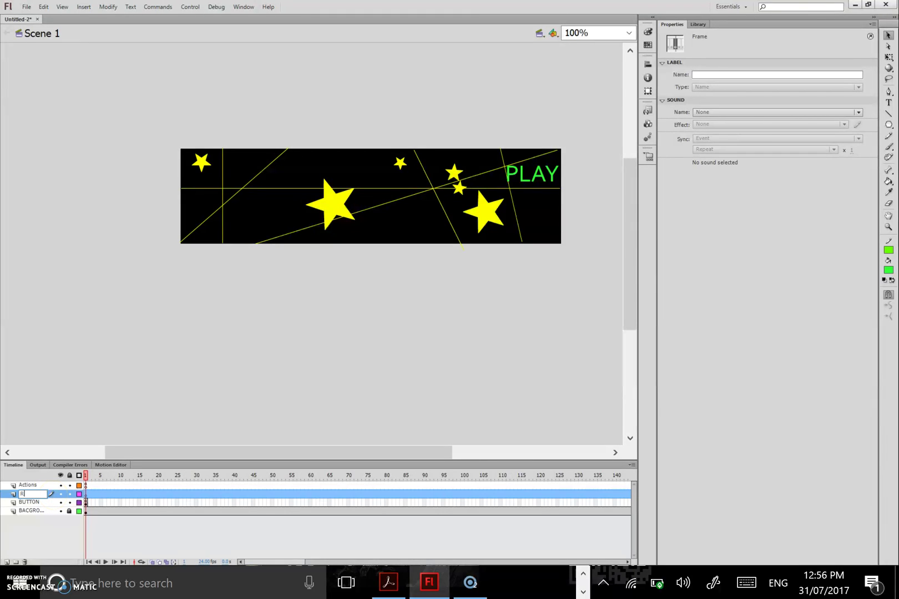
pyautogui.write('ROCKET')
pyautogui.click(61, 382)
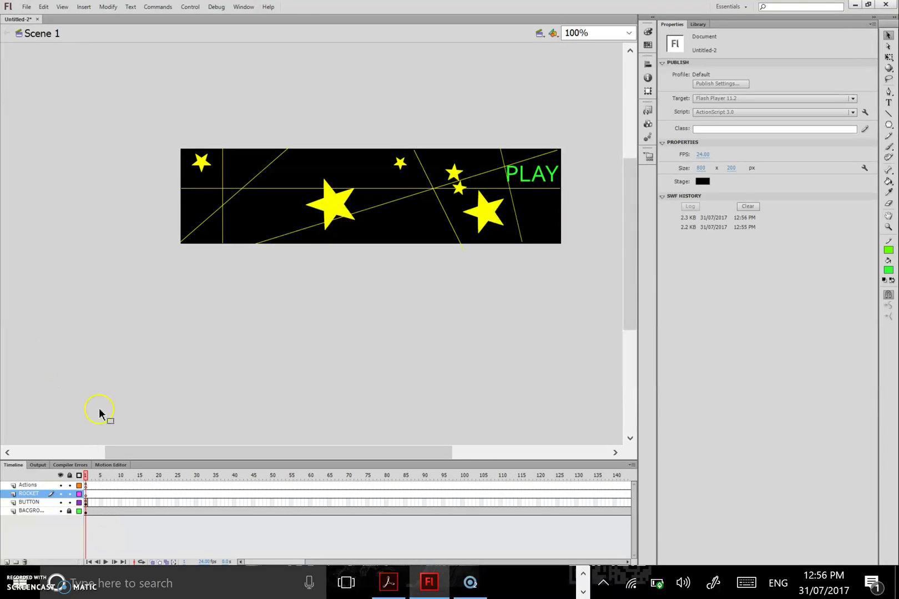
# Step: Insert a keyframe at frame 5 of the ROCKET layer
pyautogui.click(86, 494)
pyautogui.click(101, 493)
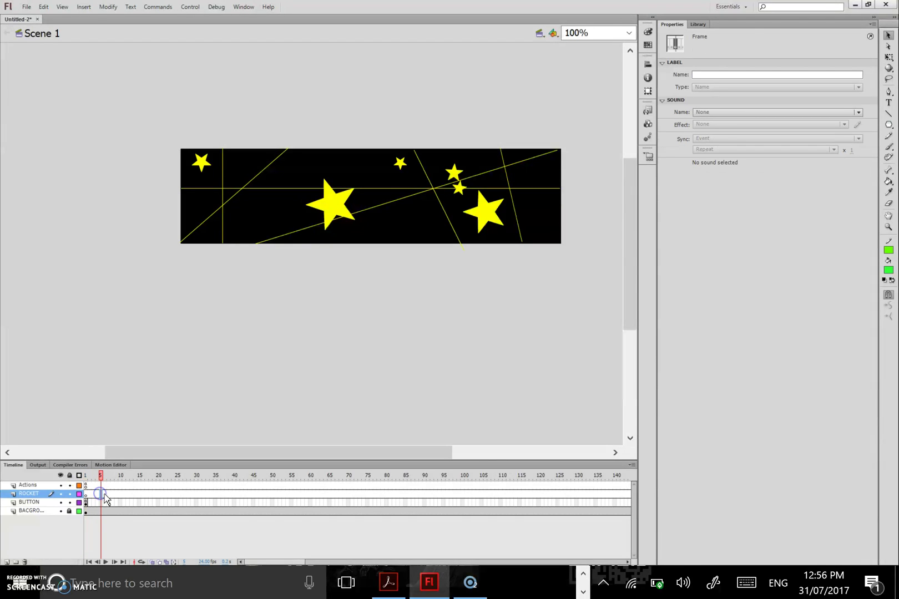
pyautogui.moveTo(100, 494); pyautogui.dragTo(102, 497)
pyautogui.rightClick(101, 496)
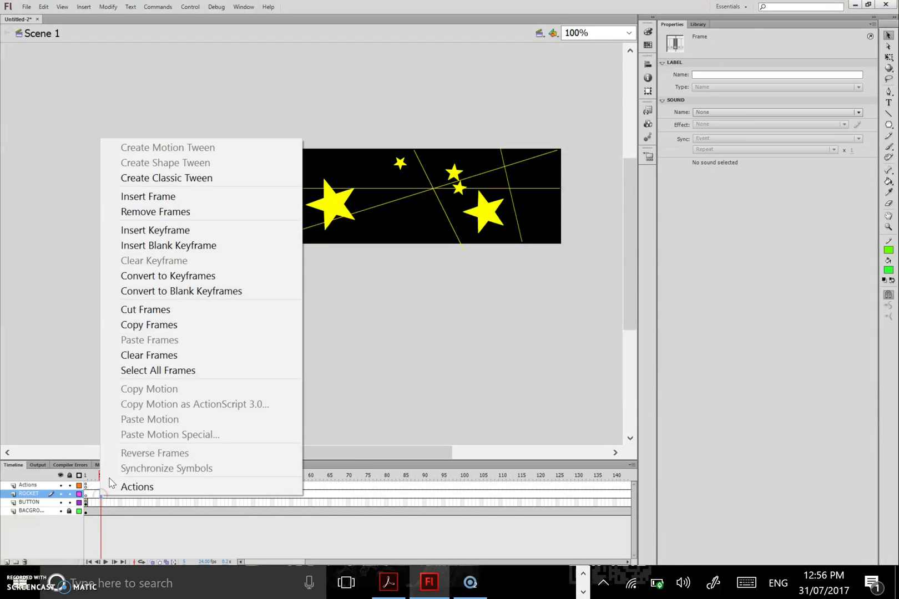
pyautogui.click(161, 230)
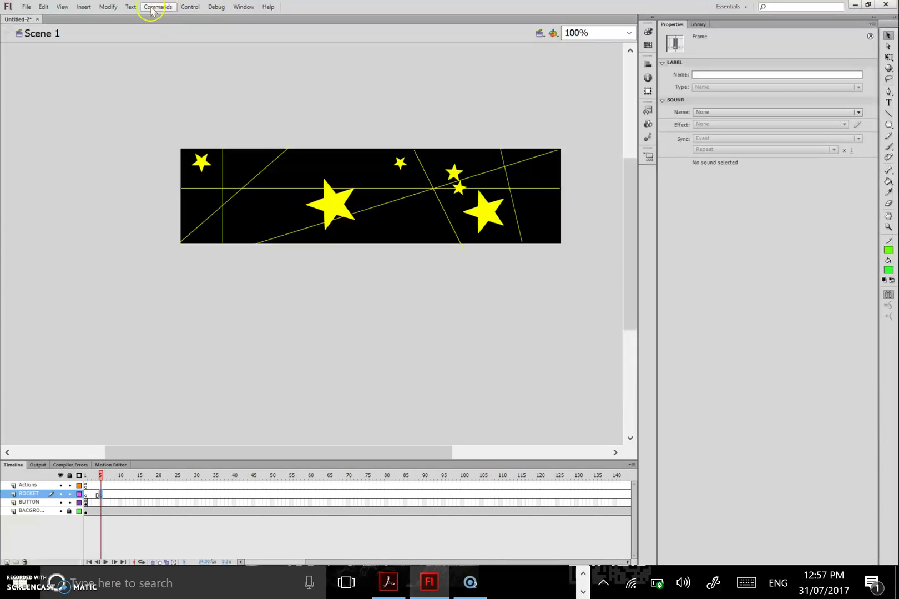
# Step: Create a new Movie Clip symbol named mc_rocket
pyautogui.click(84, 7)
pyautogui.click(91, 23)
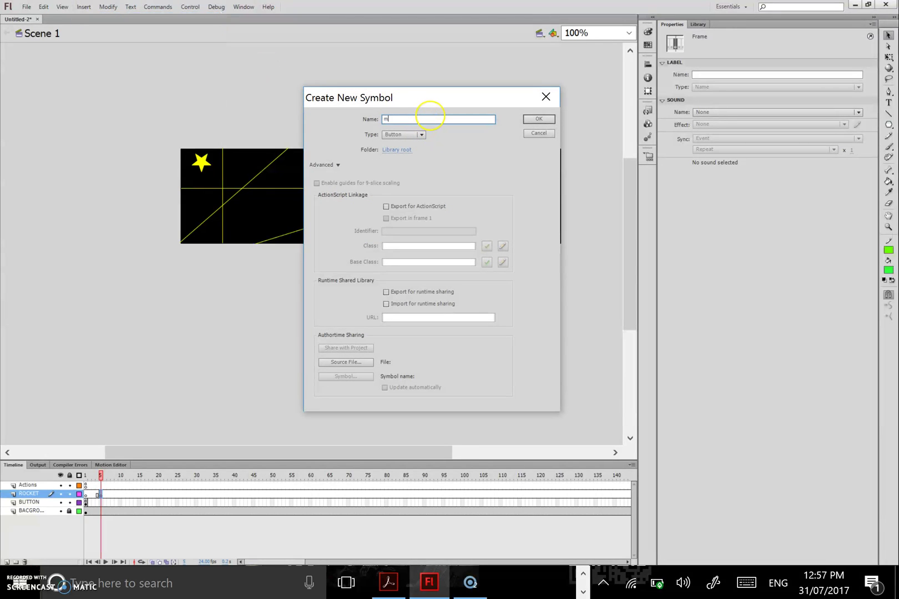
pyautogui.write('mc_roc')
pyautogui.click(420, 136)
pyautogui.click(411, 143)
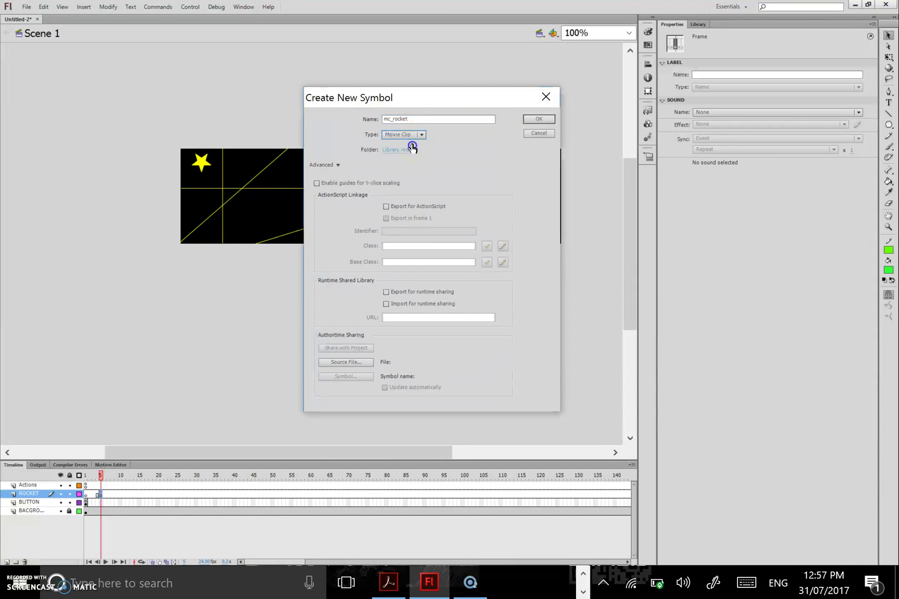
pyautogui.click(538, 119)
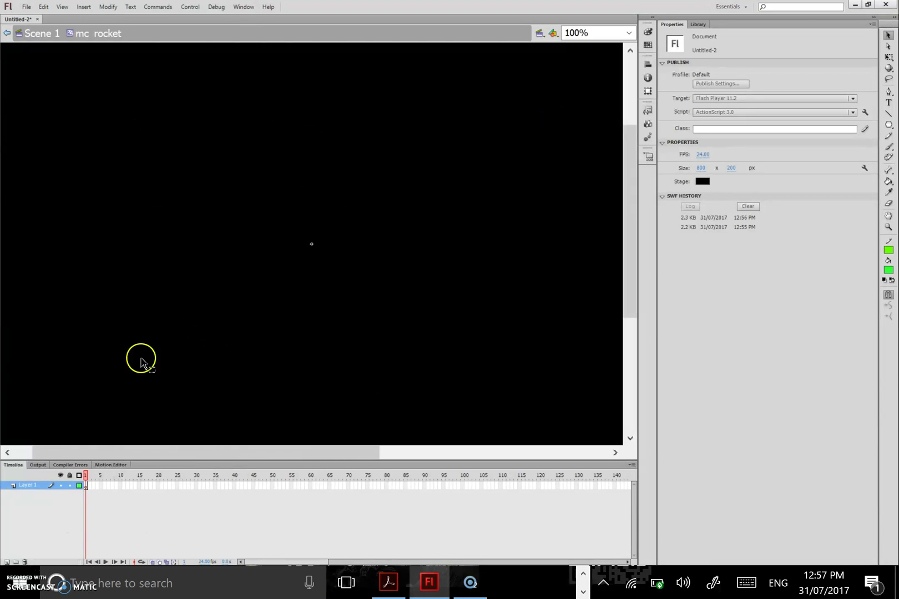
# Step: Start an import to the library and browse to the Images folder in Google Drive
pyautogui.click(27, 7)
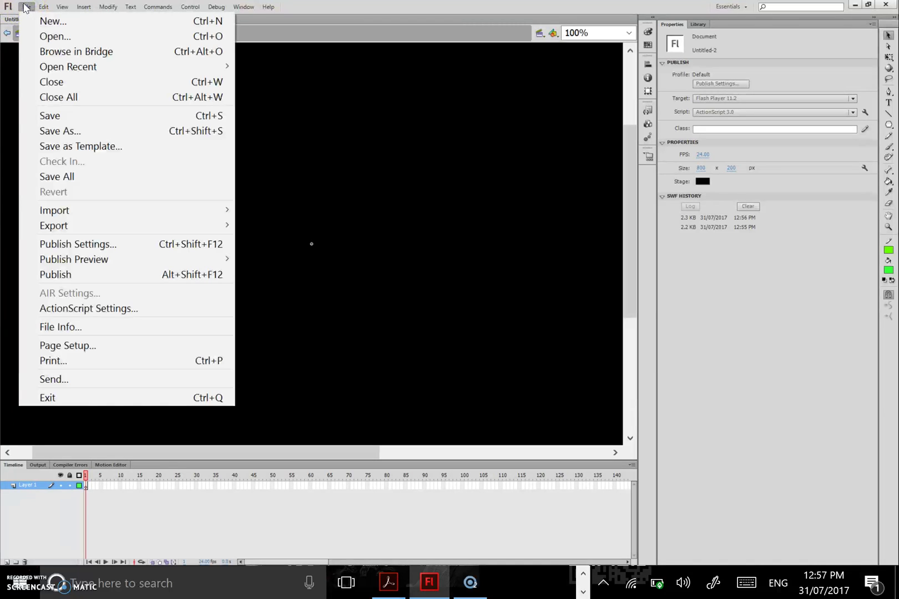
pyautogui.moveTo(84, 210)
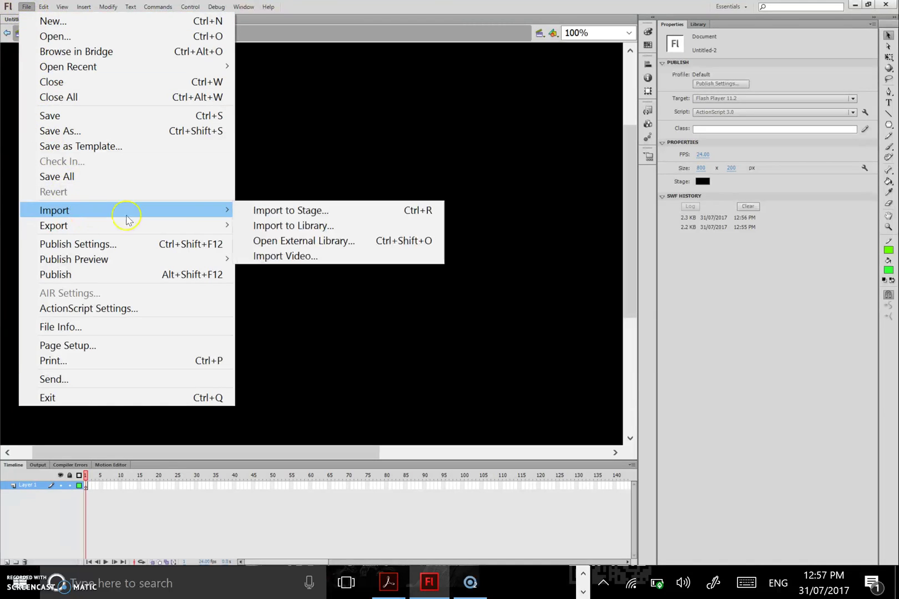
pyautogui.click(291, 226)
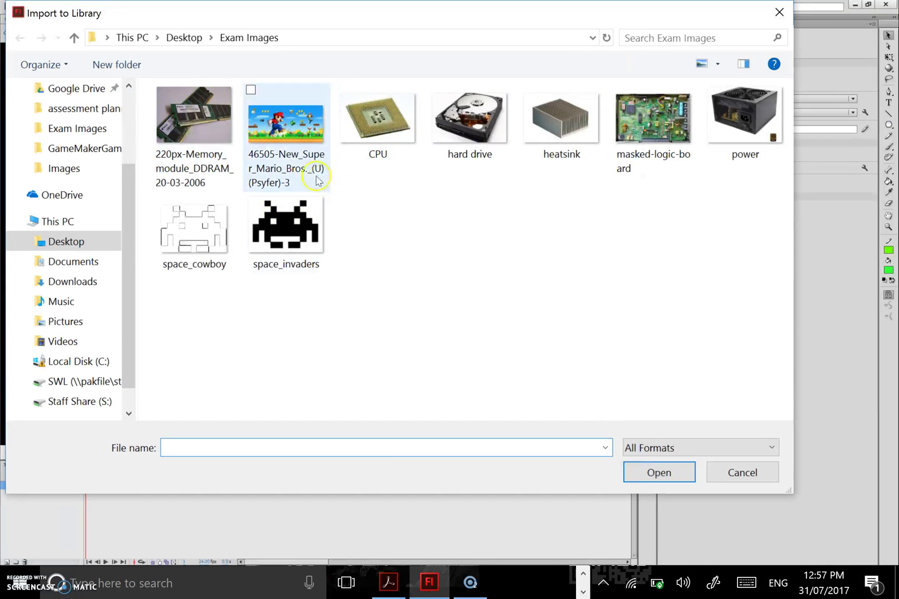
pyautogui.click(198, 231)
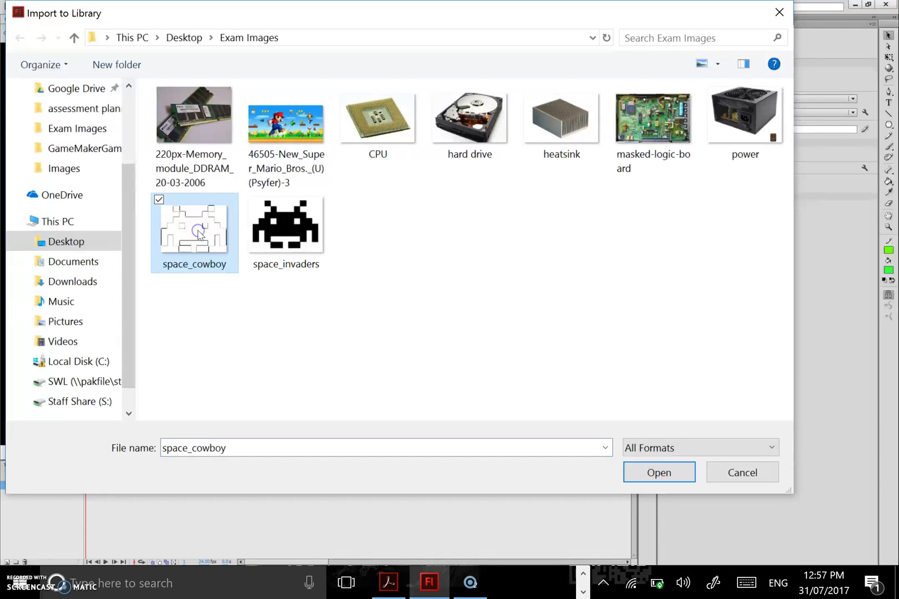
pyautogui.click(198, 232)
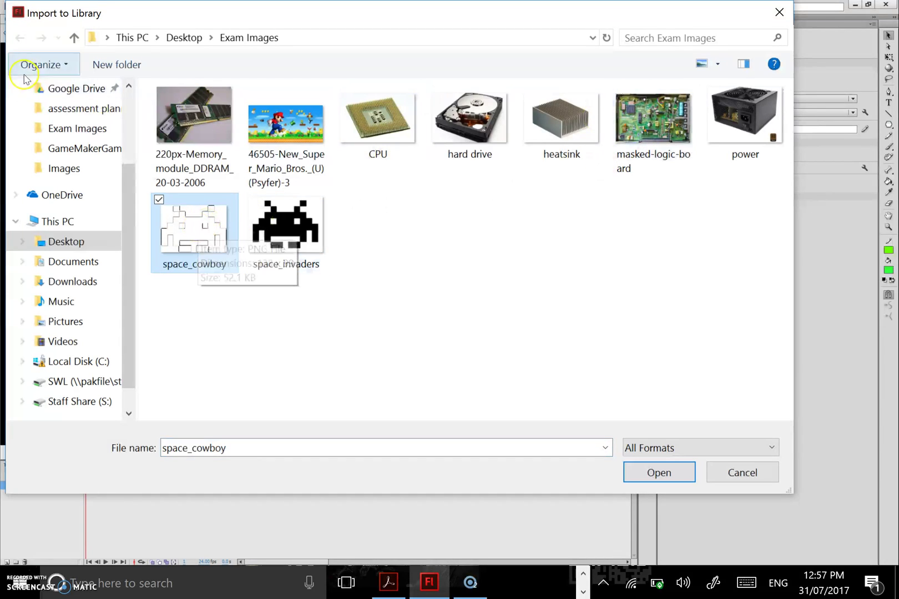
pyautogui.click(84, 88)
pyautogui.click(344, 152)
pyautogui.scroll(-14, 403, 178)
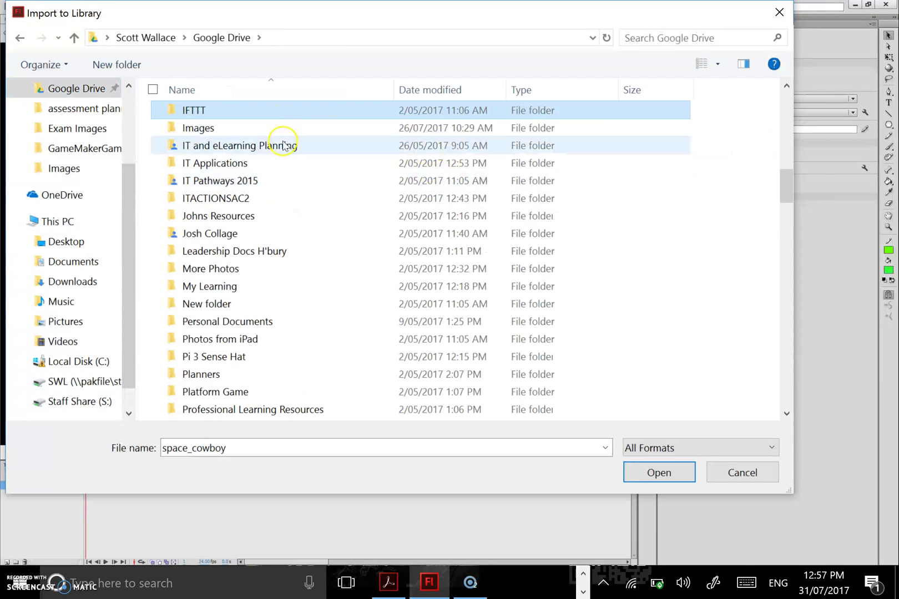
pyautogui.click(214, 127)
pyautogui.doubleClick(210, 126)
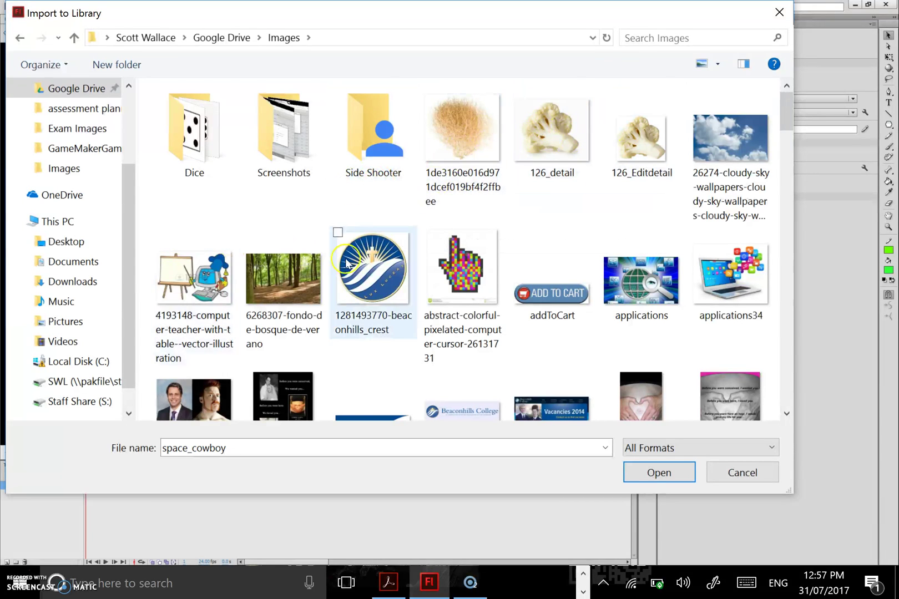
# Step: Find the second, smaller cartoon-ufo picture in the Images folder and import it into the library
pyautogui.scroll(-1, 344, 258)
pyautogui.scroll(-5, 343, 258)
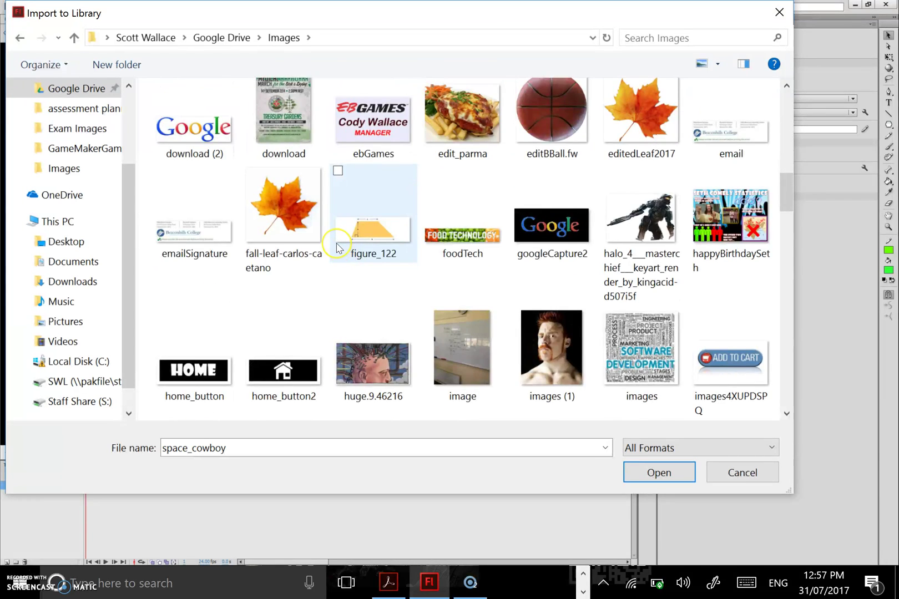
pyautogui.scroll(-5, 340, 250)
pyautogui.scroll(-6, 335, 244)
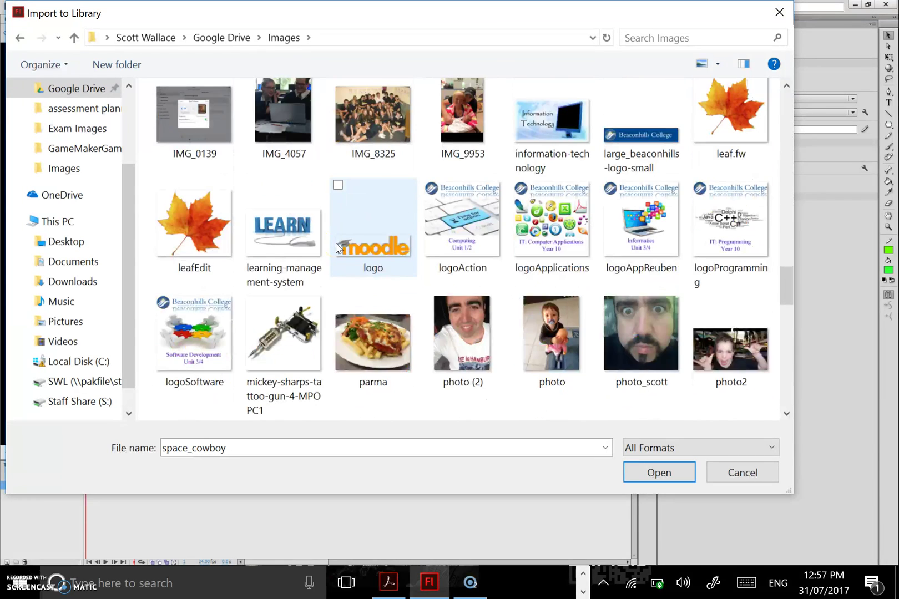
pyautogui.scroll(-3, 336, 248)
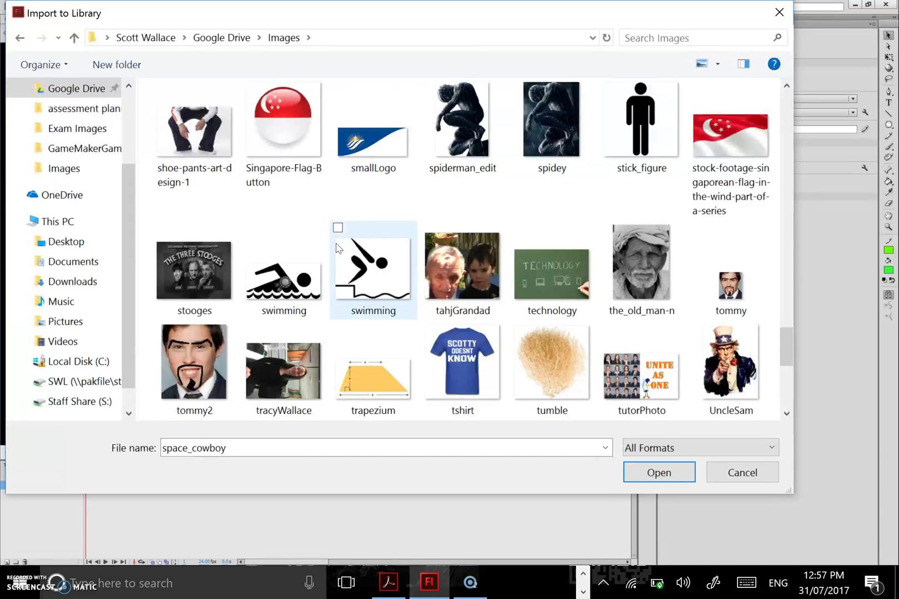
pyautogui.scroll(-3, 337, 248)
pyautogui.scroll(8, 428, 248)
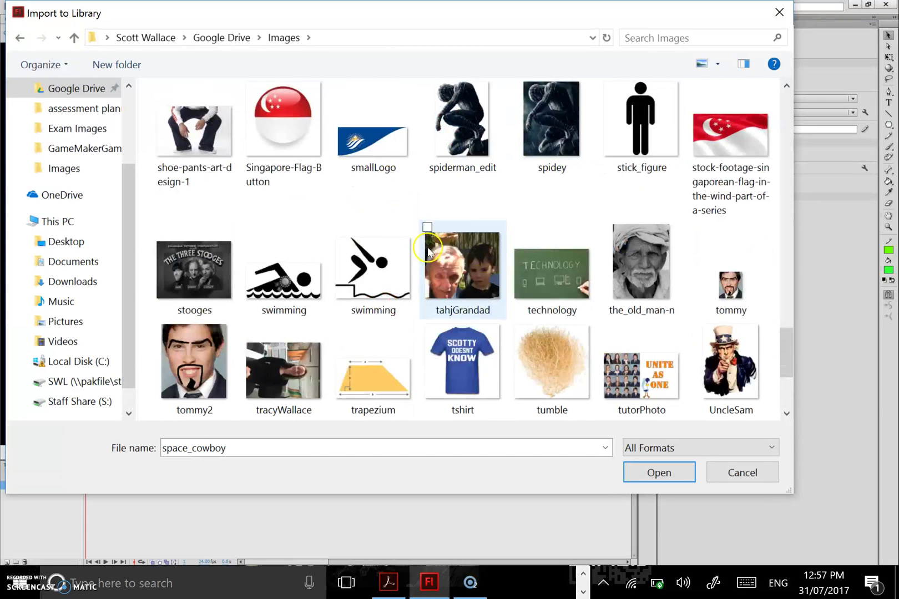
pyautogui.scroll(10, 425, 251)
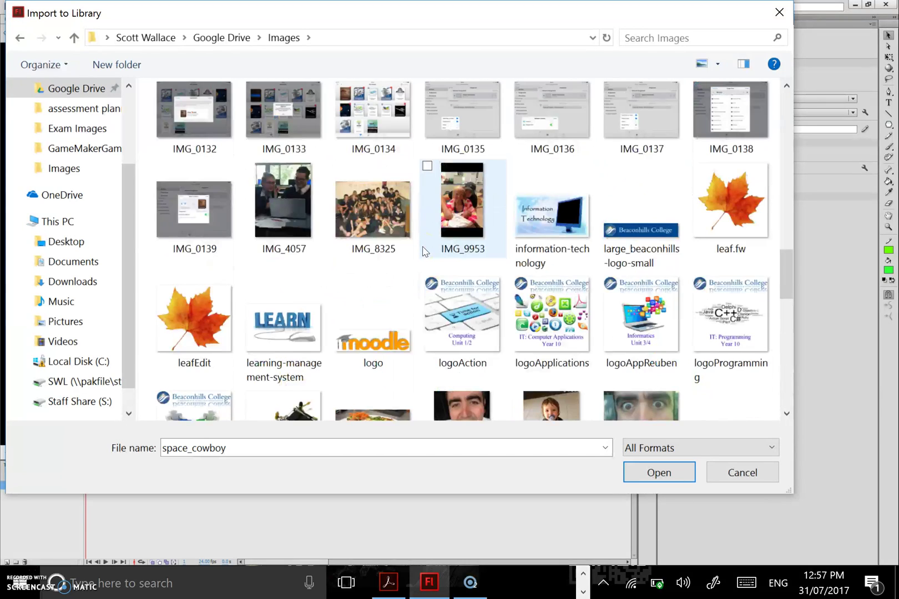
pyautogui.scroll(6, 424, 248)
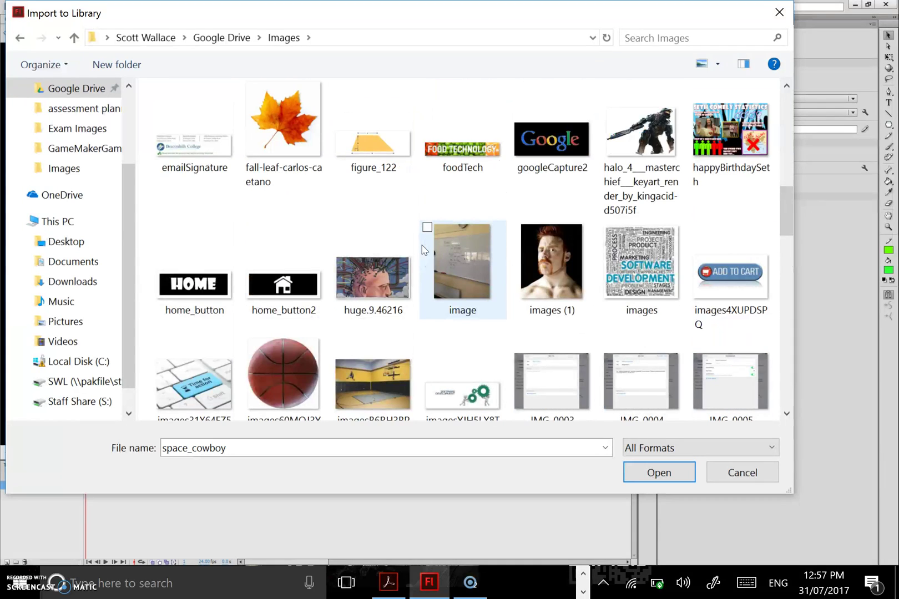
pyautogui.scroll(6, 421, 248)
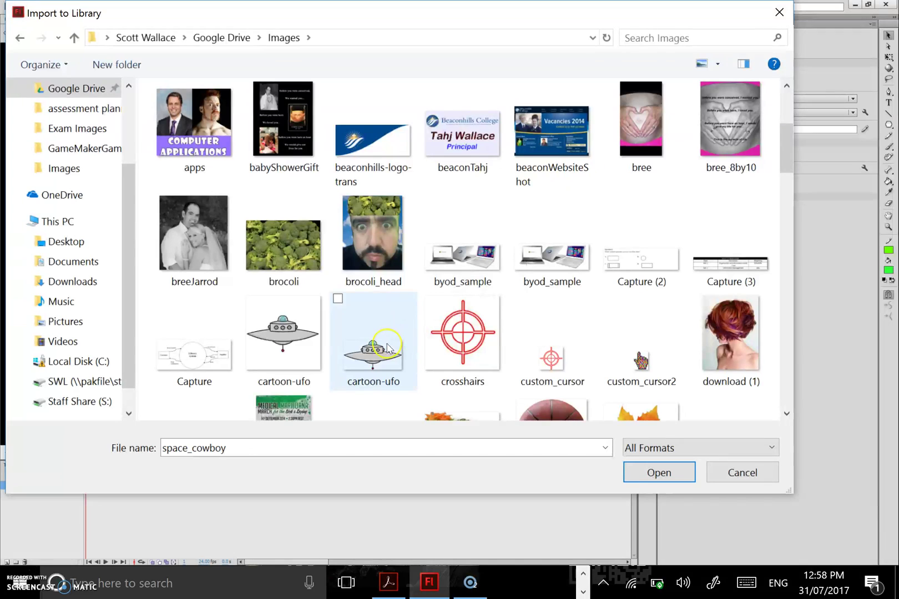
pyautogui.click(387, 348)
pyautogui.click(660, 476)
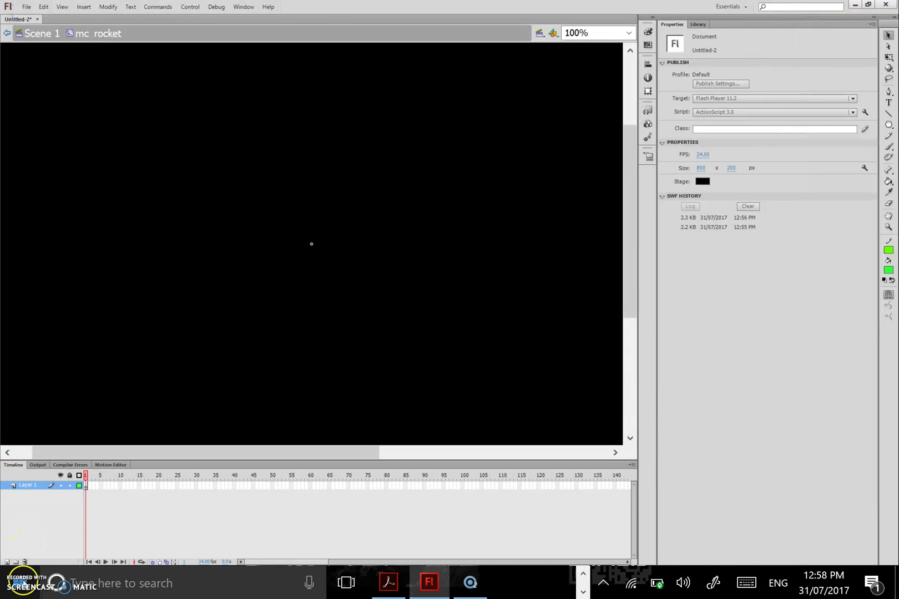
# Step: Place cartoon-ufo.png in mc_rocket and centre it on the symbol's registration point with Free Transform
pyautogui.hotkey('ctrl', '-')
pyautogui.hotkey('ctrl', '=')
pyautogui.hotkey('ctrl', '=')
pyautogui.hotkey('ctrl', '=')
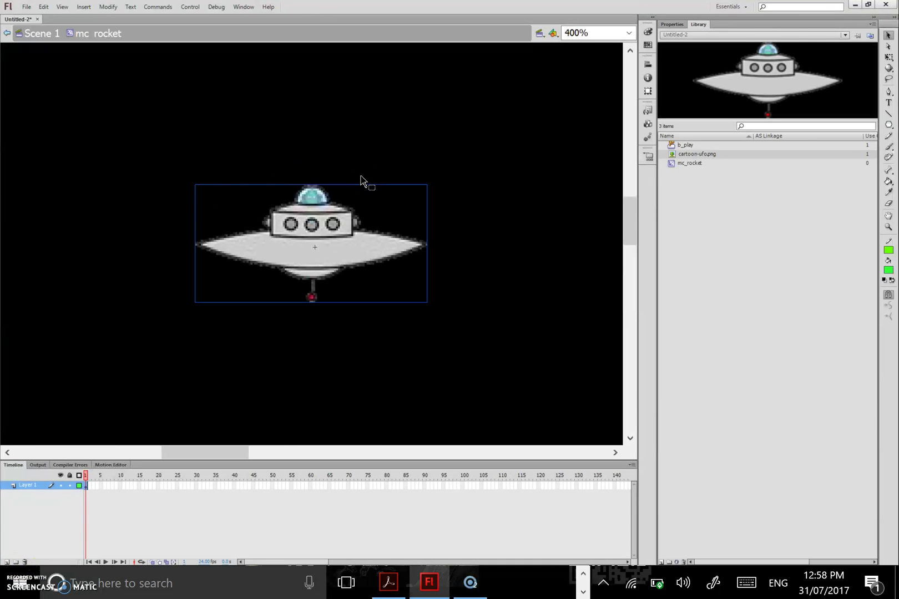
pyautogui.click(889, 56)
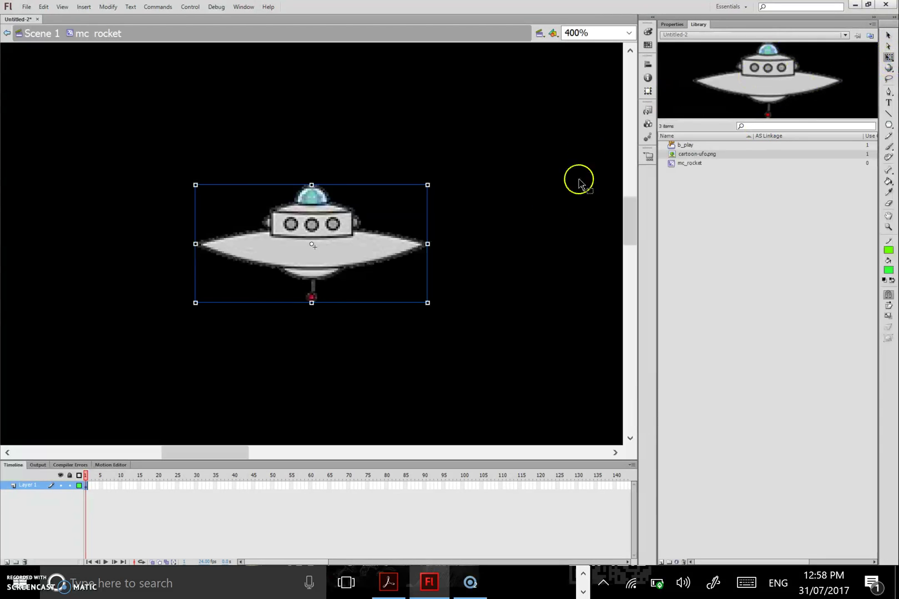
pyautogui.moveTo(352, 270); pyautogui.dragTo(353, 274)
pyautogui.press('Right')
pyautogui.press('Right')
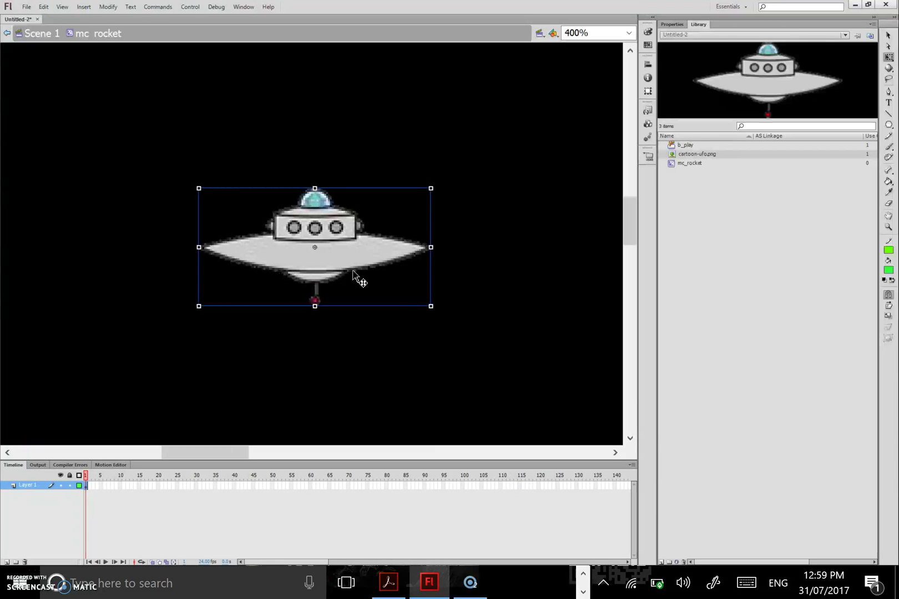
pyautogui.click(446, 110)
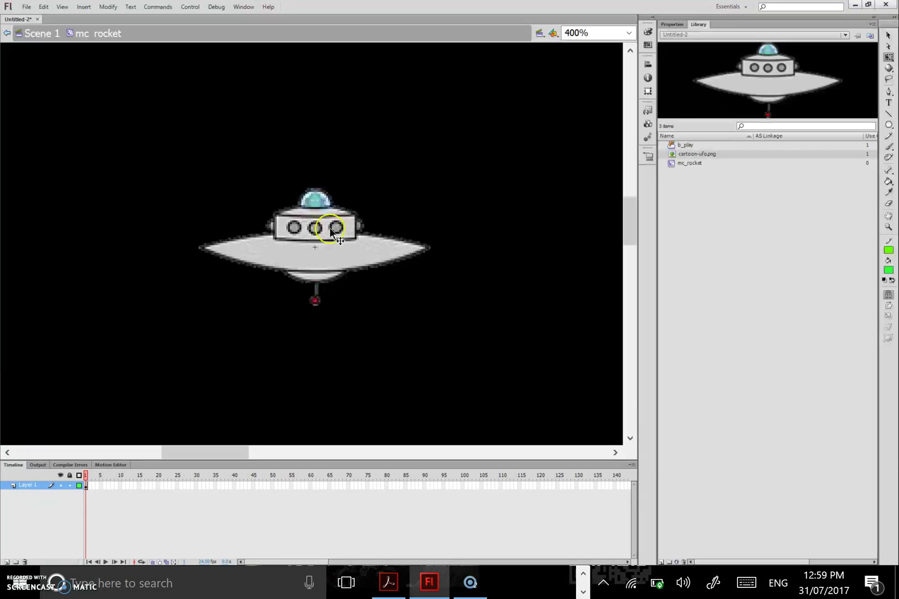
# Step: Add a layer above the UFO, set stroke and fill to yellow, and brush three small light rays beneath its antenna
pyautogui.click(6, 562)
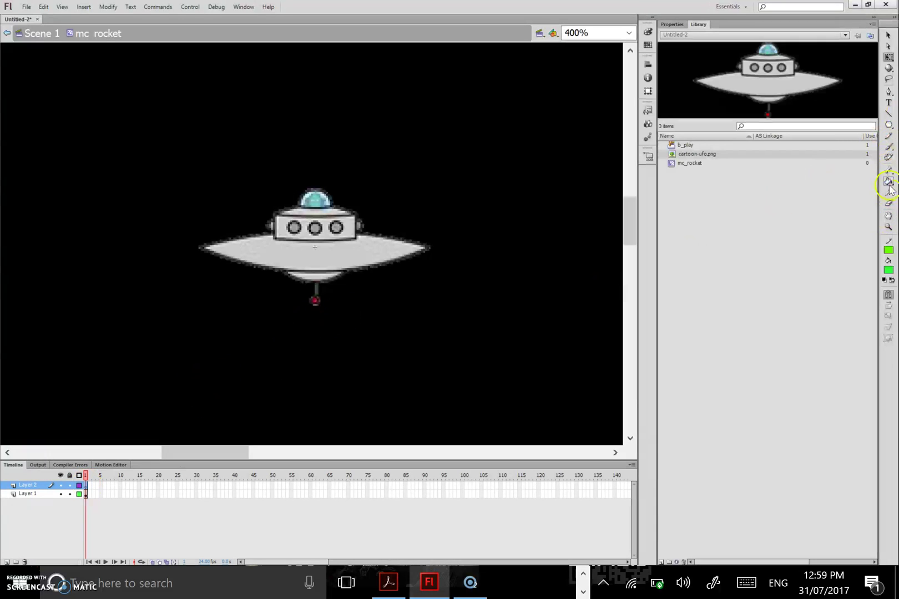
pyautogui.click(888, 146)
pyautogui.click(889, 250)
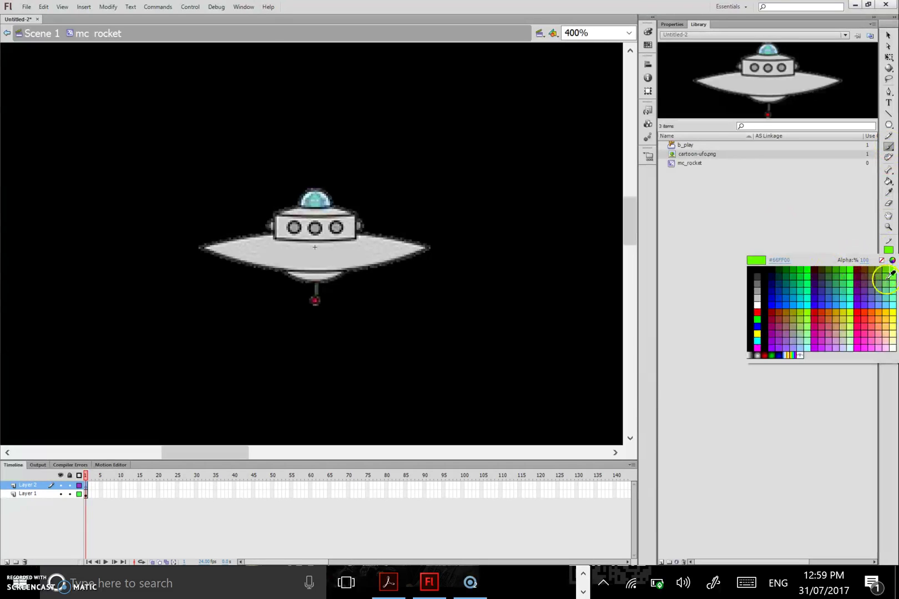
pyautogui.click(889, 313)
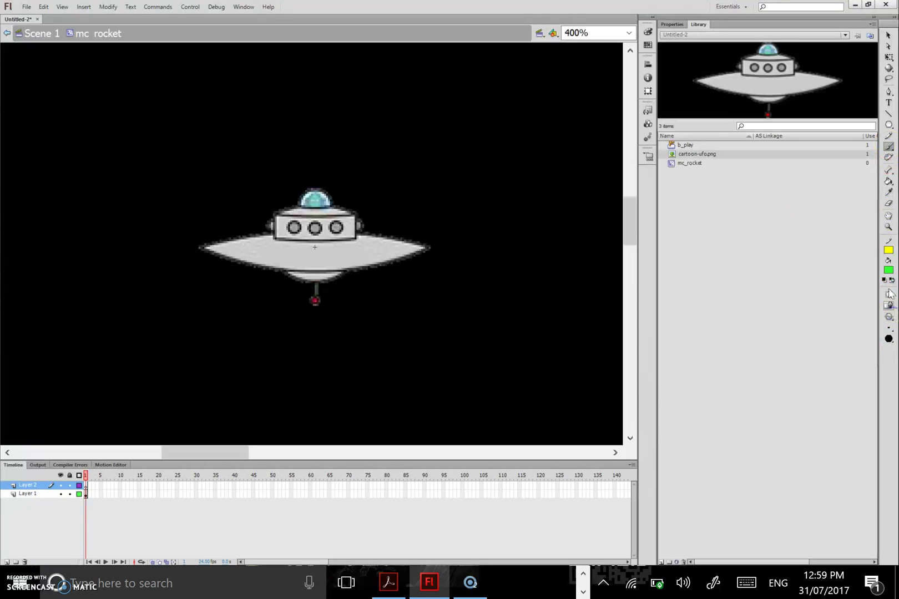
pyautogui.click(888, 270)
pyautogui.click(890, 332)
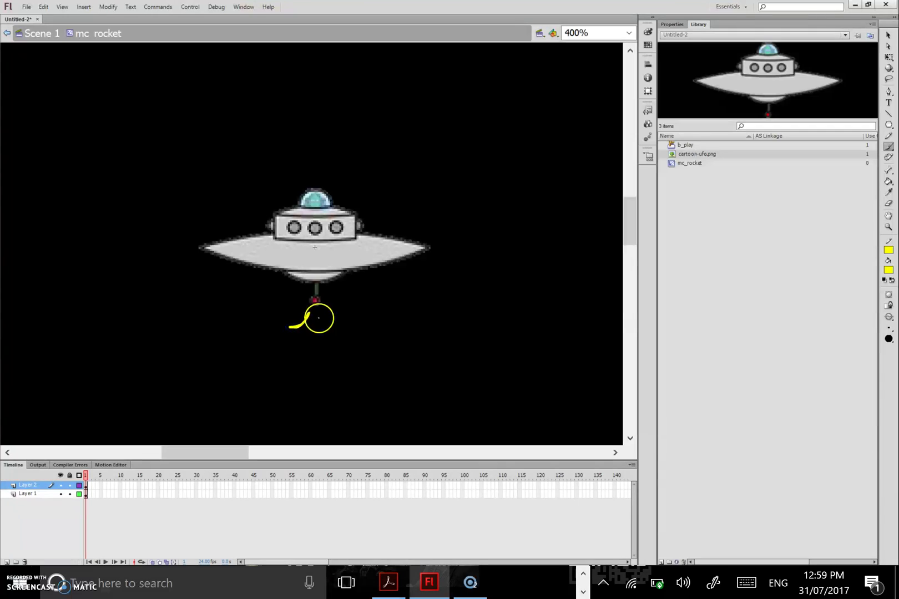
pyautogui.moveTo(314, 312); pyautogui.dragTo(315, 319)
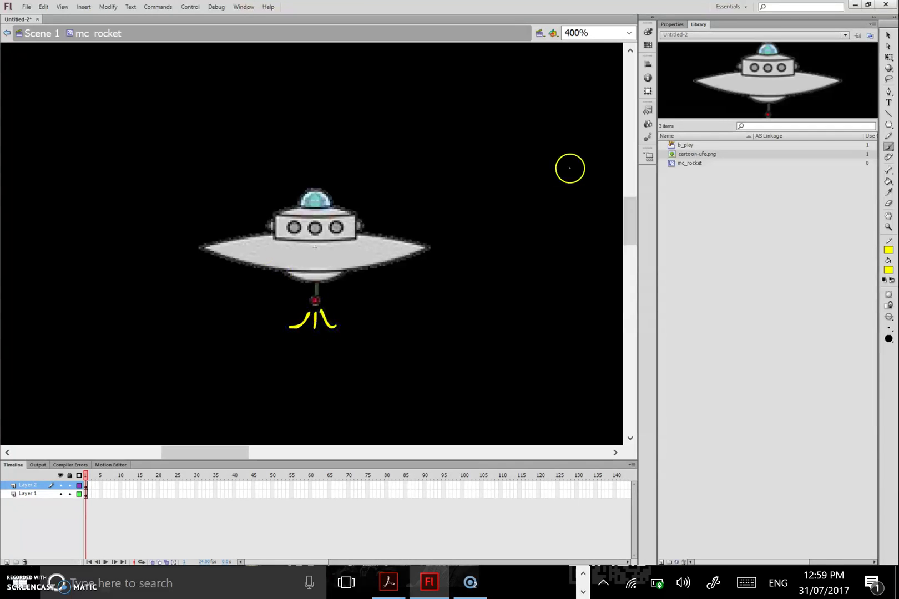
# Step: Convert the three yellow rays into a Graphic symbol named g_lights
pyautogui.click(886, 36)
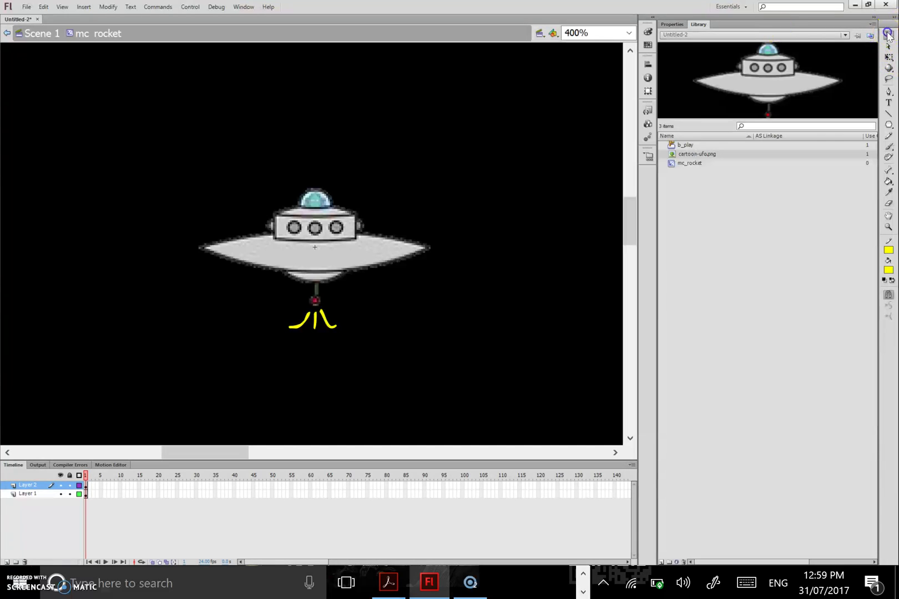
pyautogui.moveTo(243, 356)
pyautogui.mouseDown()
pyautogui.moveTo(325, 351)
pyautogui.moveTo(378, 333)
pyautogui.moveTo(383, 311)
pyautogui.mouseUp()
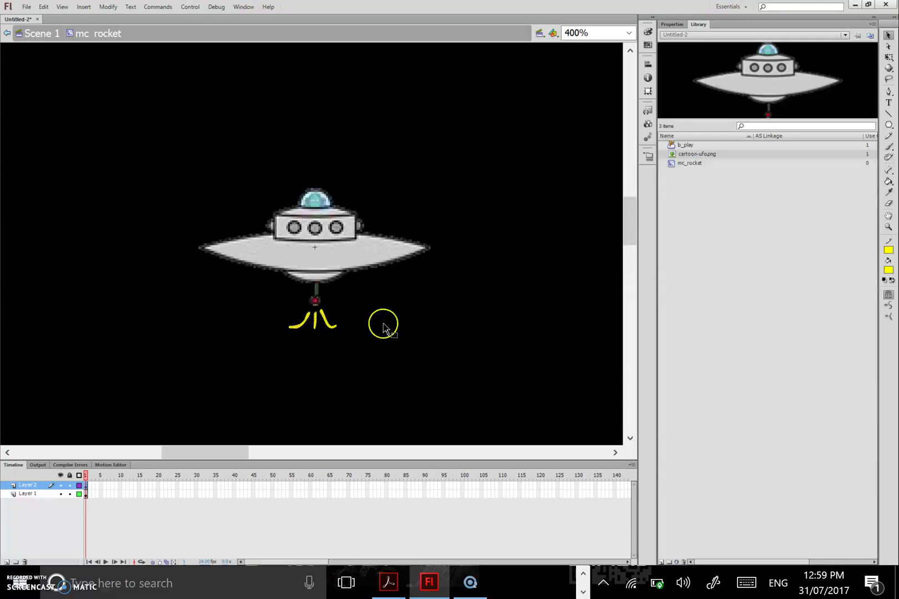
pyautogui.rightClick(326, 322)
pyautogui.click(357, 298)
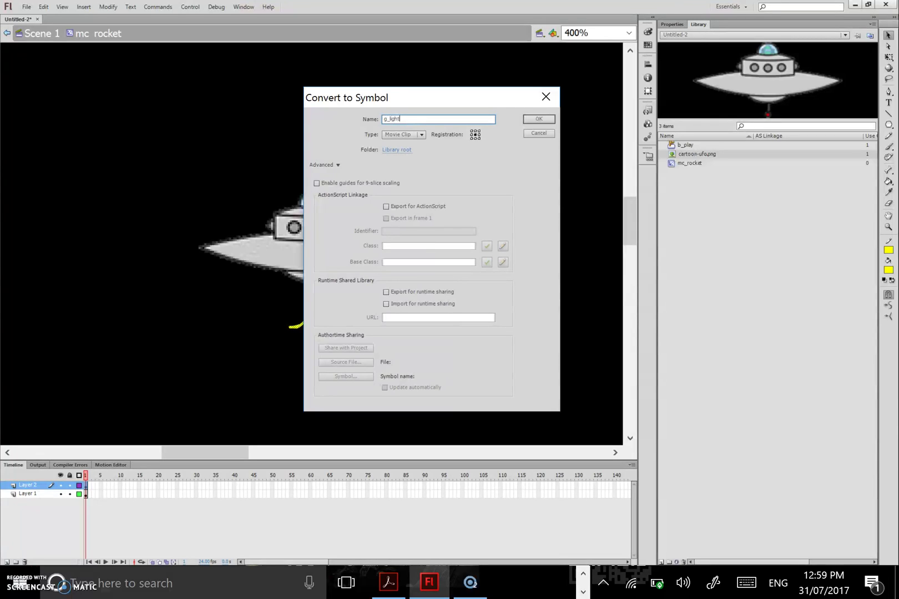
pyautogui.click(422, 134)
pyautogui.click(405, 164)
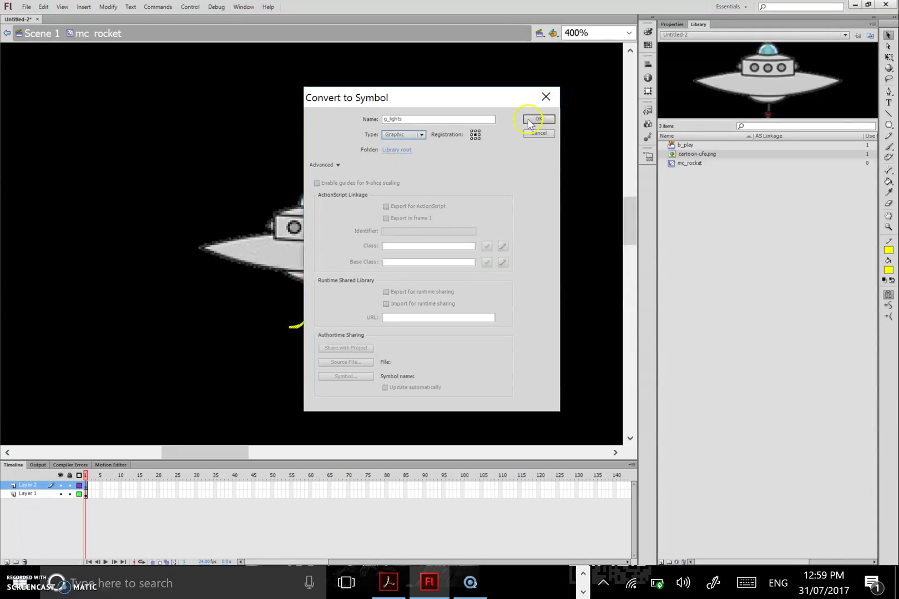
pyautogui.click(529, 121)
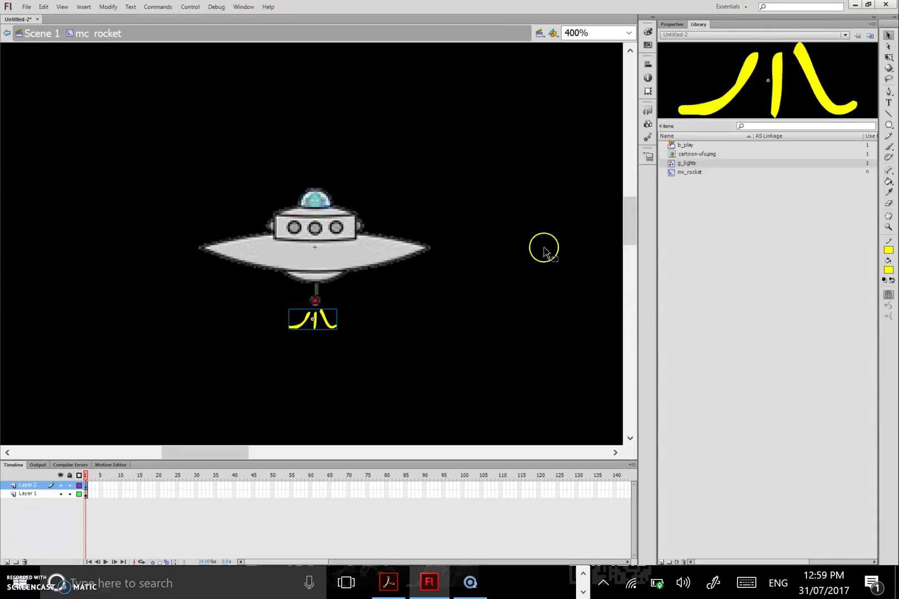
# Step: Insert keyframes at frame 5 on both the UFO layer and the light rays layer of mc_rocket
pyautogui.click(101, 494)
pyautogui.rightClick(101, 497)
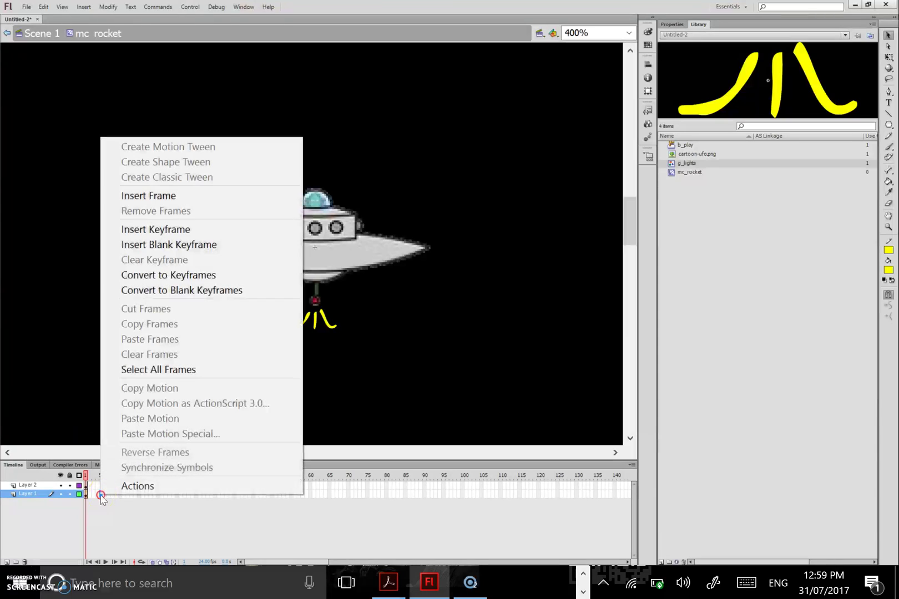
pyautogui.click(153, 229)
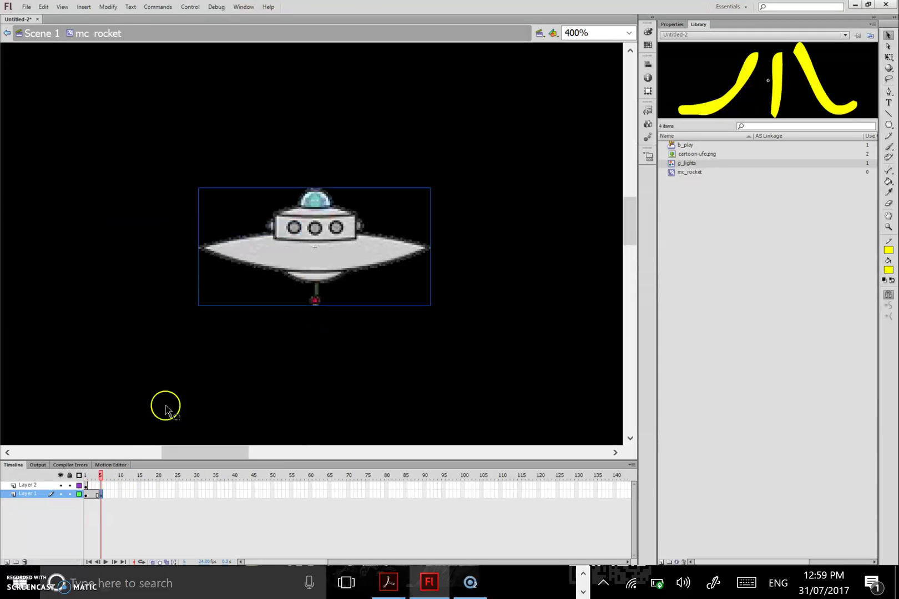
pyautogui.click(101, 485)
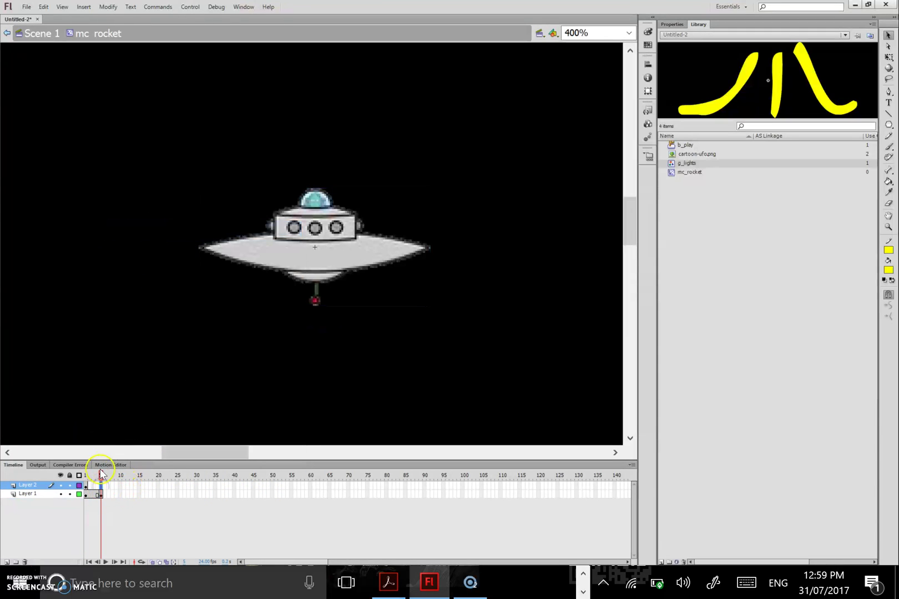
pyautogui.rightClick(101, 486)
pyautogui.click(86, 461)
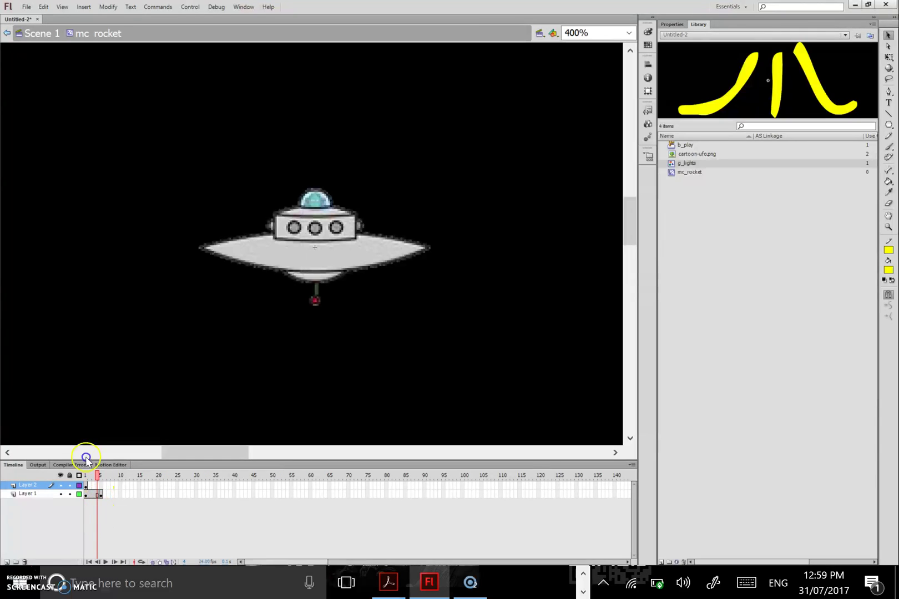
pyautogui.rightClick(100, 486)
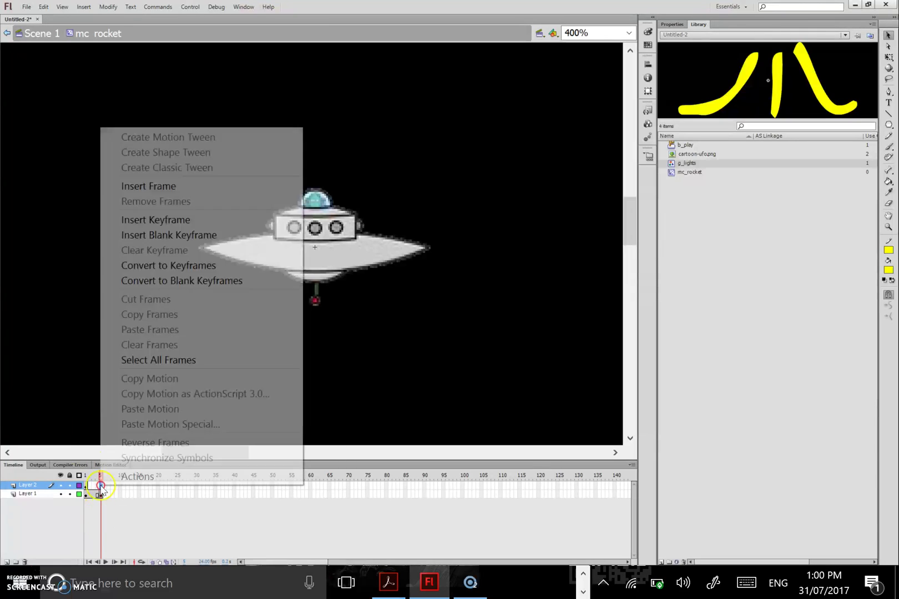
pyautogui.click(172, 220)
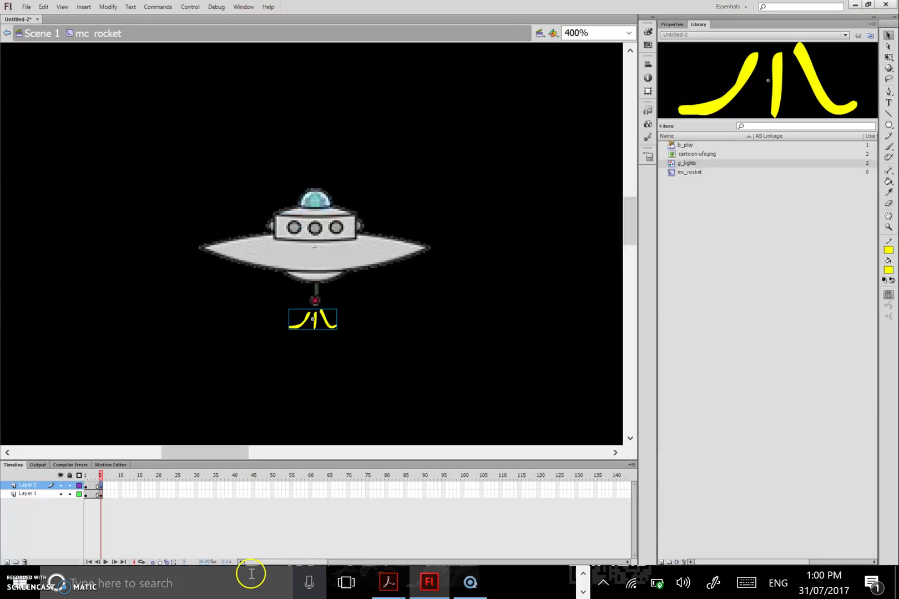
pyautogui.moveTo(317, 330); pyautogui.dragTo(326, 321)
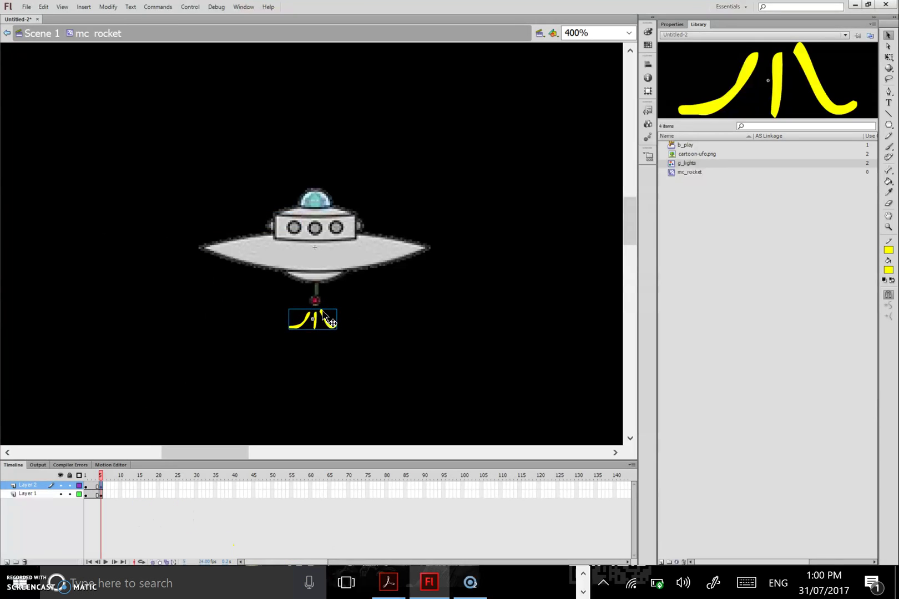
pyautogui.moveTo(321, 313); pyautogui.dragTo(318, 305)
# Step: Make the g_lights rays fully transparent at frame 1 with an Alpha color effect of 0%
pyautogui.click(87, 490)
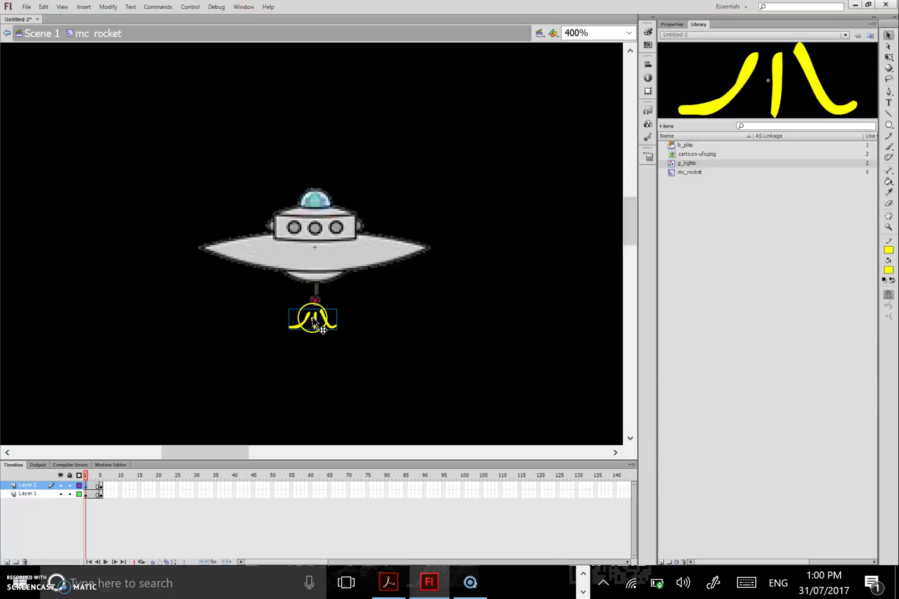
pyautogui.click(672, 25)
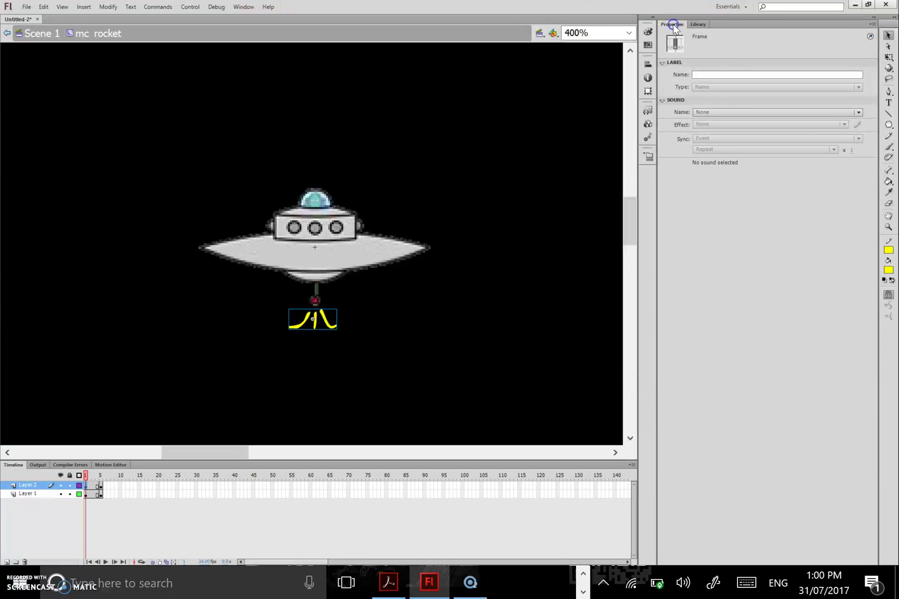
pyautogui.click(314, 319)
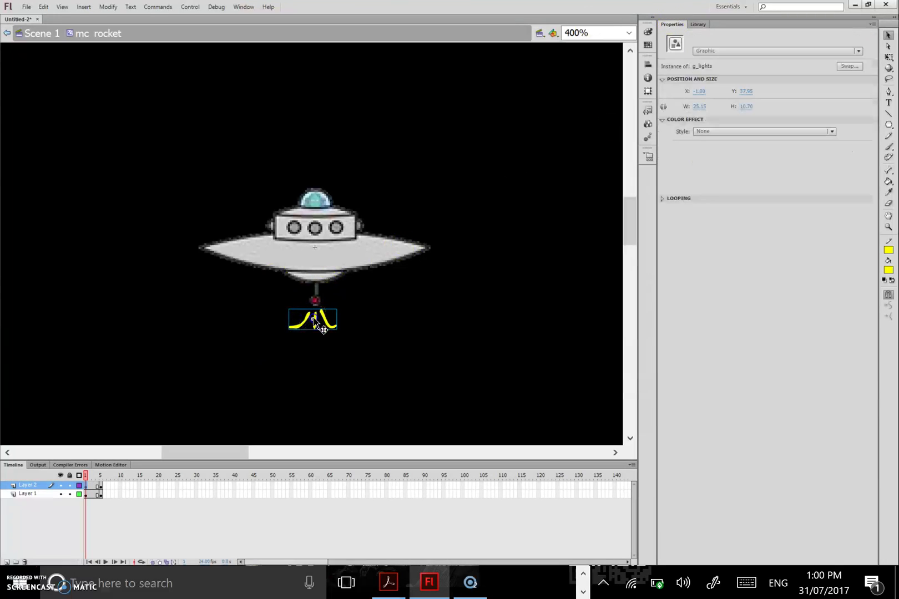
pyautogui.click(715, 131)
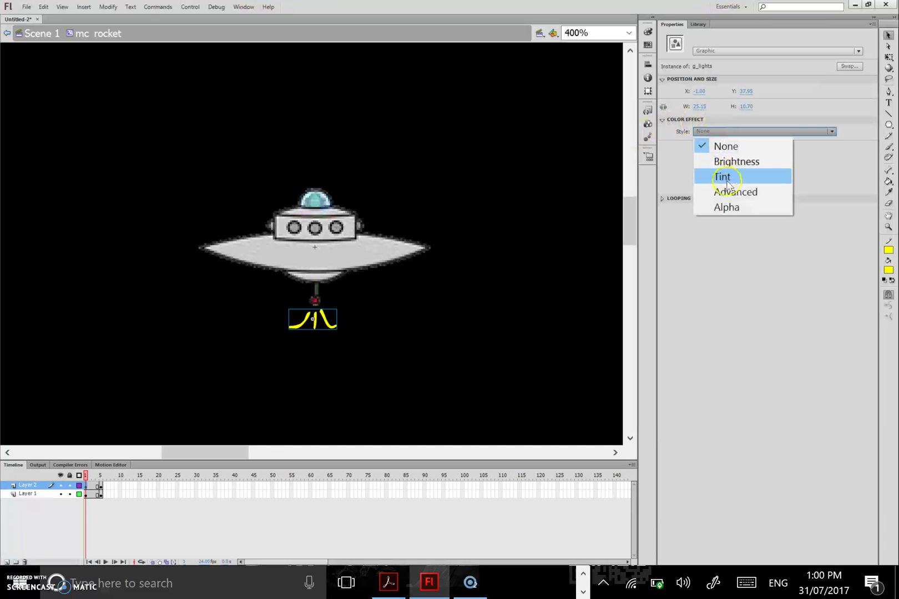
pyautogui.click(722, 206)
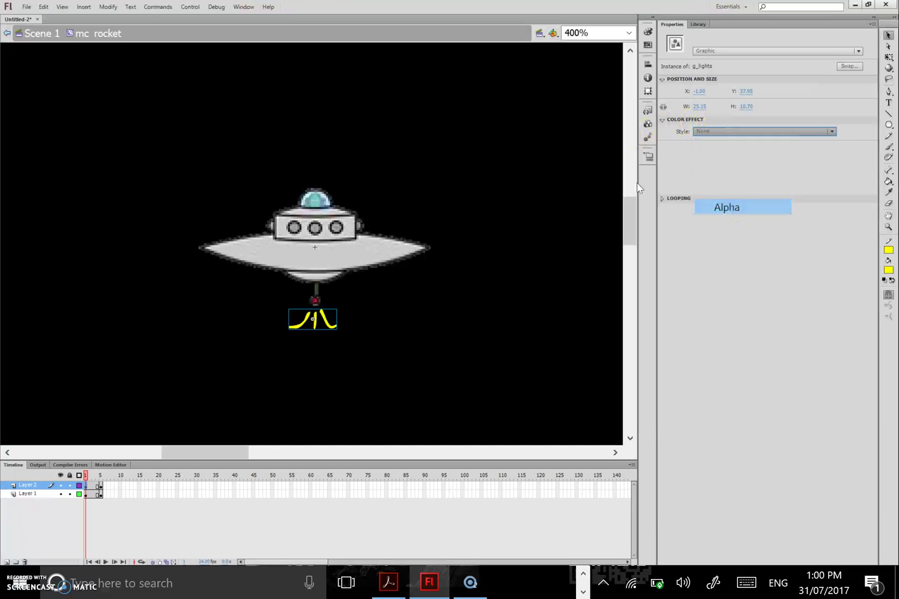
# Step: Create a classic tween on the lights layer between frames 1 and 5 and preview the fade-in
pyautogui.rightClick(92, 489)
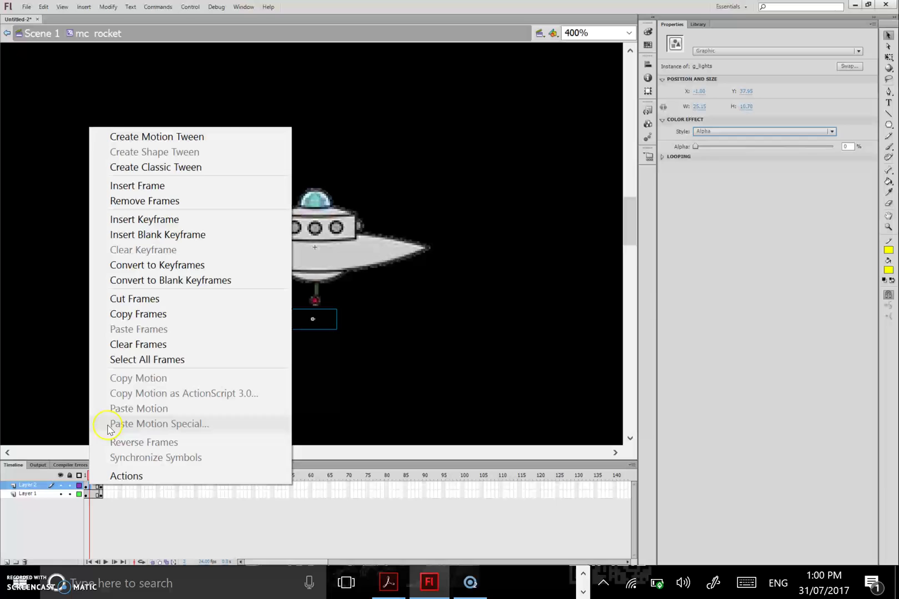
pyautogui.click(161, 167)
pyautogui.click(121, 538)
pyautogui.click(86, 494)
pyautogui.press('Return')
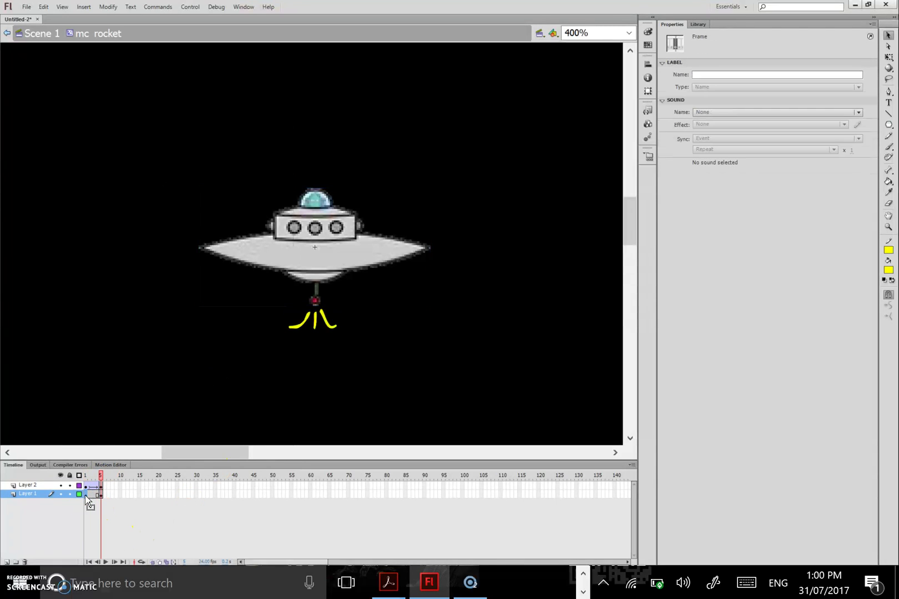
# Step: Insert keyframes at frame 10 on both layers of mc_rocket
pyautogui.click(121, 485)
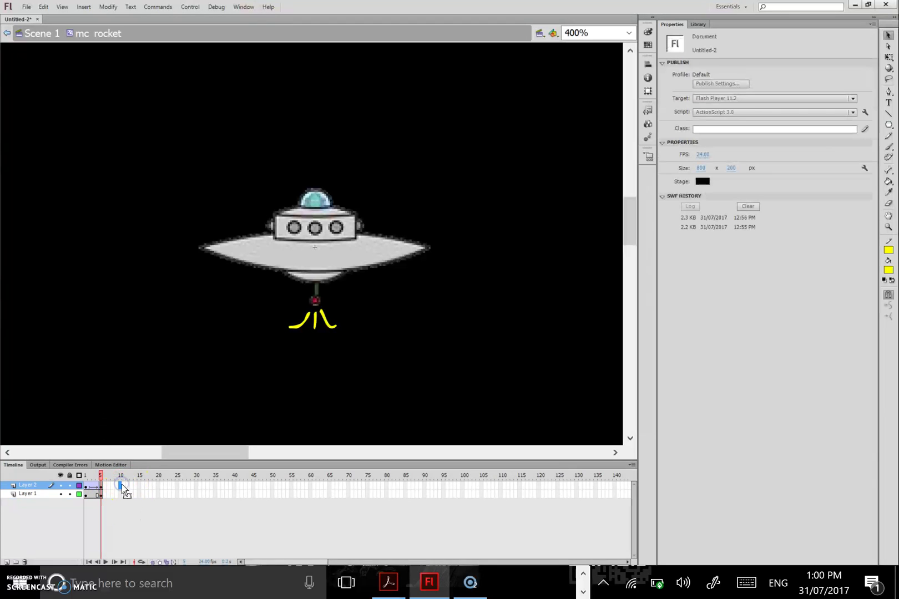
pyautogui.click(120, 493)
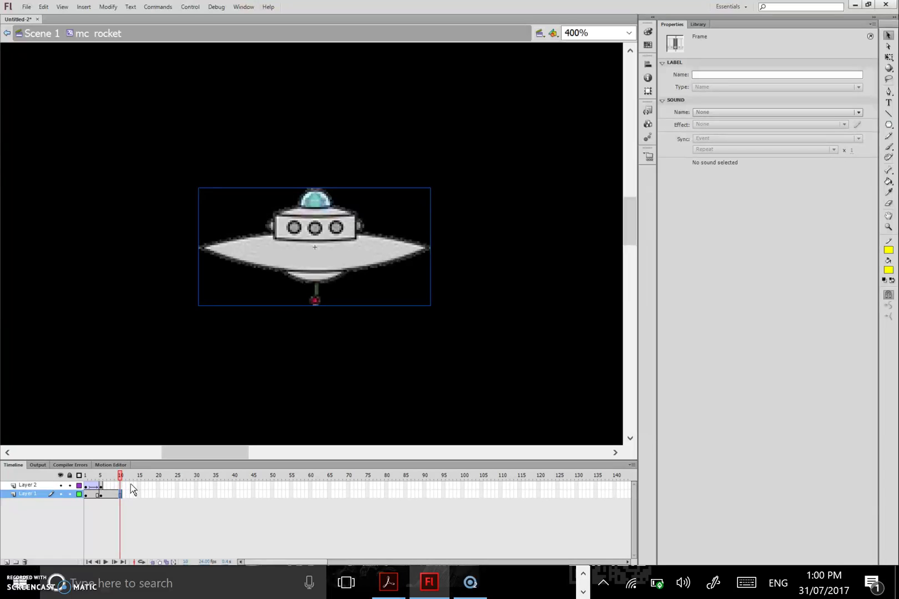
pyautogui.click(122, 485)
pyautogui.moveTo(121, 487); pyautogui.dragTo(120, 495)
pyautogui.click(122, 494)
pyautogui.click(125, 516)
pyautogui.click(135, 494)
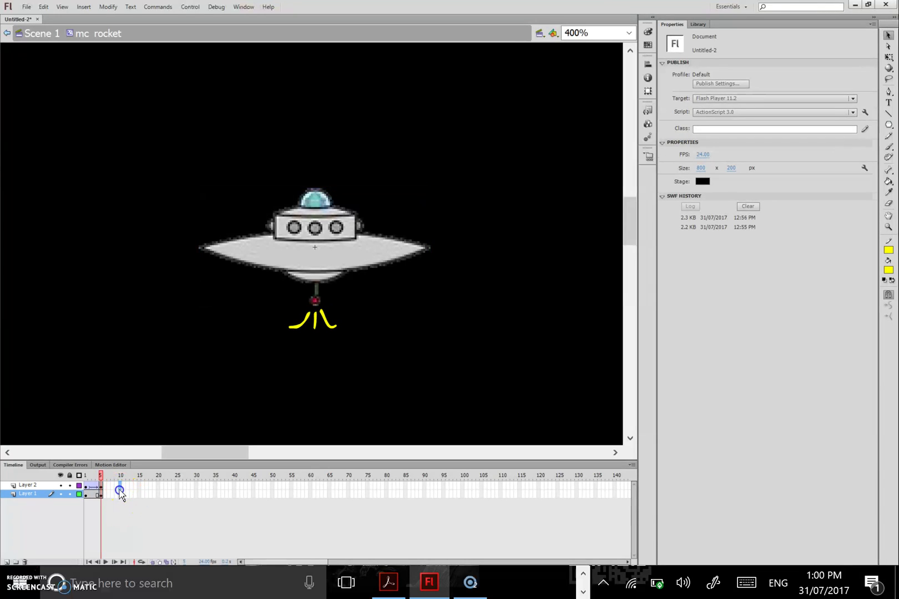
pyautogui.rightClick(121, 495)
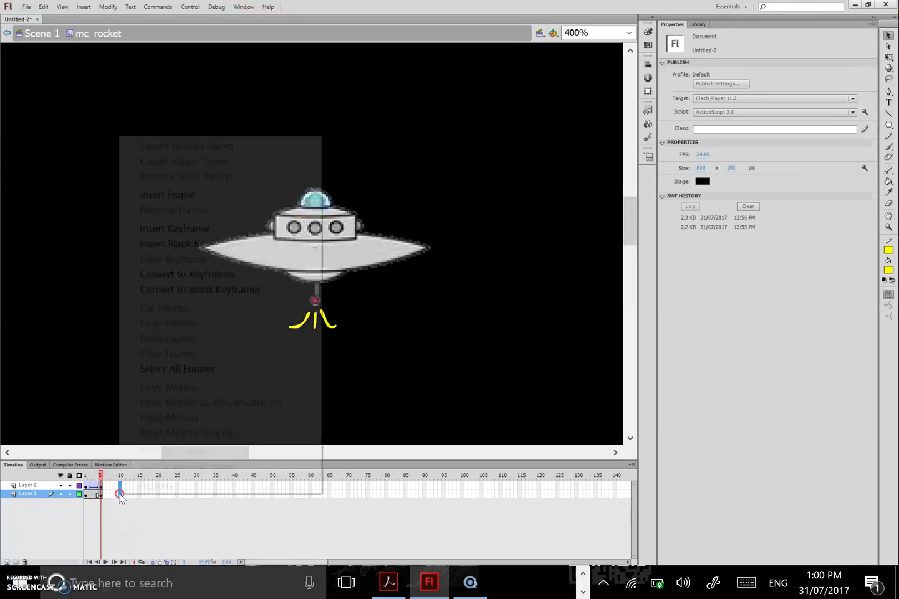
pyautogui.click(189, 229)
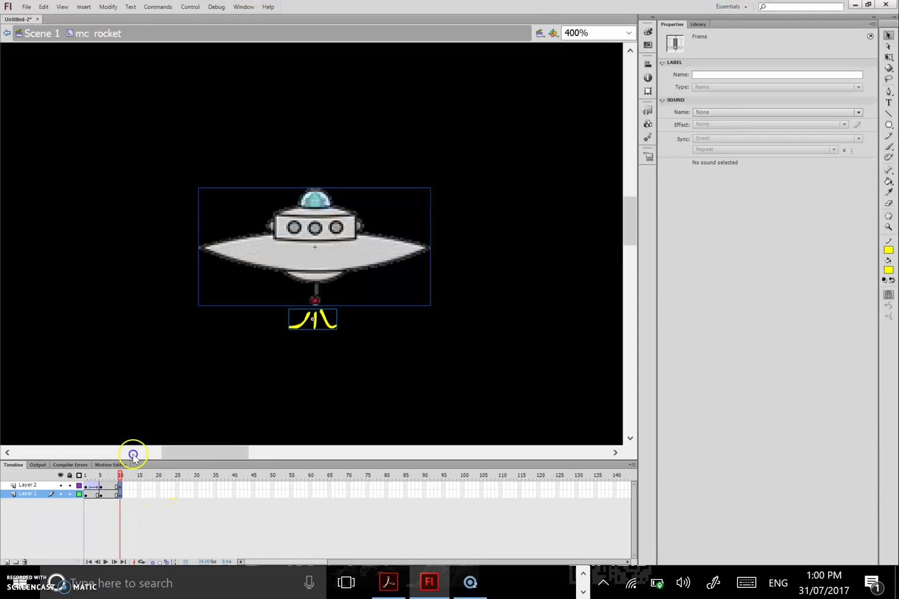
# Step: Set the g_lights rays at frame 10 to an Alpha color effect of 0%
pyautogui.click(119, 486)
pyautogui.click(324, 324)
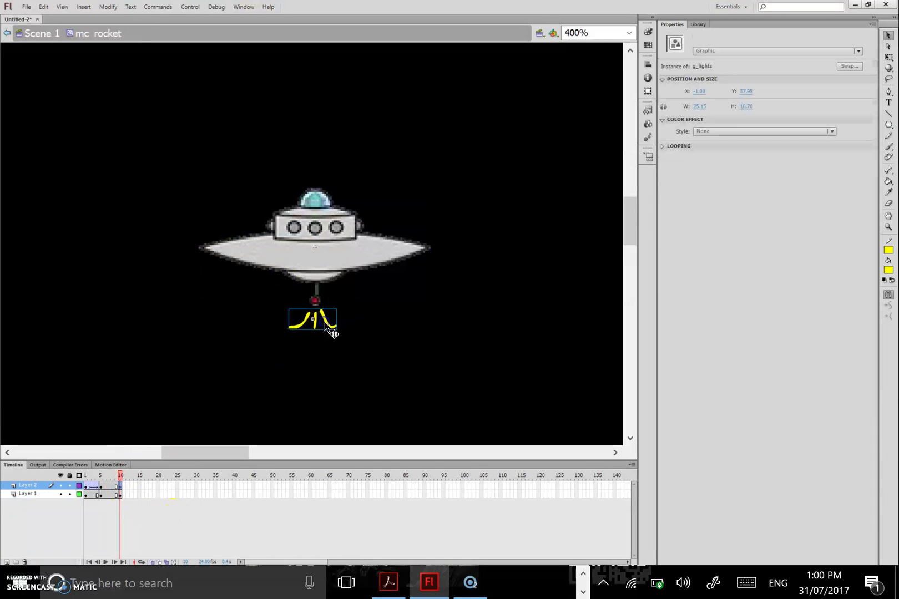
pyautogui.click(735, 121)
pyautogui.click(732, 128)
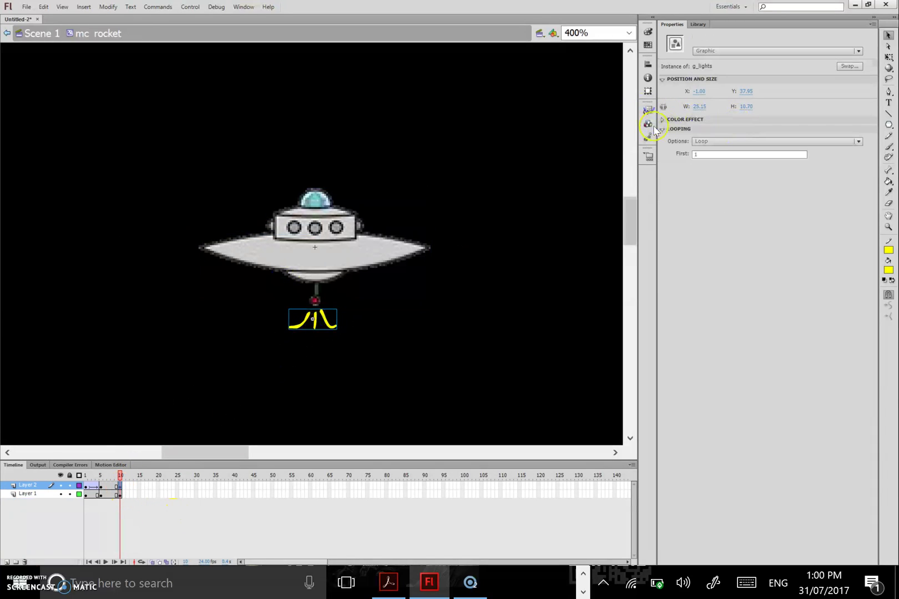
pyautogui.click(663, 120)
pyautogui.click(788, 131)
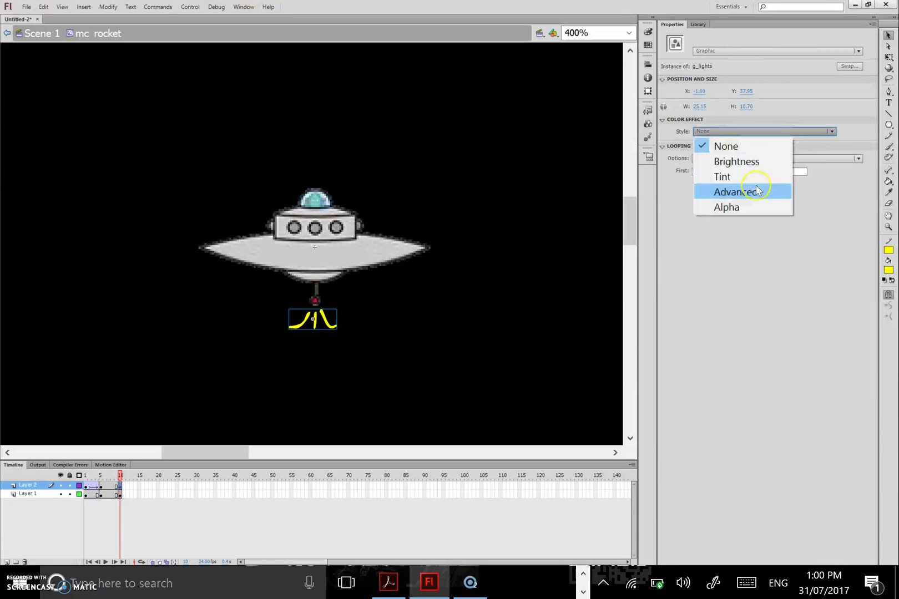
pyautogui.click(749, 205)
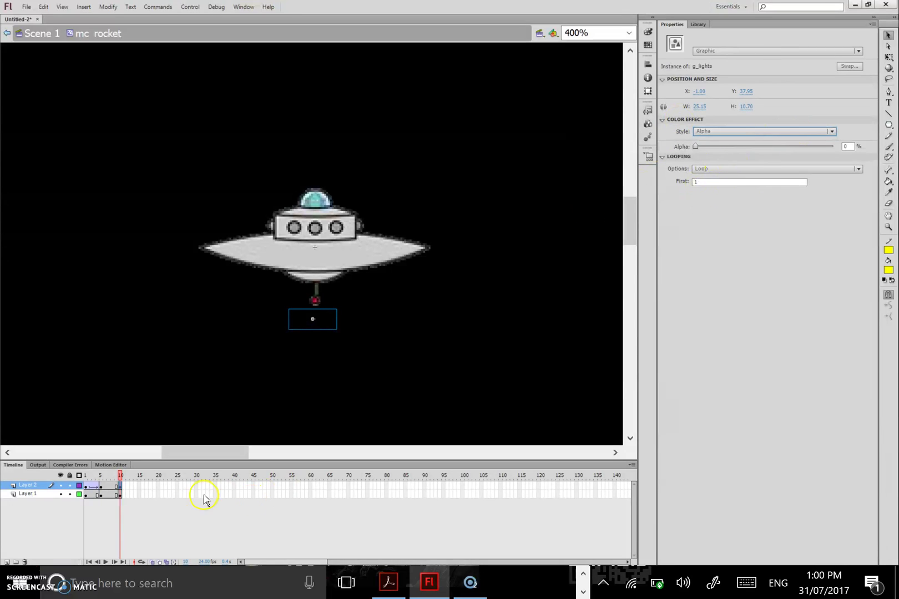
# Step: Create a classic tween on the lights layer between frames 5 and 10 and play the animation
pyautogui.rightClick(109, 486)
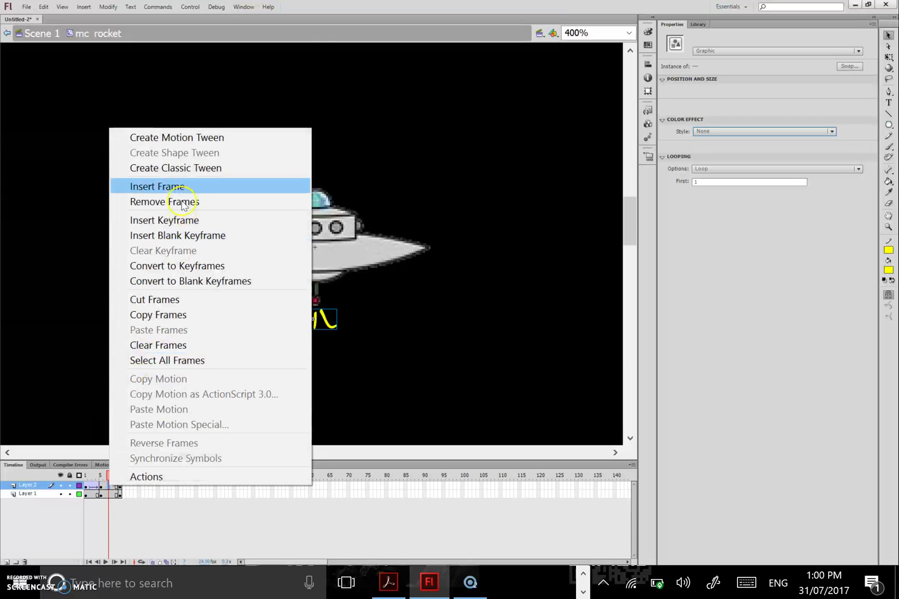
pyautogui.click(189, 167)
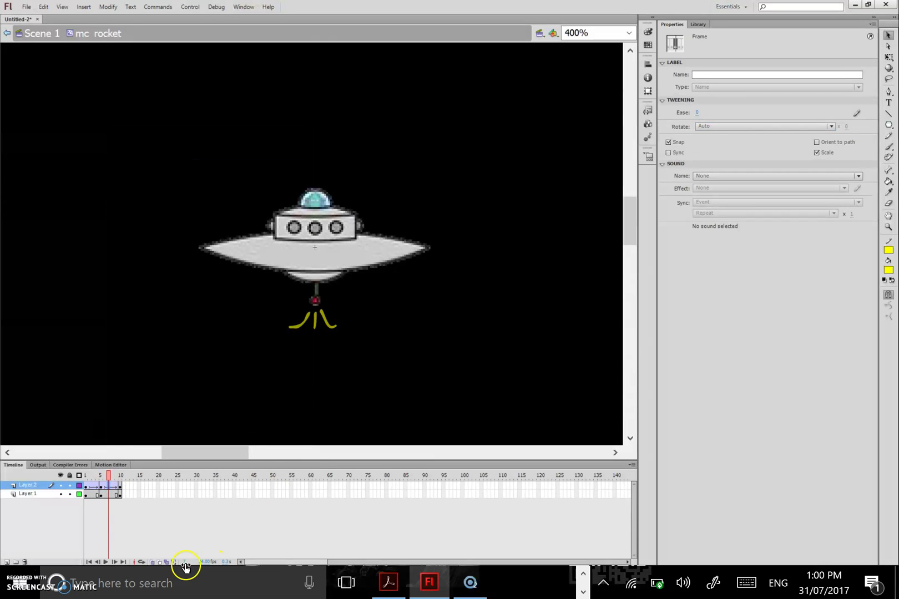
pyautogui.click(168, 545)
pyautogui.press('Return')
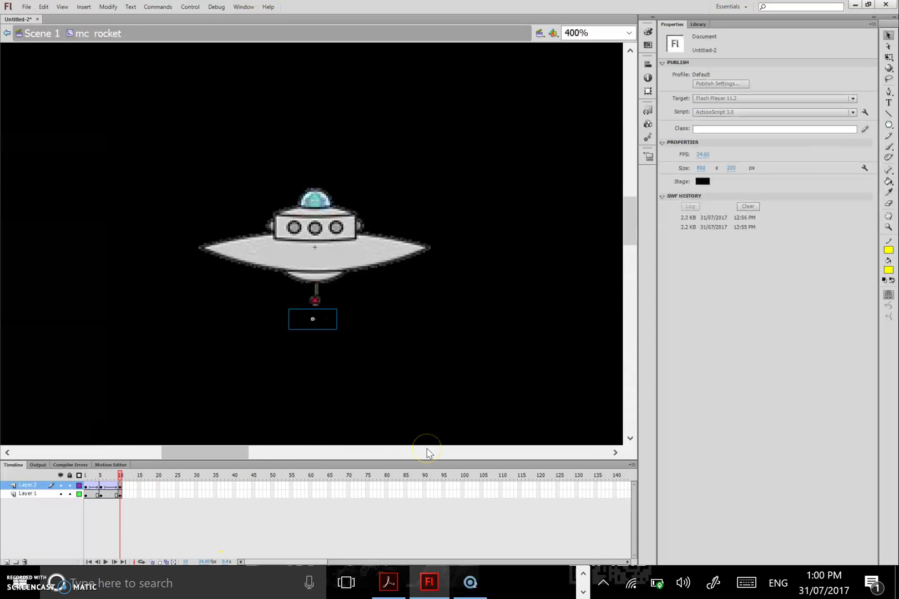
# Step: Return to Scene 1 and place mc_rocket near the banner's lower-right corner at frame 5 of the ROCKET layer
pyautogui.click(27, 34)
pyautogui.click(53, 491)
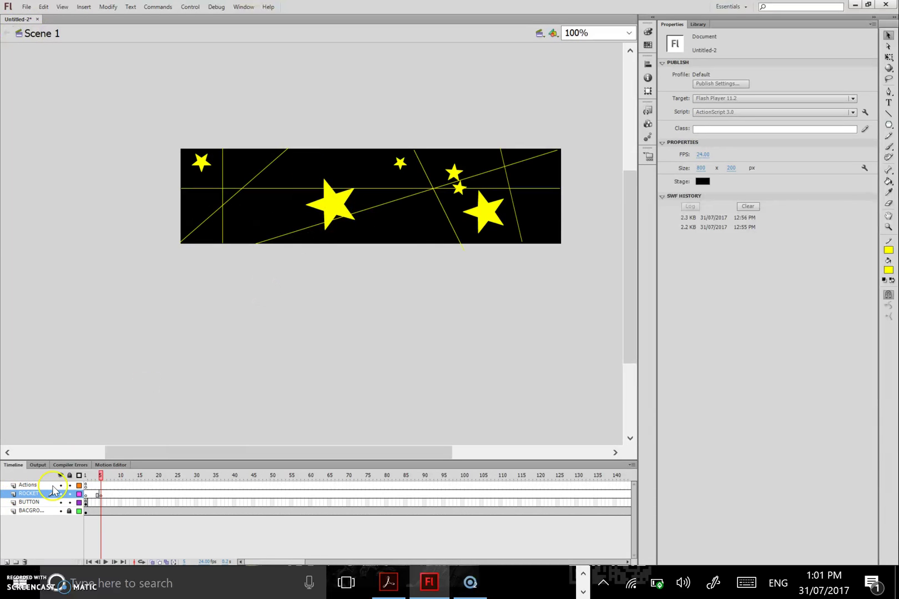
pyautogui.click(101, 494)
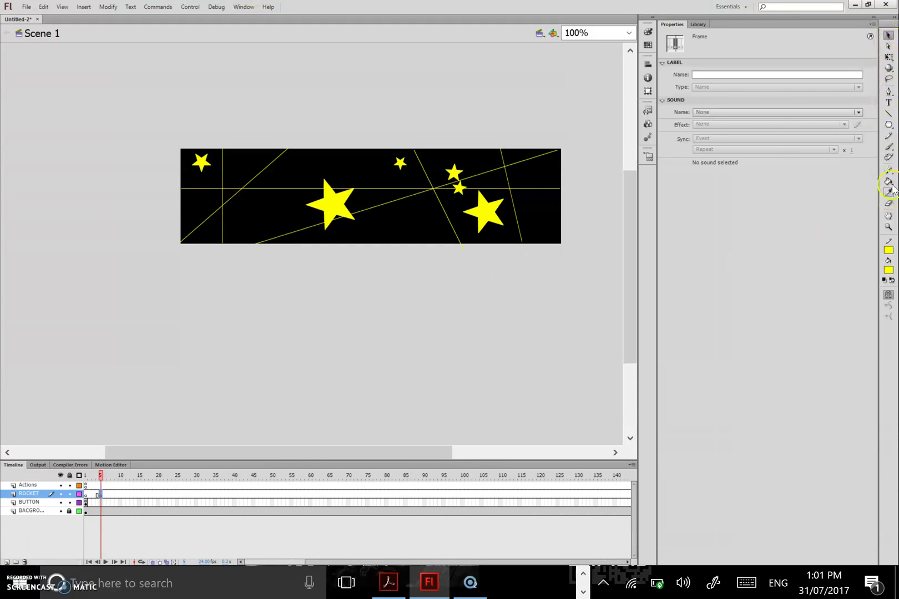
pyautogui.click(699, 24)
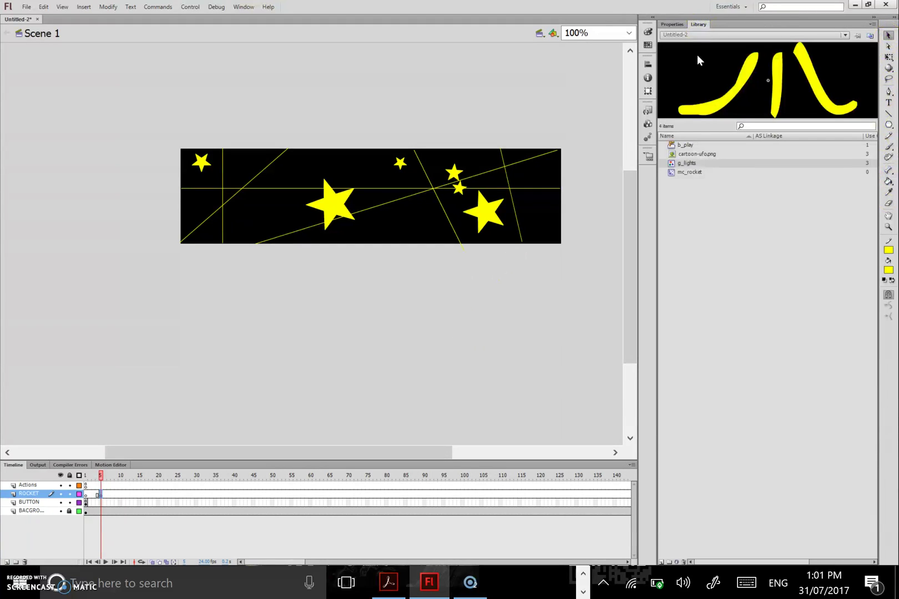
pyautogui.moveTo(687, 173); pyautogui.dragTo(533, 219)
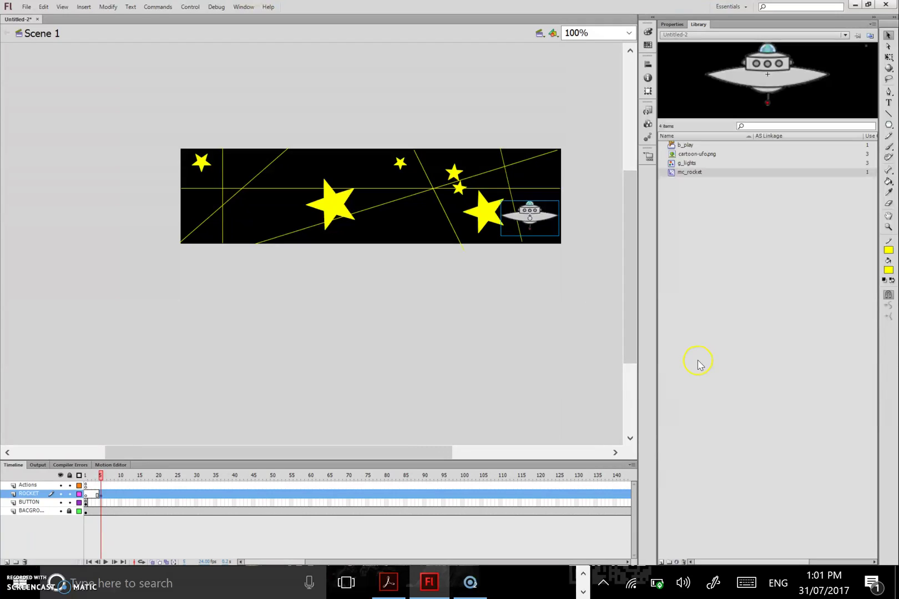
# Step: Test the movie in a maximised preview window, then close the preview
pyautogui.hotkey('ctrl', 'Return')
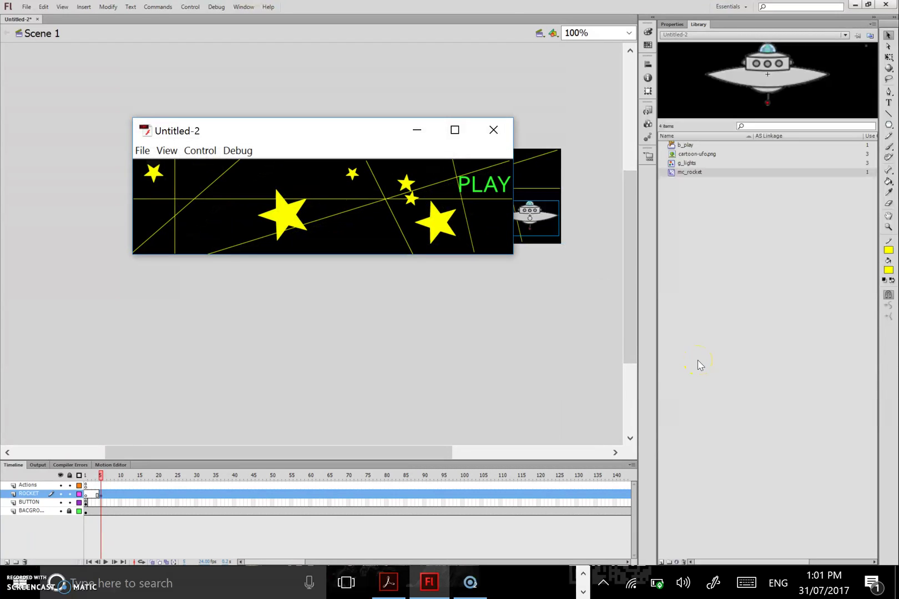
pyautogui.click(455, 129)
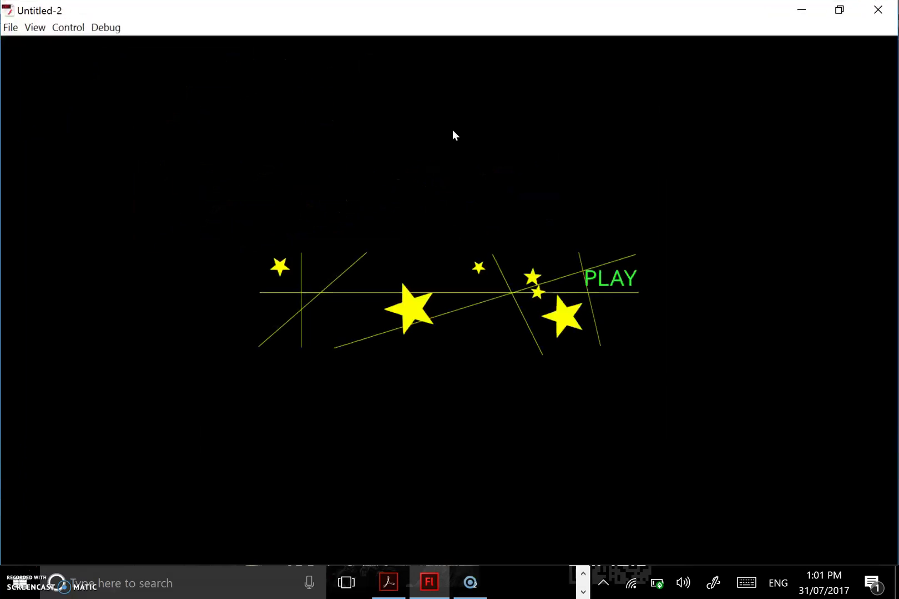
pyautogui.click(877, 10)
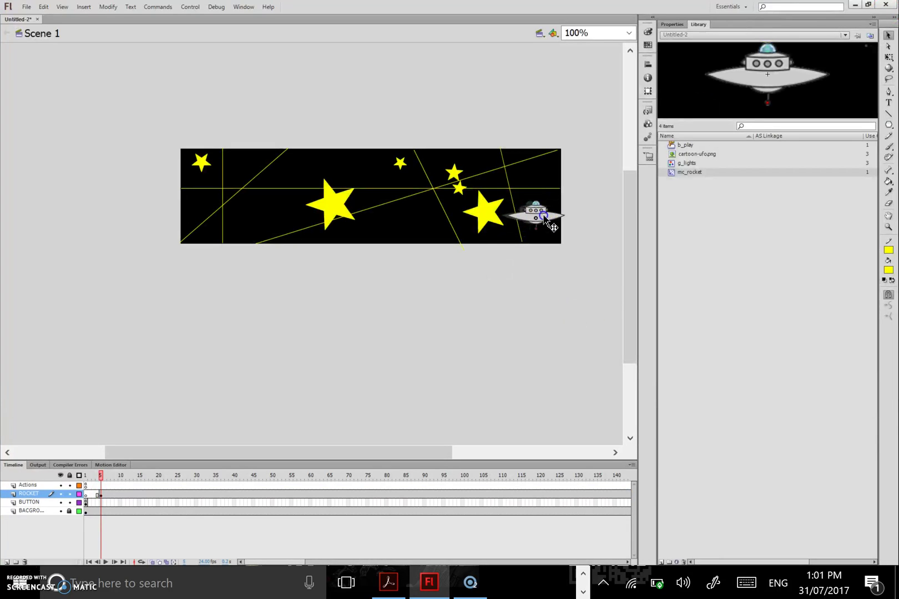
# Step: Motion-tween the UFO from just outside the banner's lower-right corner at frame 5 to above the large right-hand star at frame 42
pyautogui.moveTo(544, 217); pyautogui.dragTo(570, 256)
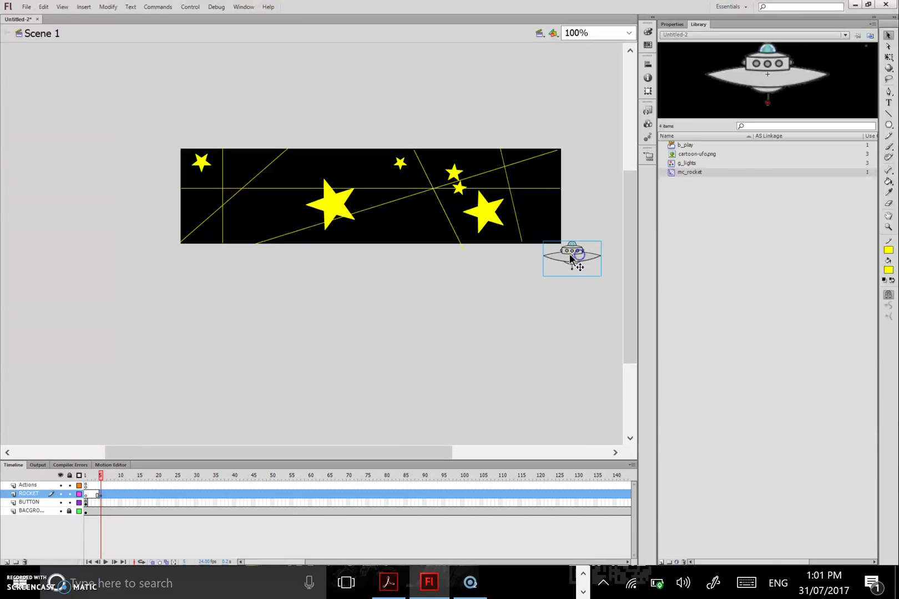
pyautogui.rightClick(574, 254)
pyautogui.click(604, 83)
pyautogui.click(242, 491)
pyautogui.moveTo(594, 265); pyautogui.dragTo(506, 182)
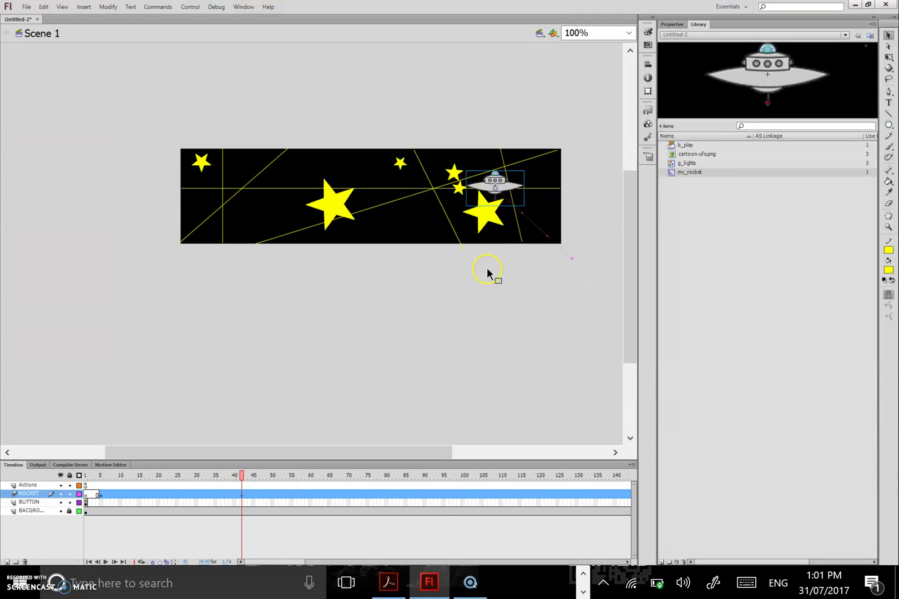
# Step: Place the UFO at the banner's lower middle at frame 82 and straight above at the upper edge at frame 122
pyautogui.click(395, 493)
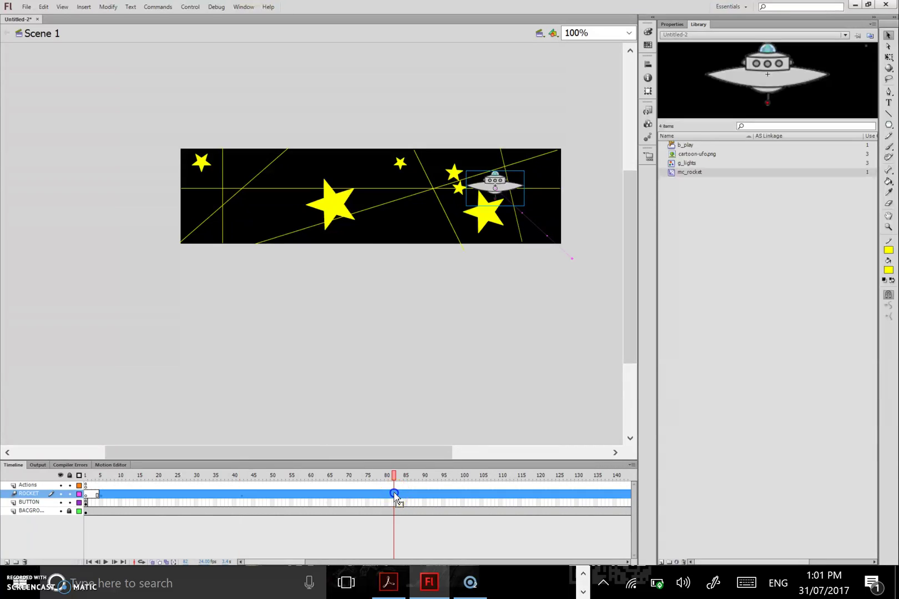
pyautogui.moveTo(494, 184); pyautogui.dragTo(401, 237)
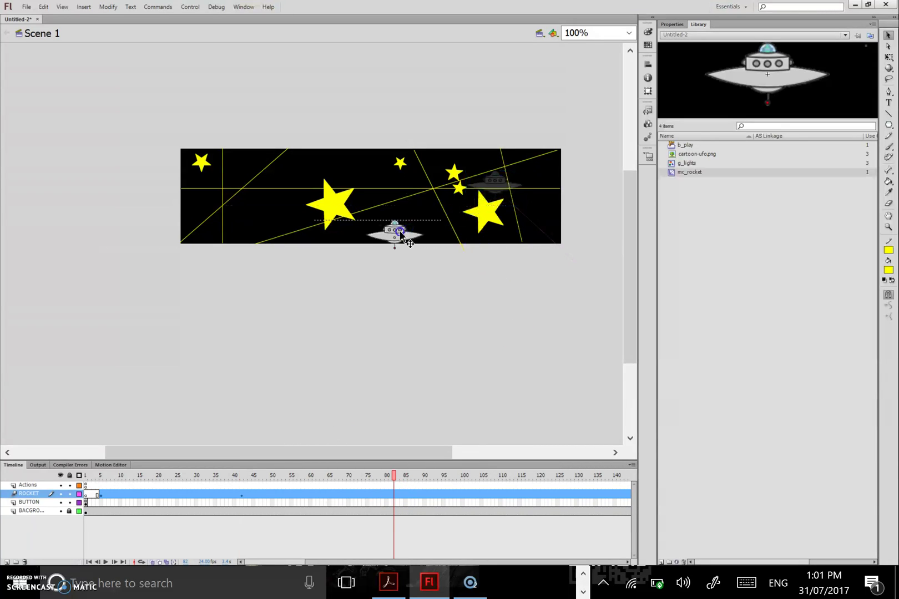
pyautogui.click(546, 495)
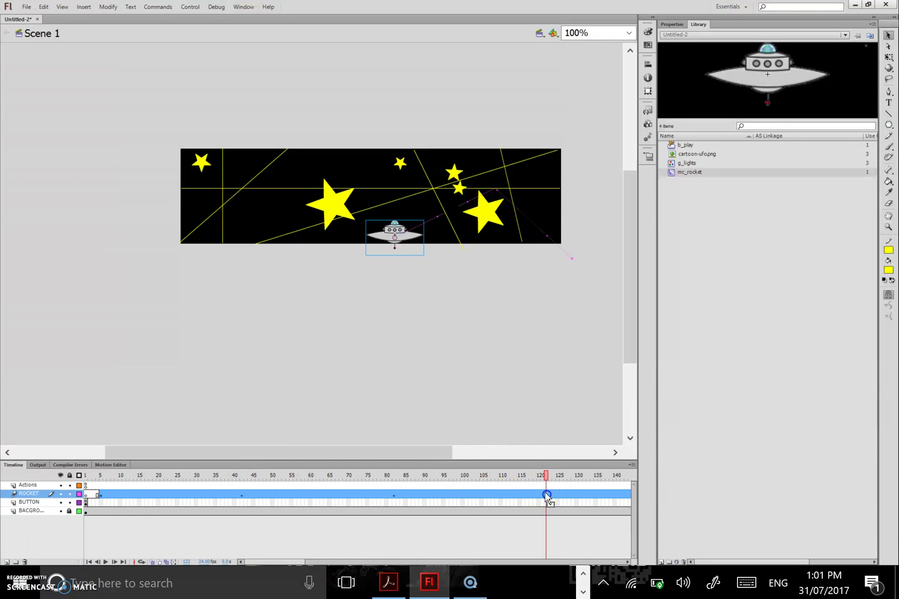
pyautogui.moveTo(399, 244); pyautogui.dragTo(394, 158)
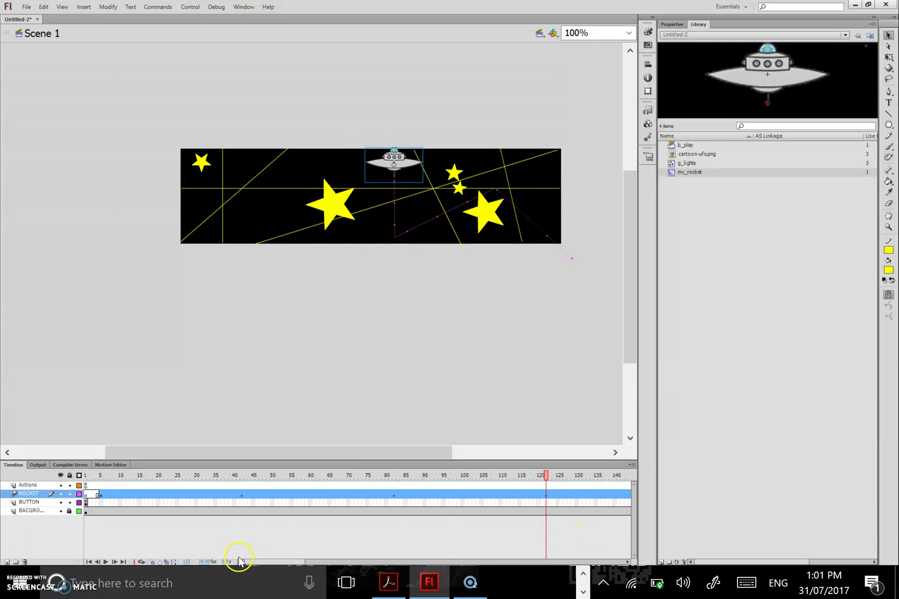
# Step: At frame 164 of the ROCKET layer, move the UFO just left of the large left-hand star and enlarge it with Free Transform
pyautogui.moveTo(262, 562); pyautogui.dragTo(307, 566)
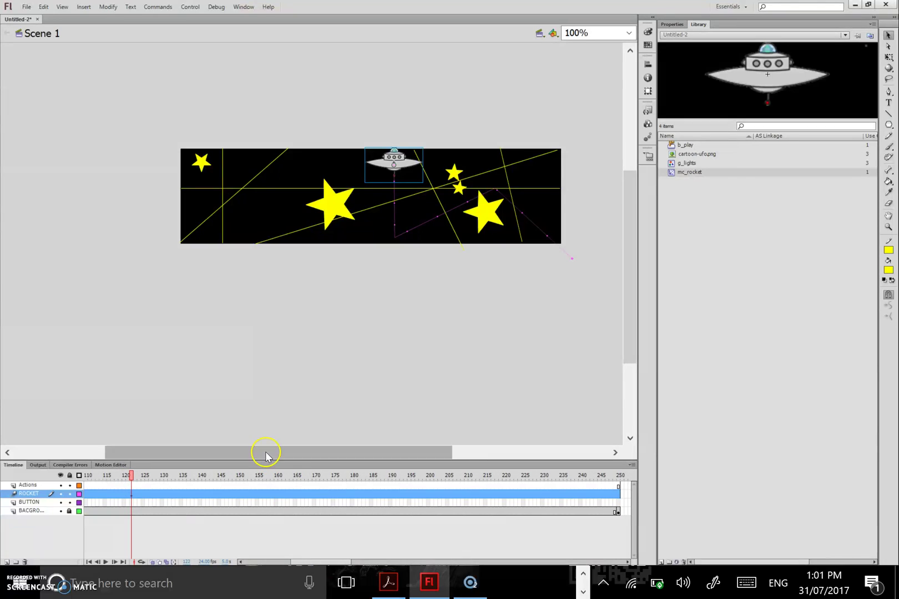
pyautogui.click(294, 499)
pyautogui.click(378, 185)
pyautogui.moveTo(395, 160); pyautogui.dragTo(306, 201)
pyautogui.click(888, 57)
pyautogui.moveTo(315, 196); pyautogui.dragTo(333, 183)
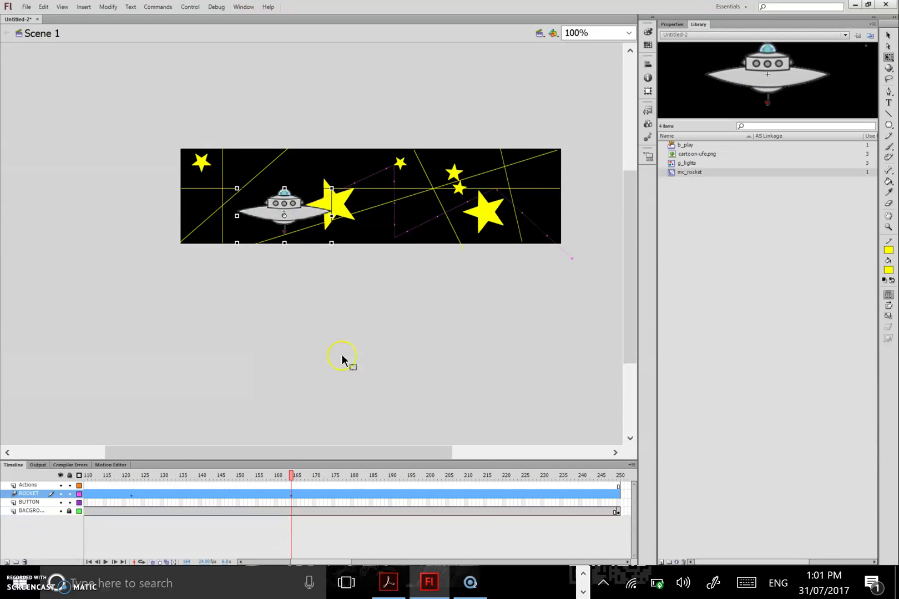
# Step: At frame 216, move the UFO onto the small star in the banner's upper-left corner and shrink it
pyautogui.click(488, 493)
pyautogui.moveTo(280, 213); pyautogui.dragTo(227, 155)
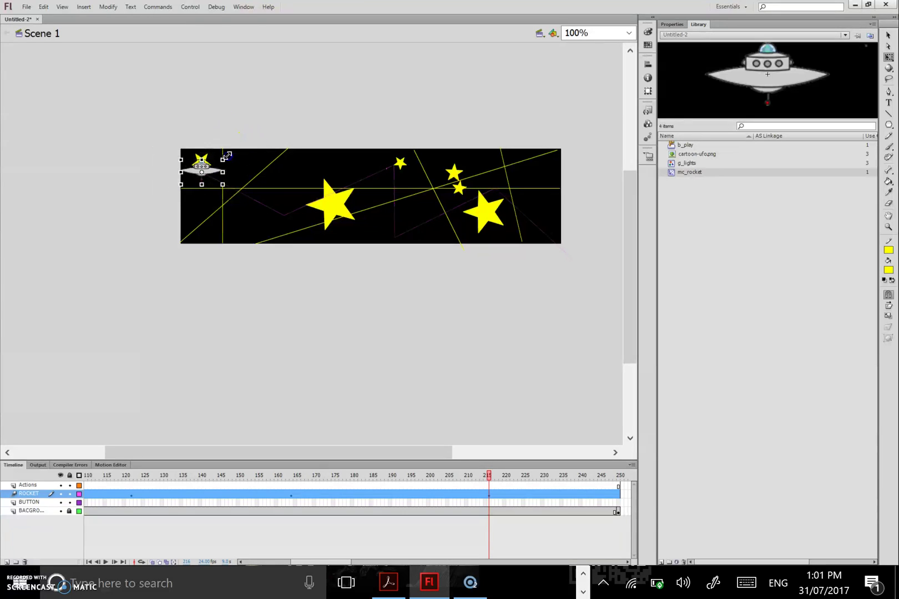
pyautogui.click(242, 137)
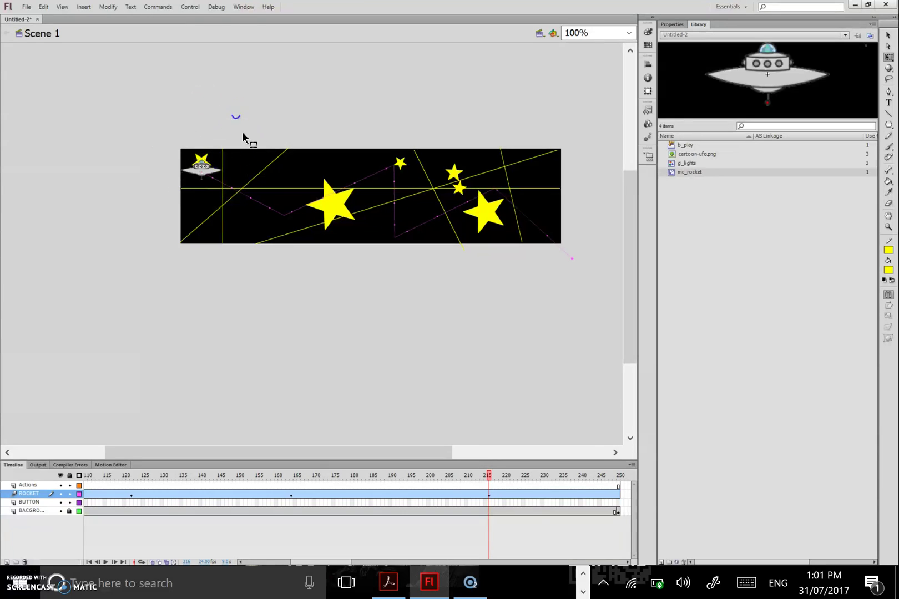
# Step: At frame 250, move the UFO straight up out of the banner above its upper-left corner
pyautogui.click(617, 494)
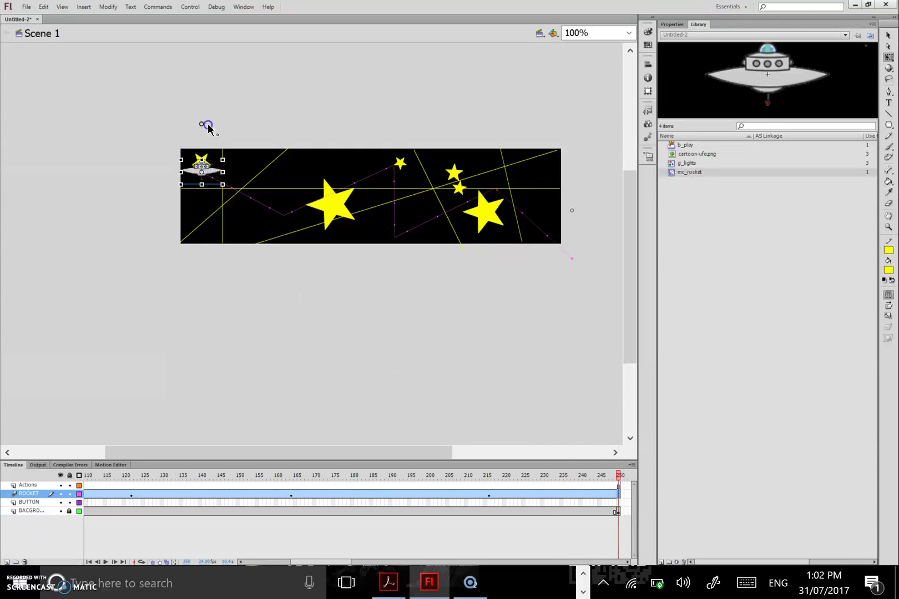
pyautogui.click(212, 174)
pyautogui.moveTo(212, 176); pyautogui.dragTo(212, 125)
pyautogui.click(285, 161)
# Step: Test the movie, start the UFO flight with the PLAY button, and close the preview
pyautogui.hotkey('ctrl', 'Return')
pyautogui.click(354, 69)
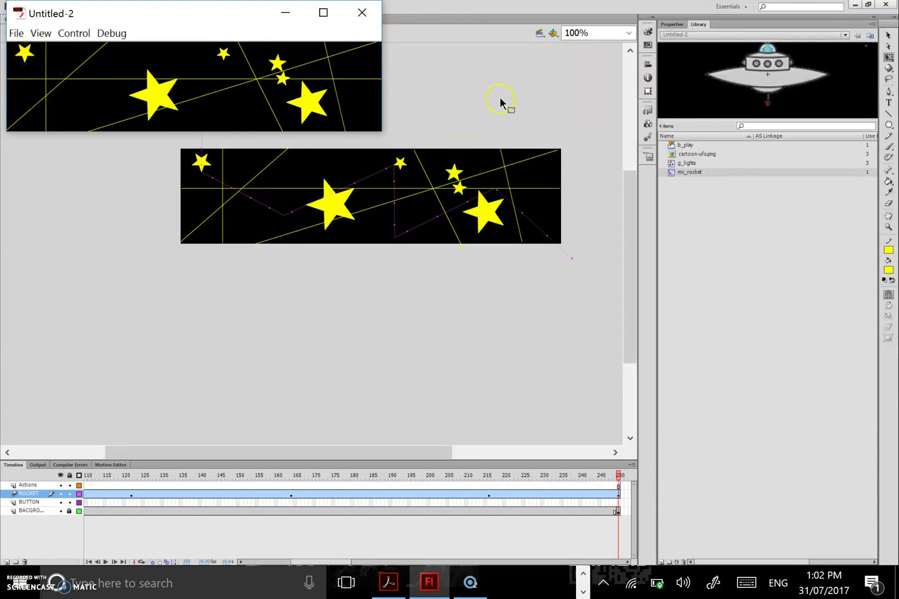
pyautogui.click(361, 12)
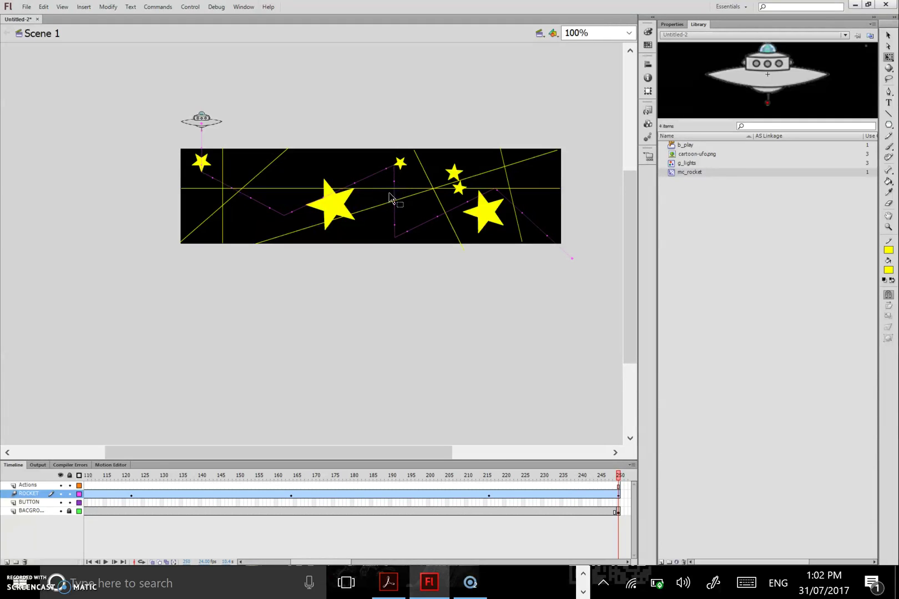
# Step: Select the UFO at frame 5 of the ROCKET layer and open the Click to Go to Web Page code snippet
pyautogui.click(478, 191)
pyautogui.click(285, 430)
pyautogui.moveTo(312, 565); pyautogui.dragTo(264, 571)
pyautogui.click(95, 506)
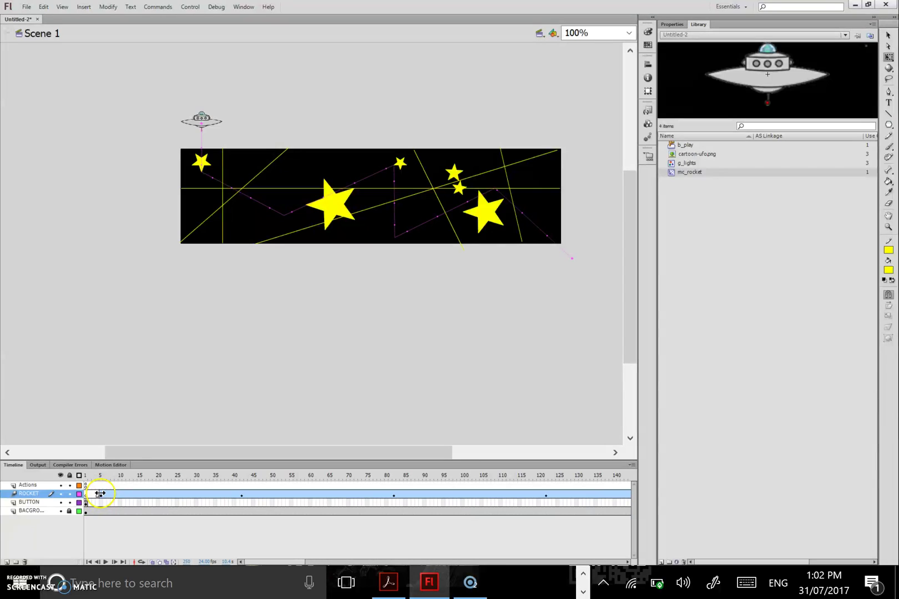
pyautogui.click(100, 494)
pyautogui.click(577, 257)
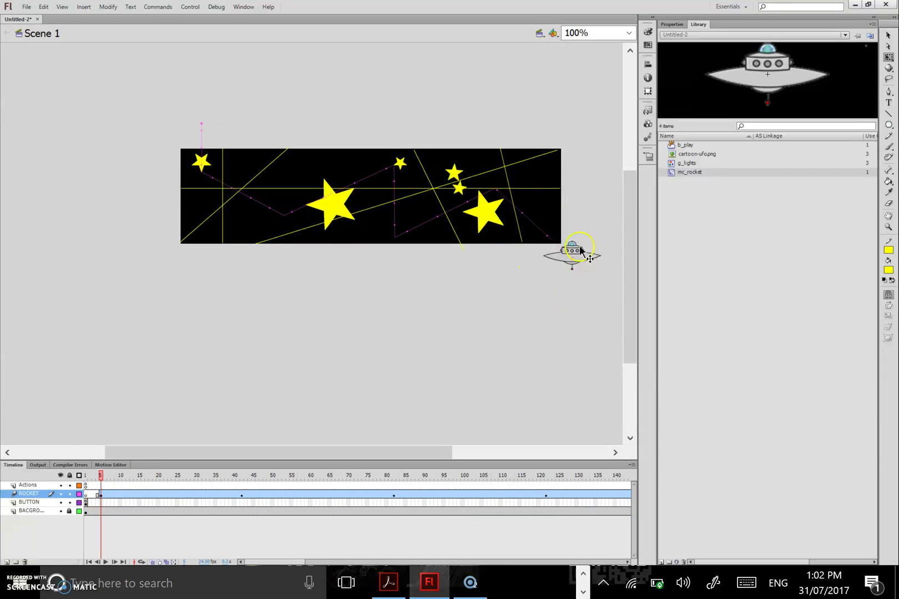
pyautogui.click(648, 111)
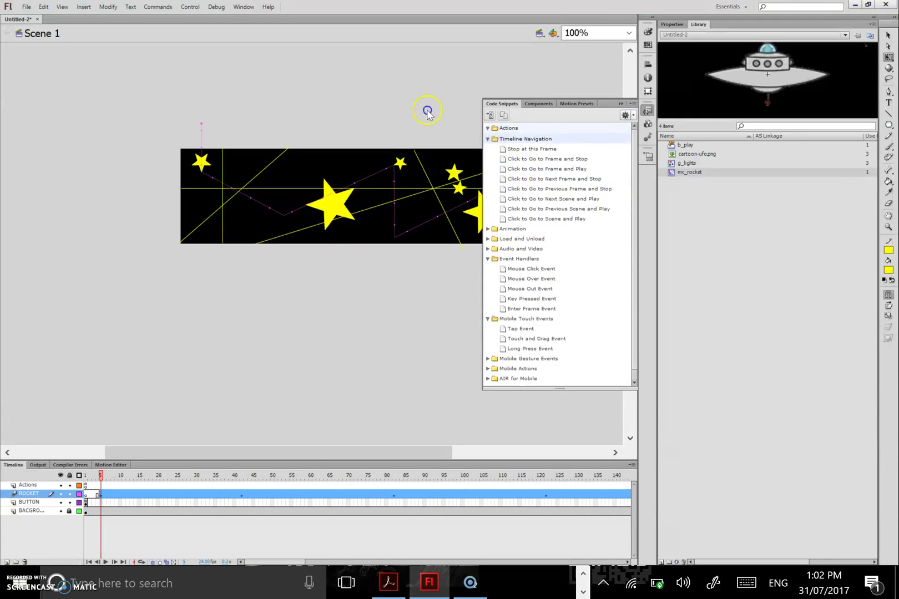
pyautogui.click(487, 128)
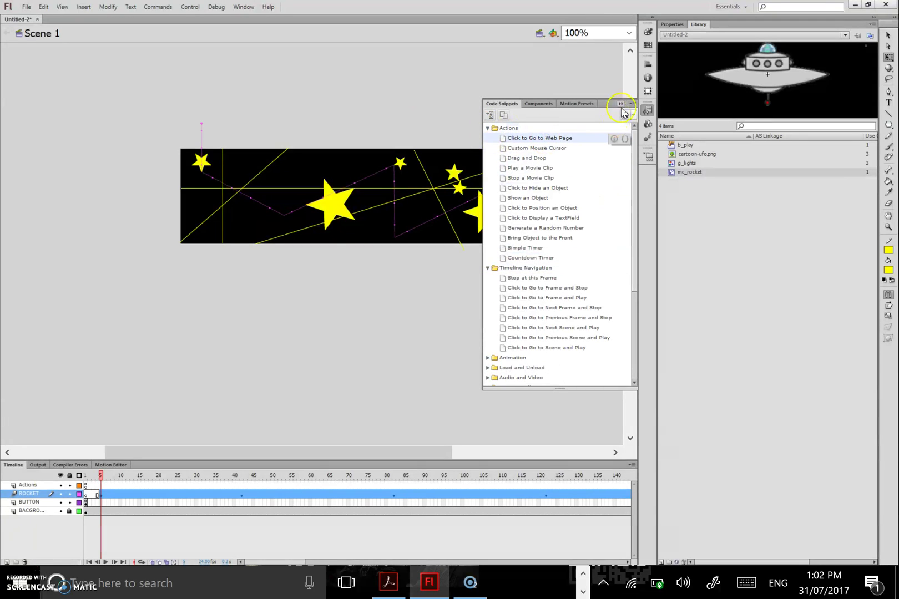
pyautogui.click(625, 139)
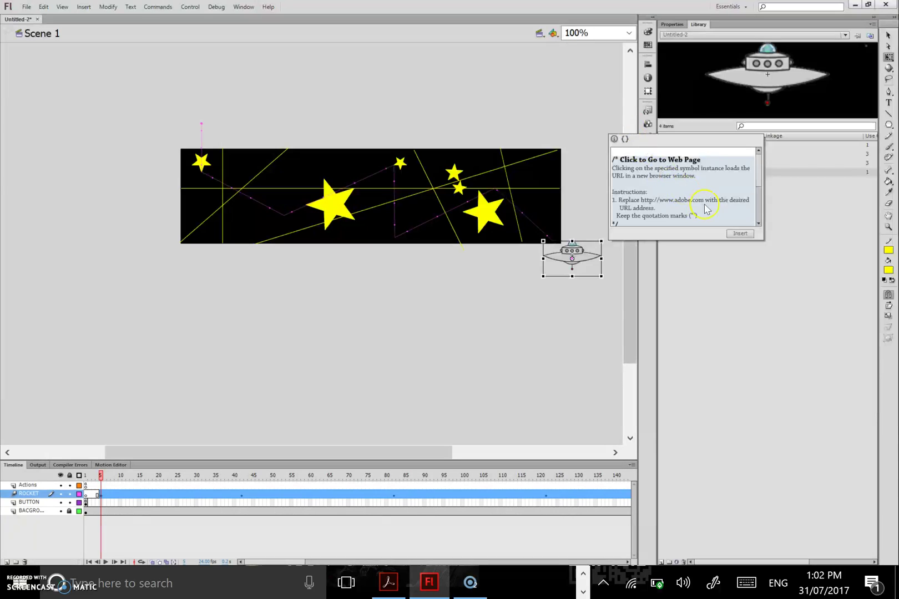
# Step: Link the snippet to the UFO, accept the suggested instance name movieClip_2, and insert the code
pyautogui.moveTo(758, 180); pyautogui.dragTo(758, 201)
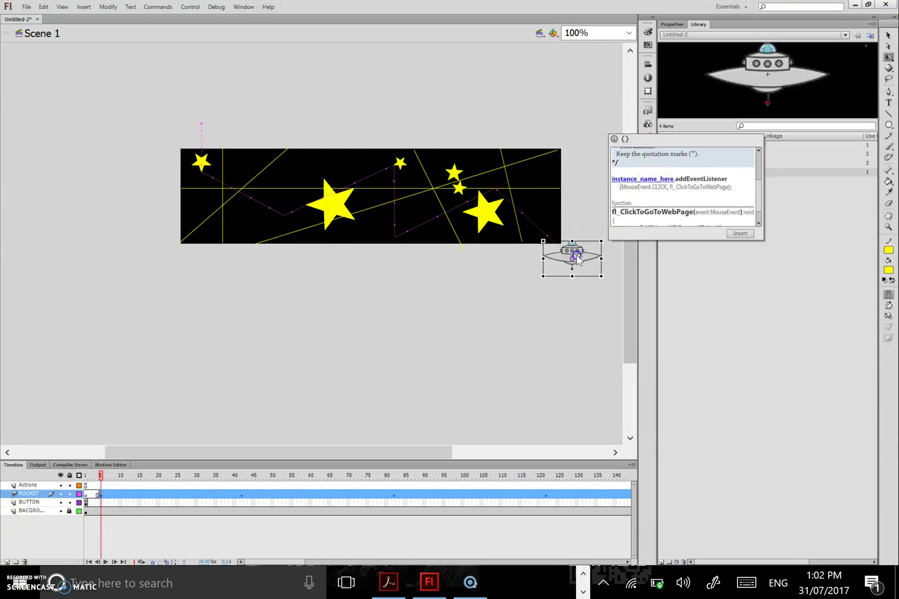
pyautogui.click(640, 182)
pyautogui.moveTo(589, 255)
pyautogui.mouseDown()
pyautogui.moveTo(574, 256)
pyautogui.moveTo(587, 265)
pyautogui.mouseUp()
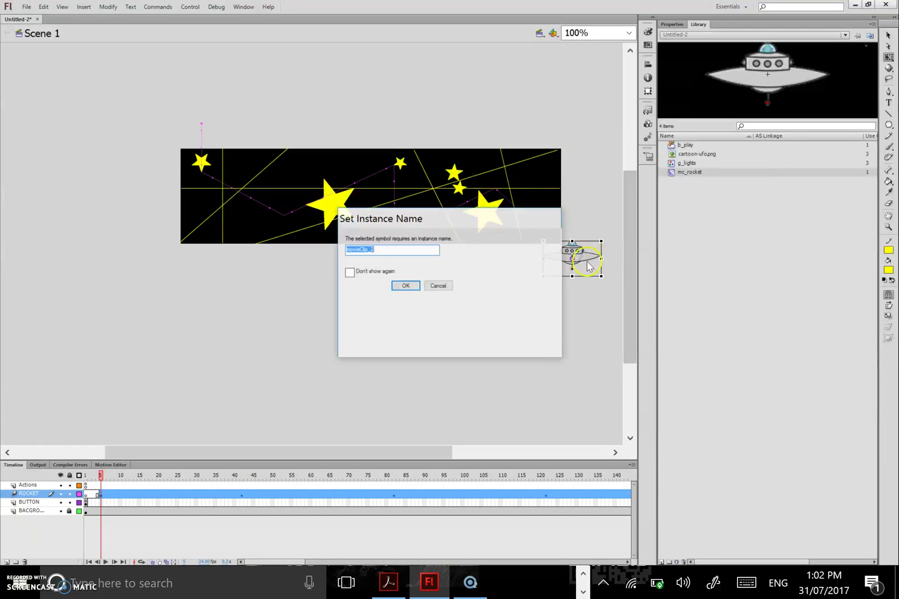
pyautogui.click(407, 285)
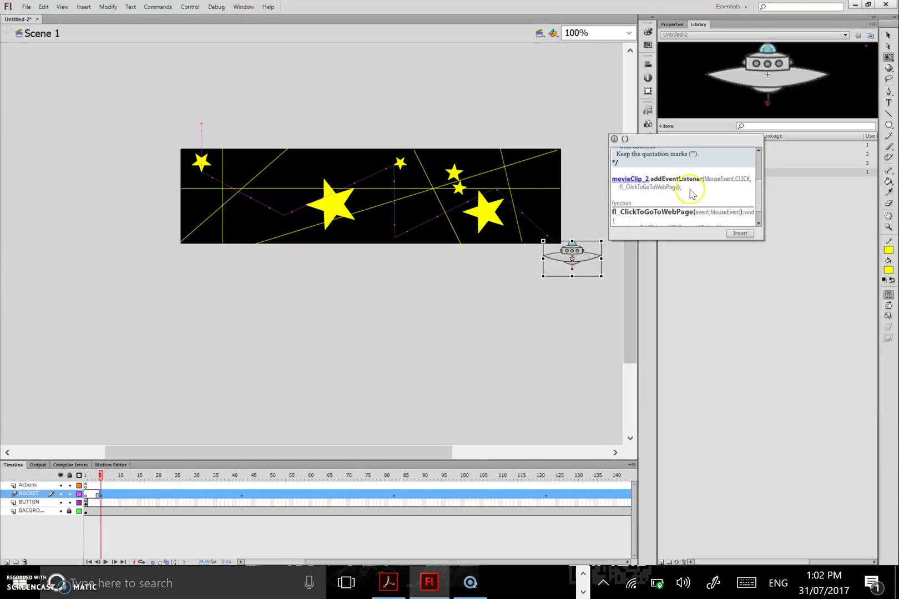
pyautogui.scroll(-2, 760, 192)
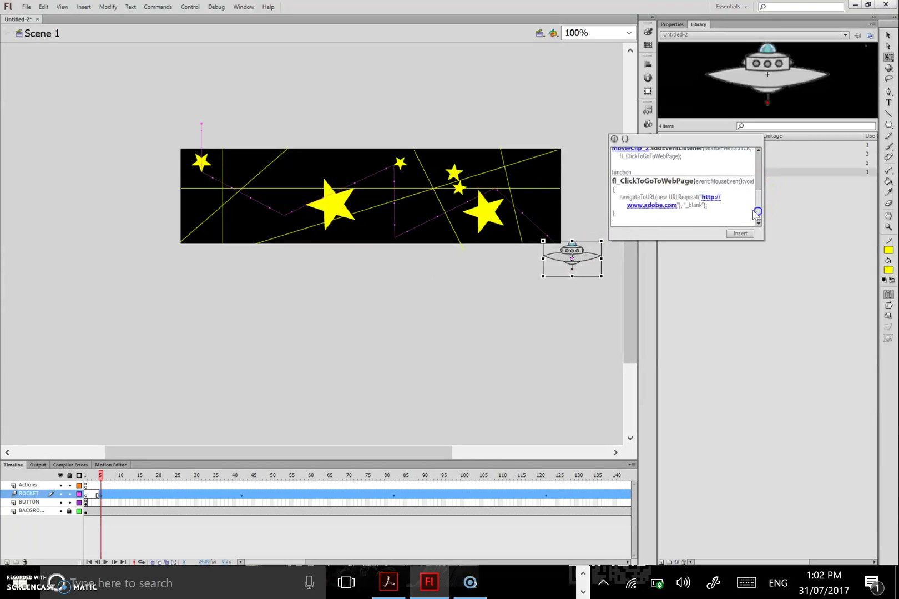
pyautogui.click(740, 233)
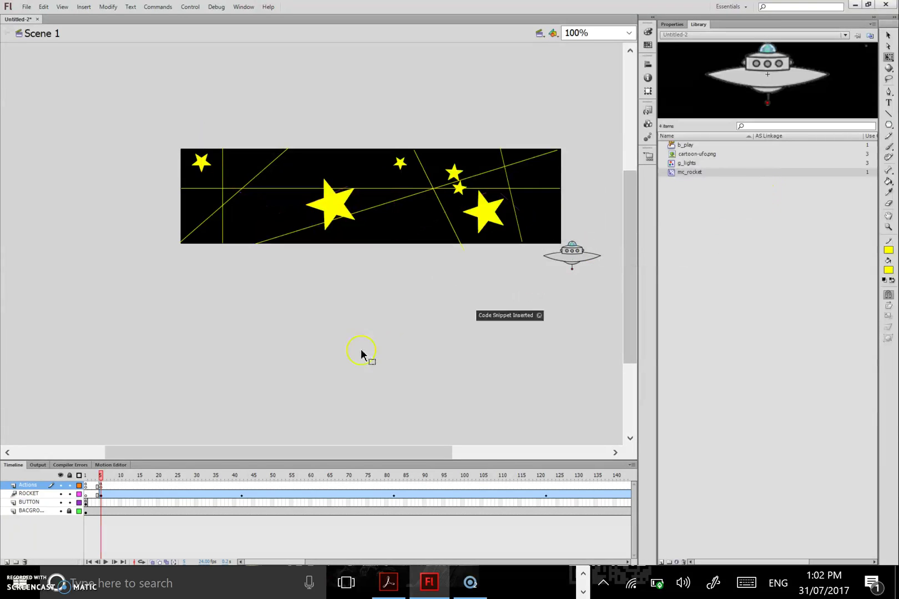
# Step: View the frame 5 script, test the UFO's web link in the playing movie, and close the browser and preview
pyautogui.click(243, 7)
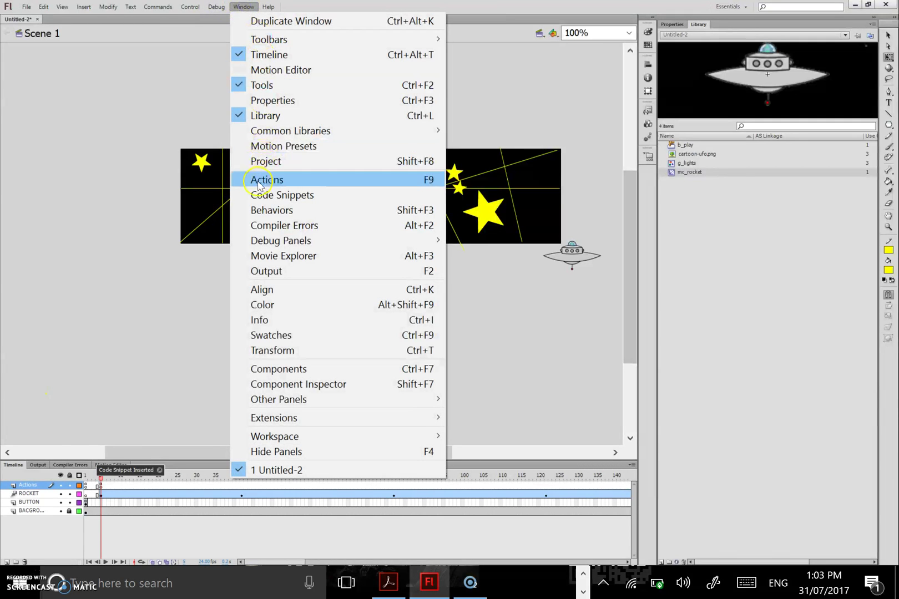
pyautogui.click(258, 183)
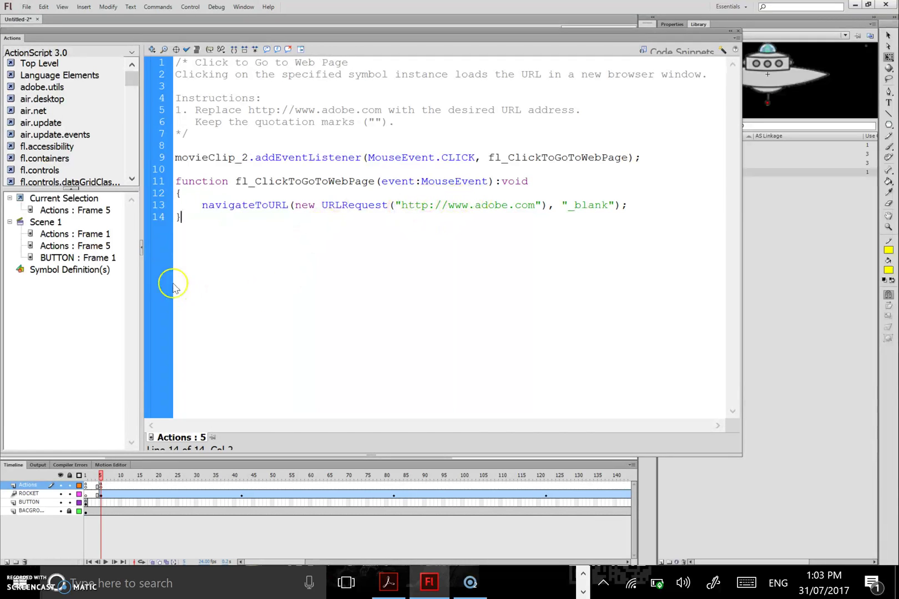
pyautogui.hotkey('ctrl', 'Return')
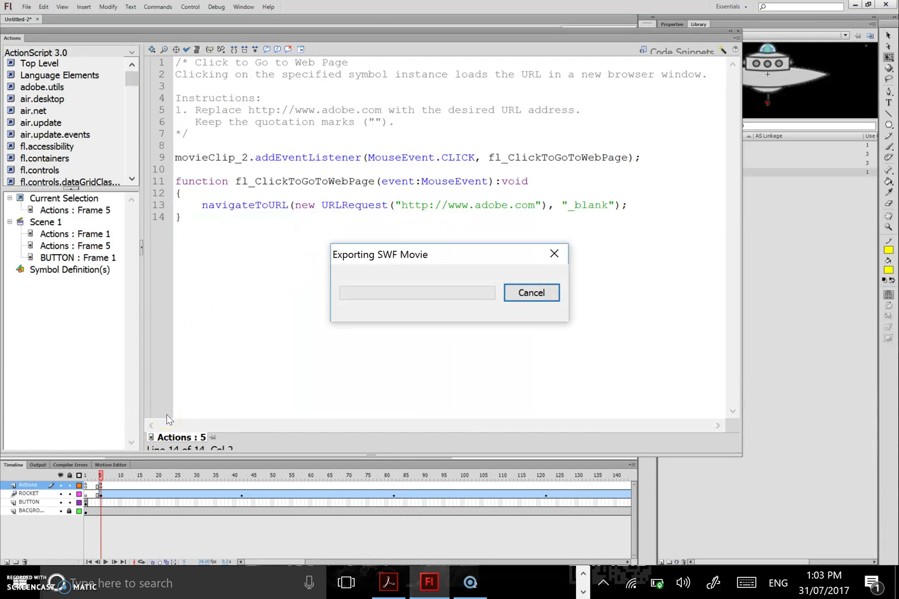
pyautogui.click(349, 81)
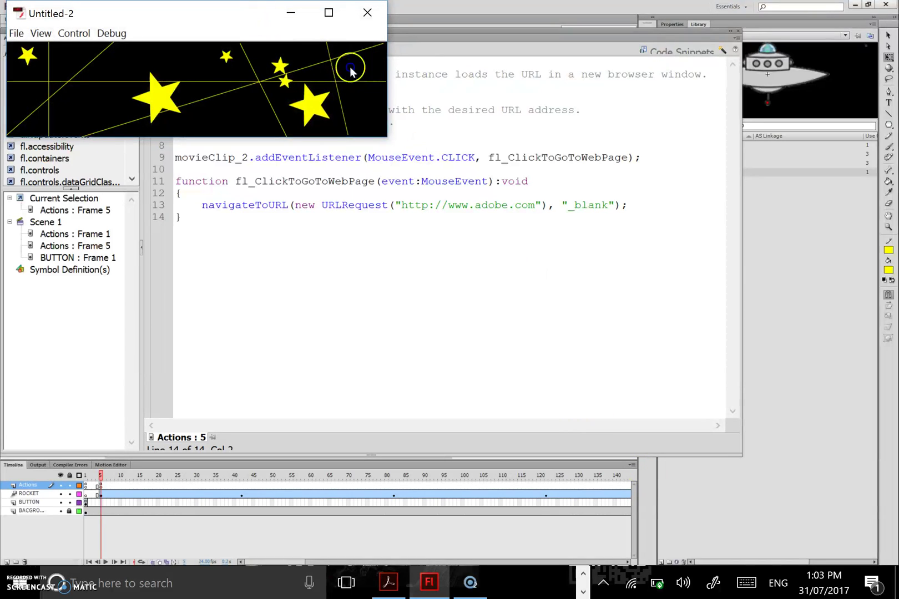
pyautogui.click(325, 94)
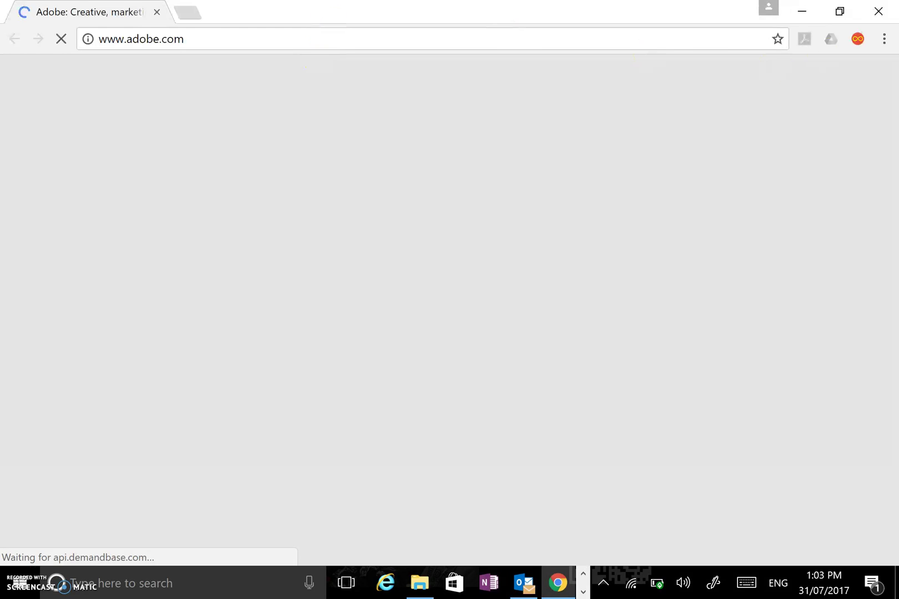
pyautogui.hotkey('alt', 'F4')
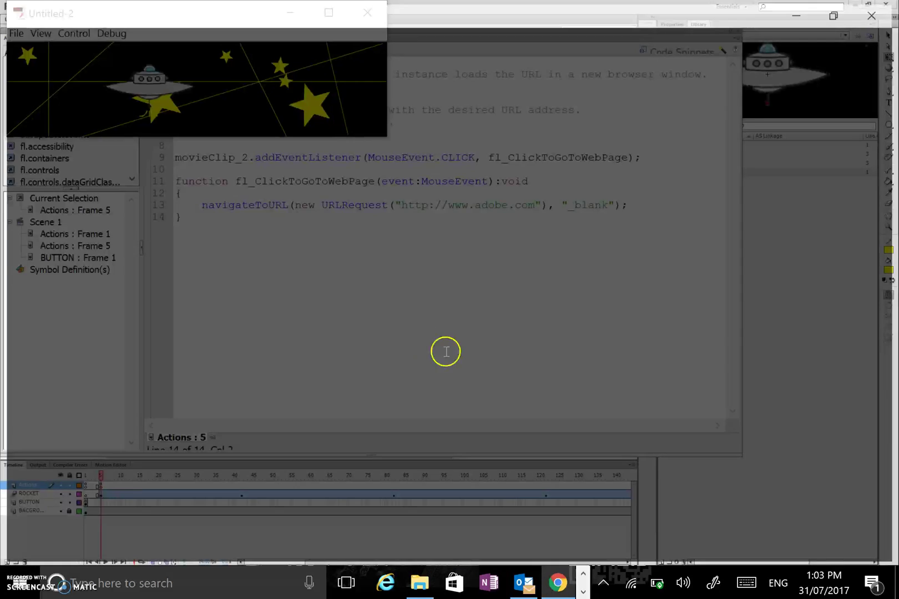
pyautogui.click(362, 13)
pyautogui.click(408, 252)
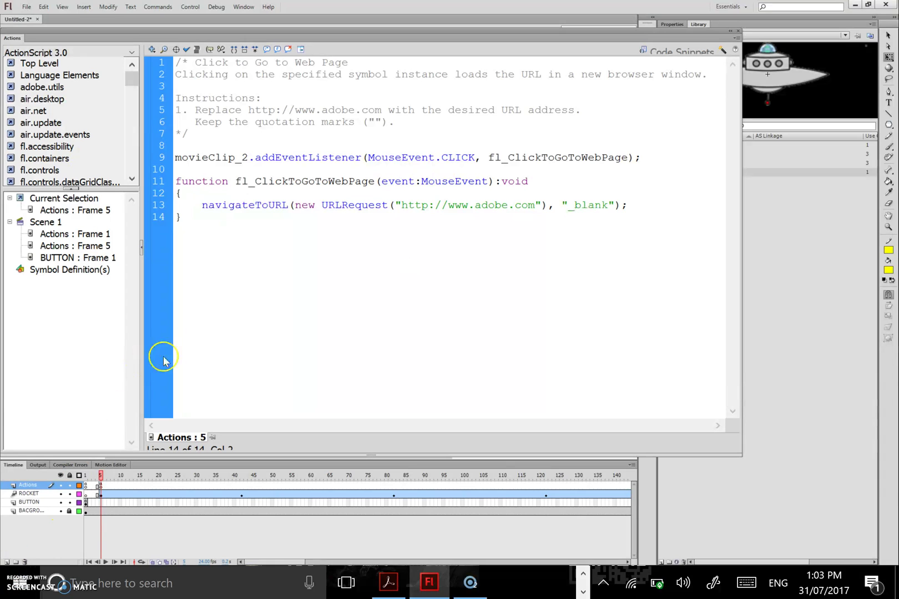
# Step: Add a layer above ROCKET, close the script editor, and name the layer CUSTOM
pyautogui.click(30, 498)
pyautogui.click(7, 562)
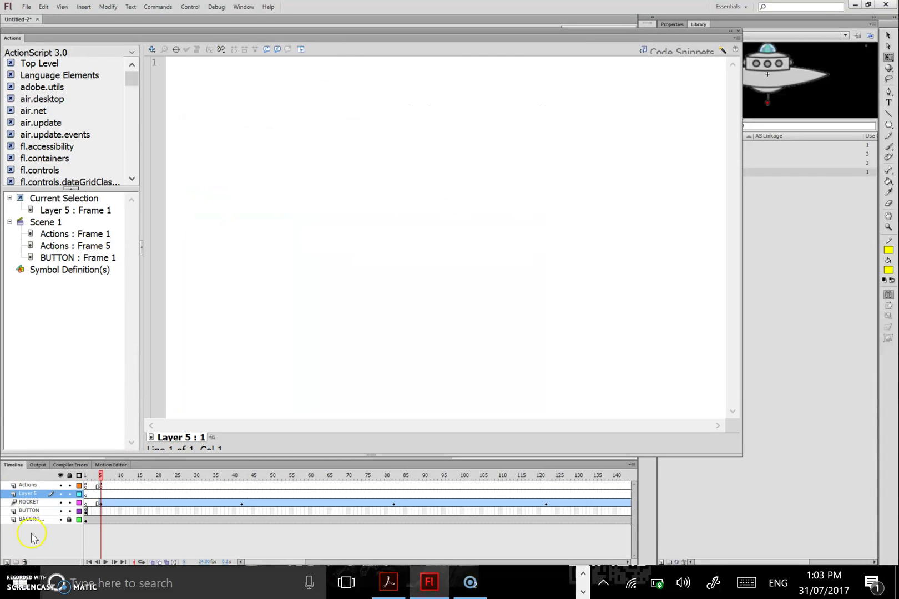
pyautogui.click(738, 31)
pyautogui.doubleClick(27, 493)
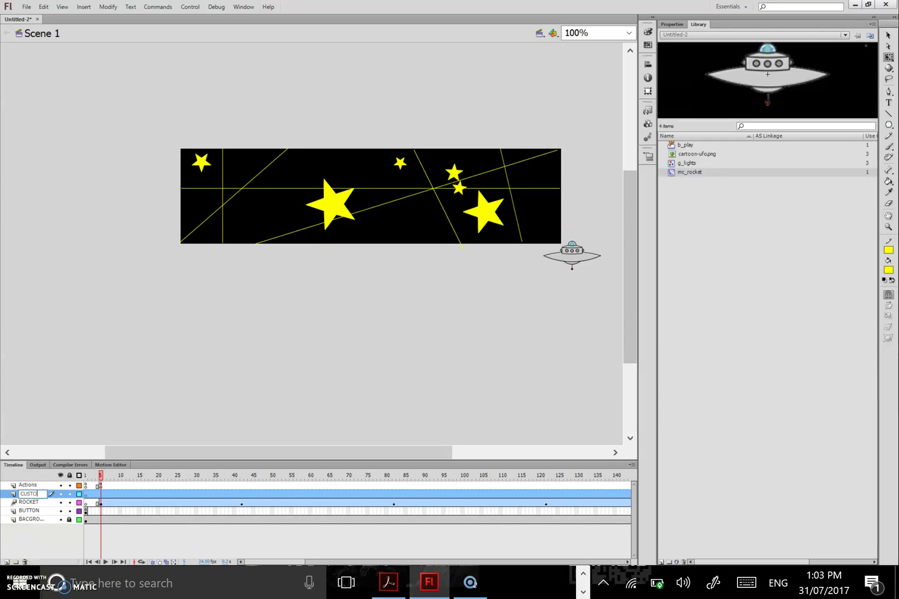
# Step: Insert a keyframe at frame 5 of the CUSTOM layer
pyautogui.click(104, 524)
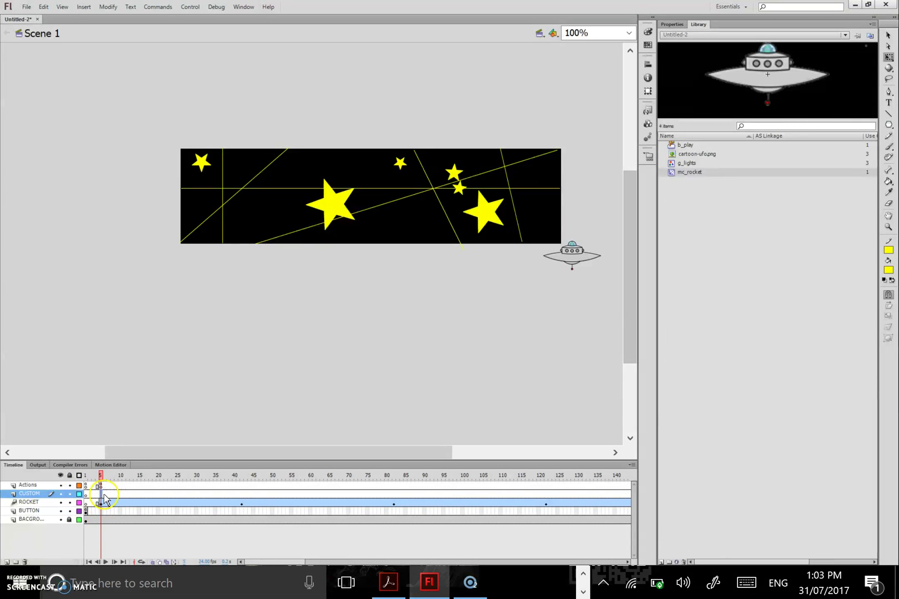
pyautogui.rightClick(104, 497)
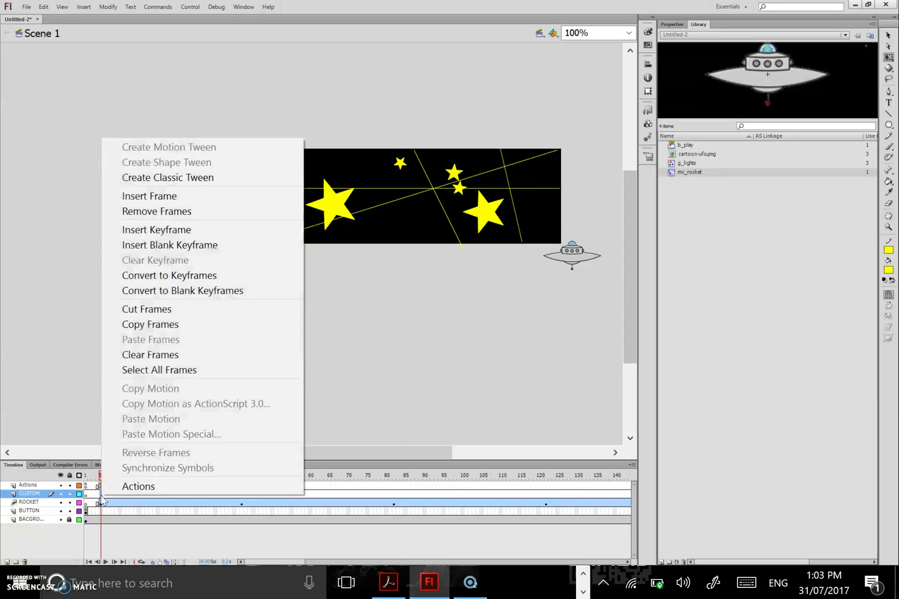
pyautogui.click(165, 235)
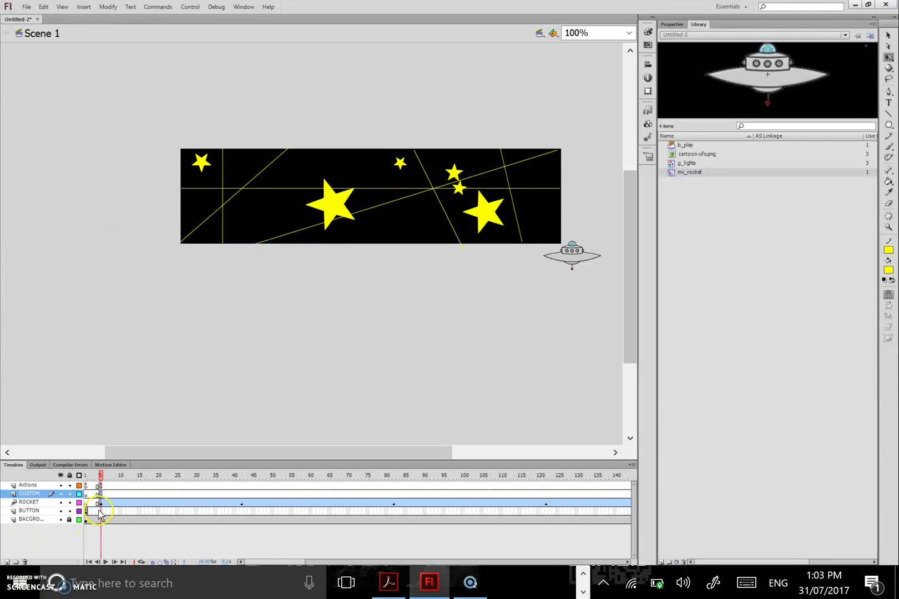
# Step: Insert a keyframe at frame 250 of the CUSTOM layer
pyautogui.moveTo(279, 562); pyautogui.dragTo(358, 564)
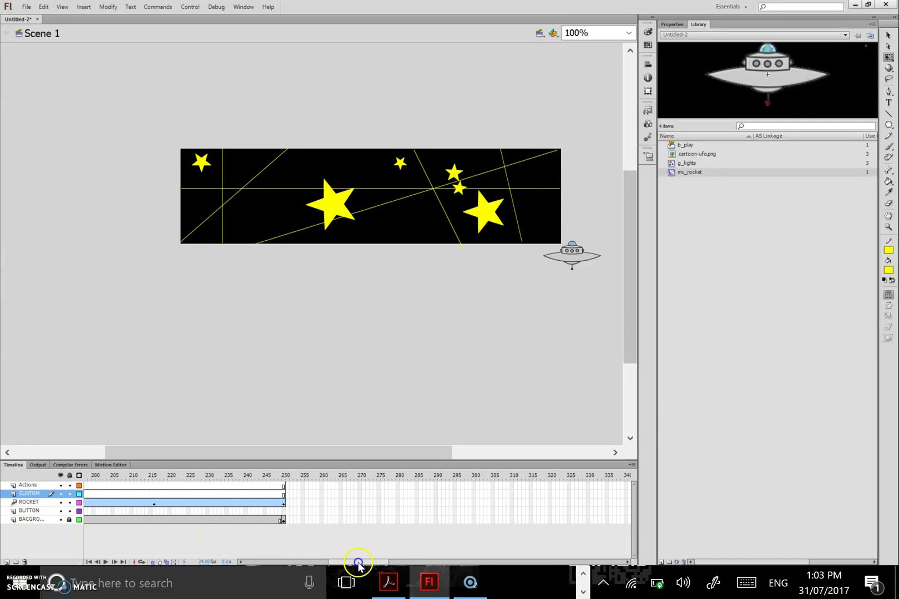
pyautogui.click(283, 493)
pyautogui.rightClick(284, 495)
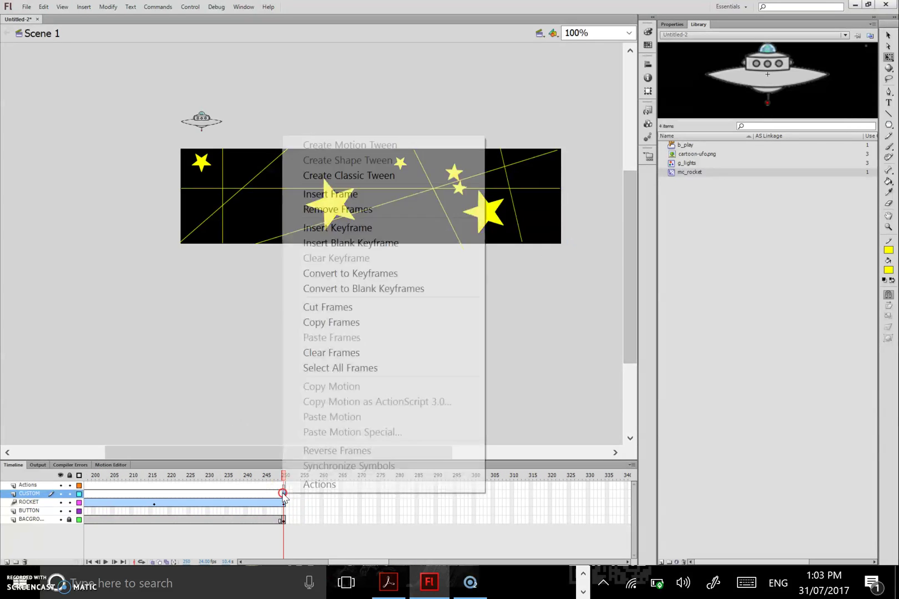
pyautogui.click(319, 228)
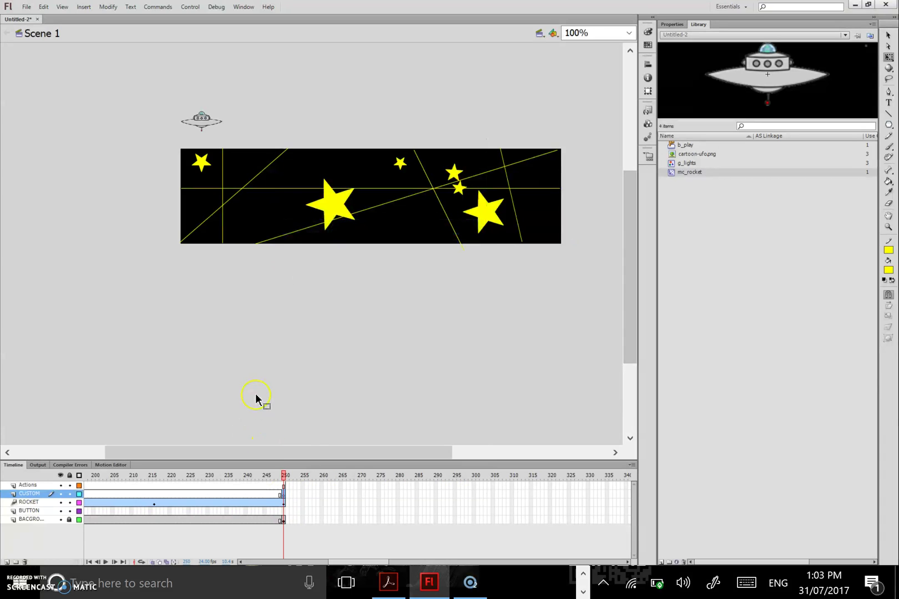
# Step: Return to frame 5 of the CUSTOM layer and import the custom_cursor crosshair image into the library
pyautogui.moveTo(361, 453); pyautogui.dragTo(274, 451)
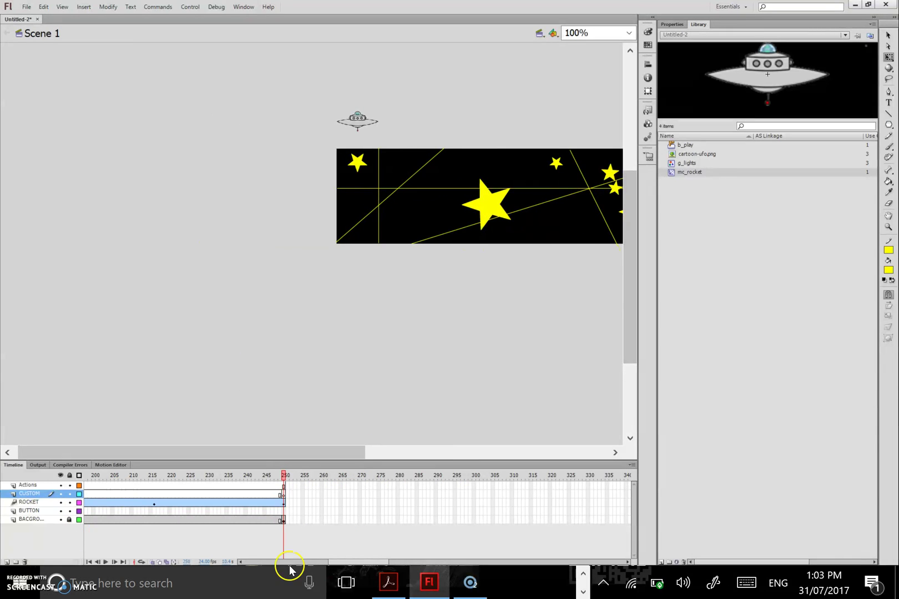
pyautogui.moveTo(359, 567); pyautogui.dragTo(150, 571)
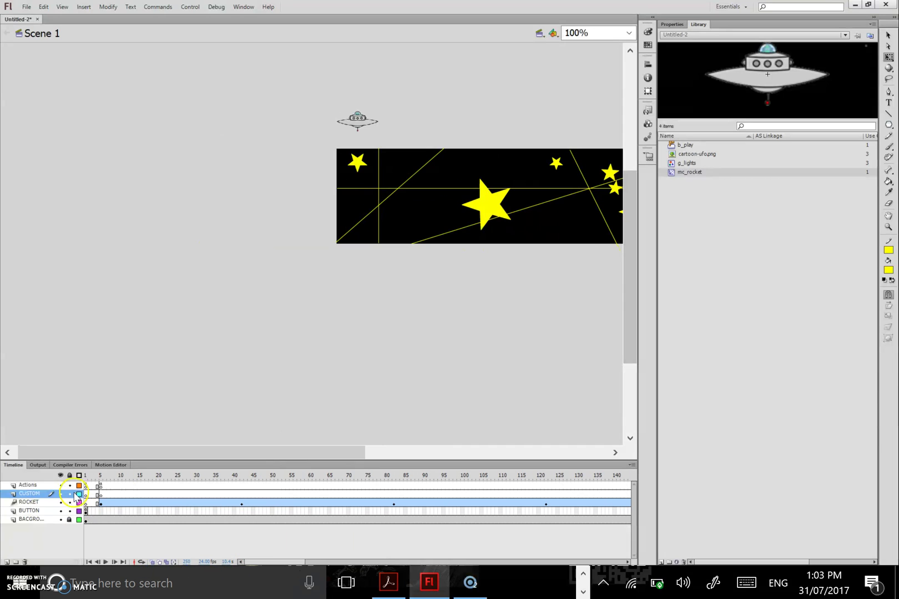
pyautogui.click(102, 504)
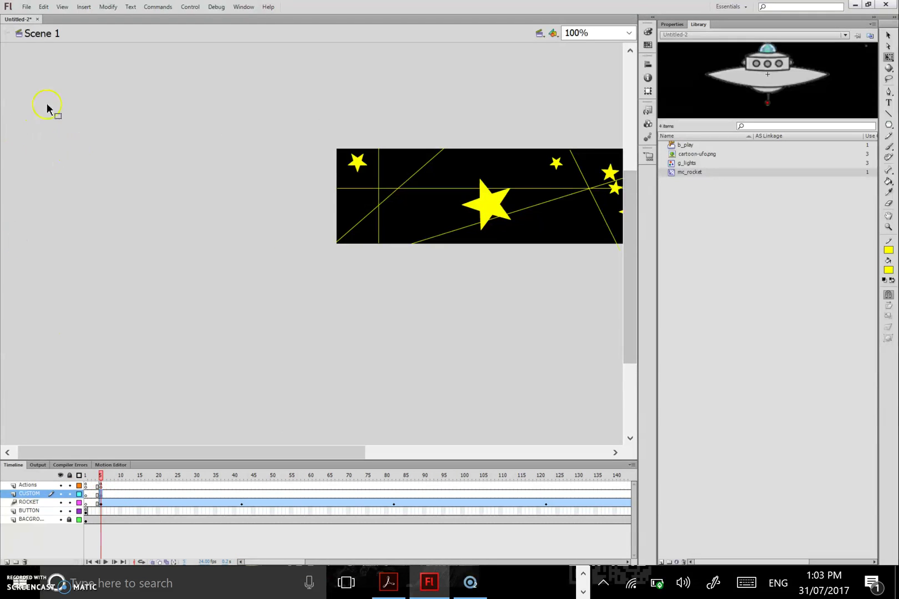
pyautogui.click(26, 7)
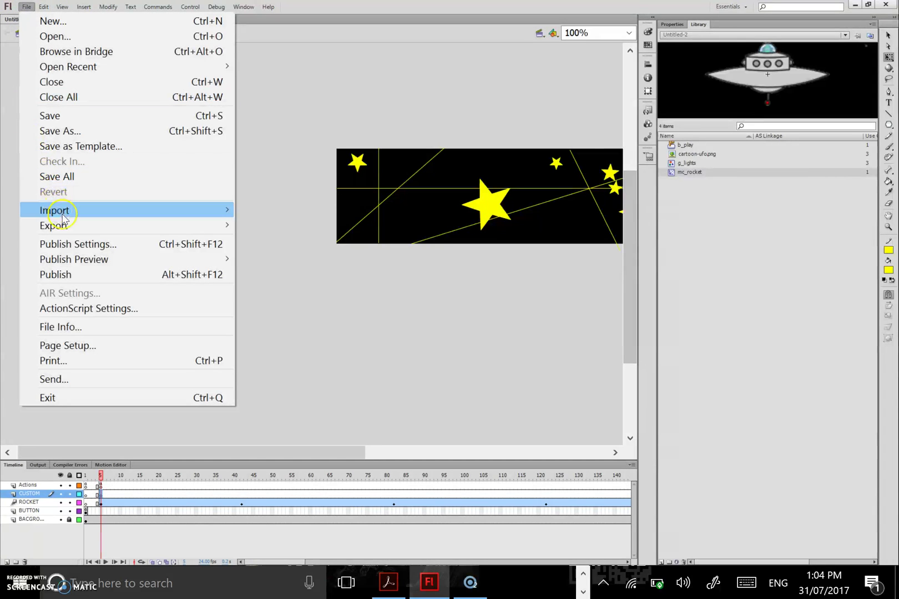
pyautogui.moveTo(63, 213)
pyautogui.click(285, 227)
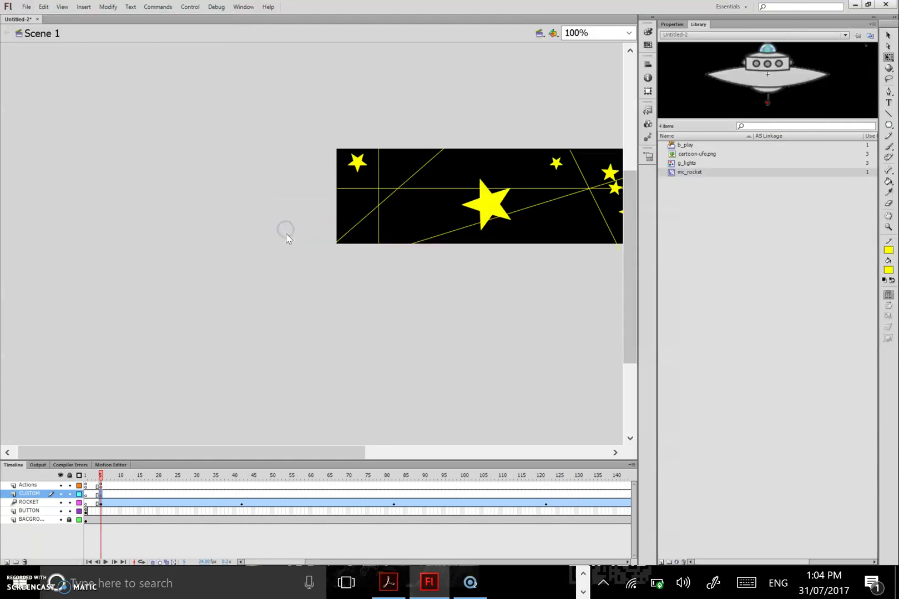
pyautogui.scroll(-5, 605, 205)
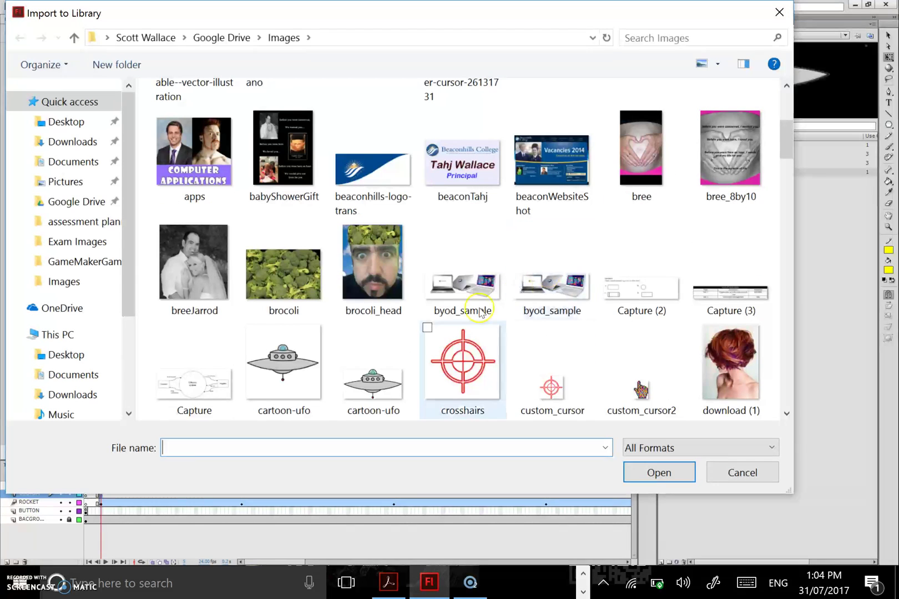
pyautogui.click(551, 382)
pyautogui.click(665, 473)
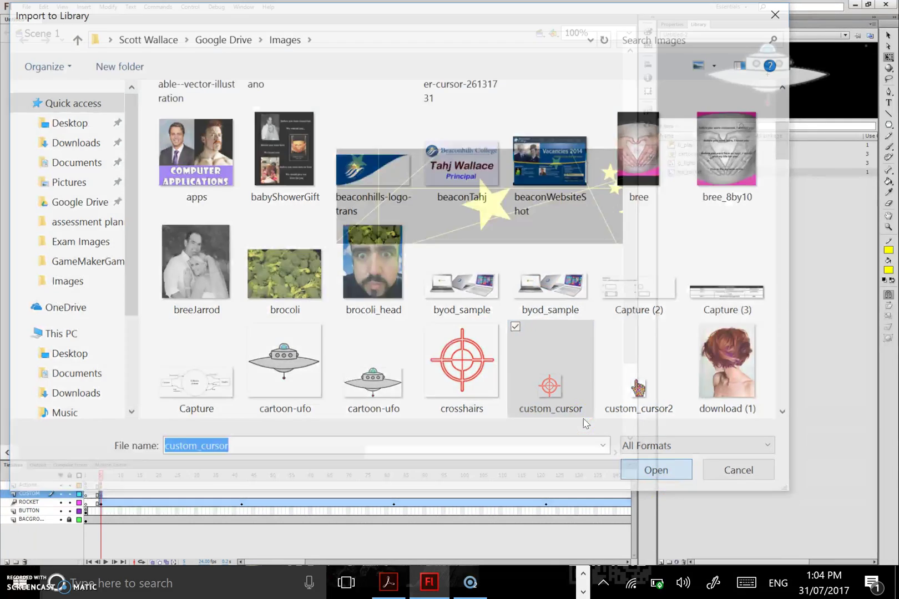
# Step: Place custom_cursor.png from the library on the empty area above the banner's right end
pyautogui.click(472, 299)
pyautogui.moveTo(310, 452); pyautogui.dragTo(462, 452)
pyautogui.click(686, 172)
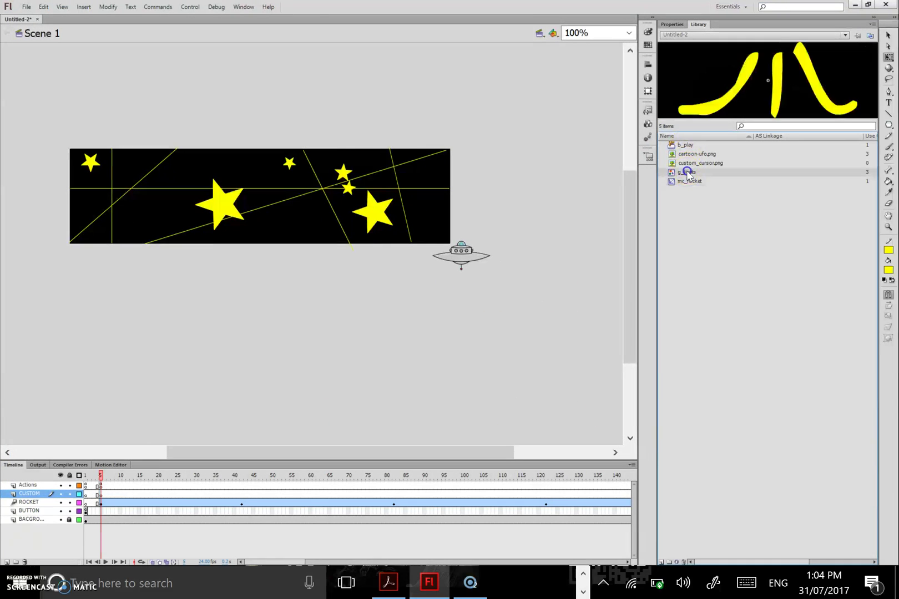
pyautogui.click(695, 164)
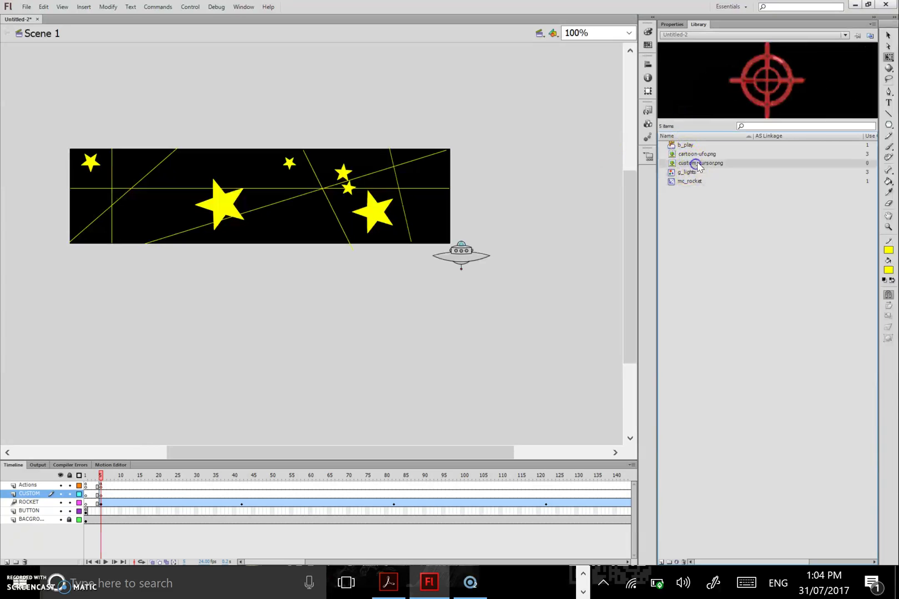
pyautogui.moveTo(685, 164); pyautogui.dragTo(411, 100)
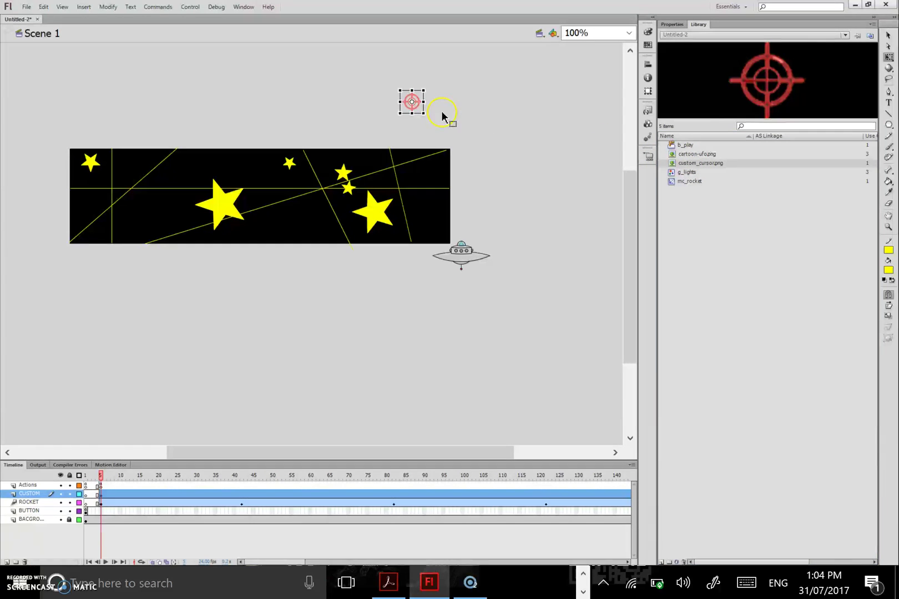
# Step: Convert the placed crosshair image to a movie clip symbol named mc_cursor
pyautogui.click(380, 93)
pyautogui.rightClick(415, 106)
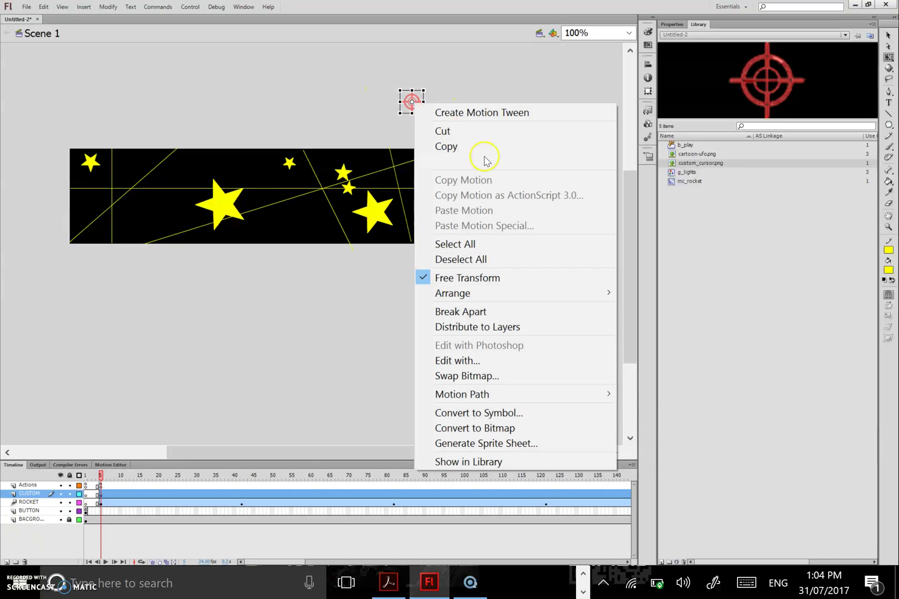
pyautogui.click(510, 413)
pyautogui.click(422, 135)
pyautogui.click(421, 134)
pyautogui.click(419, 135)
pyautogui.click(417, 144)
pyautogui.click(415, 118)
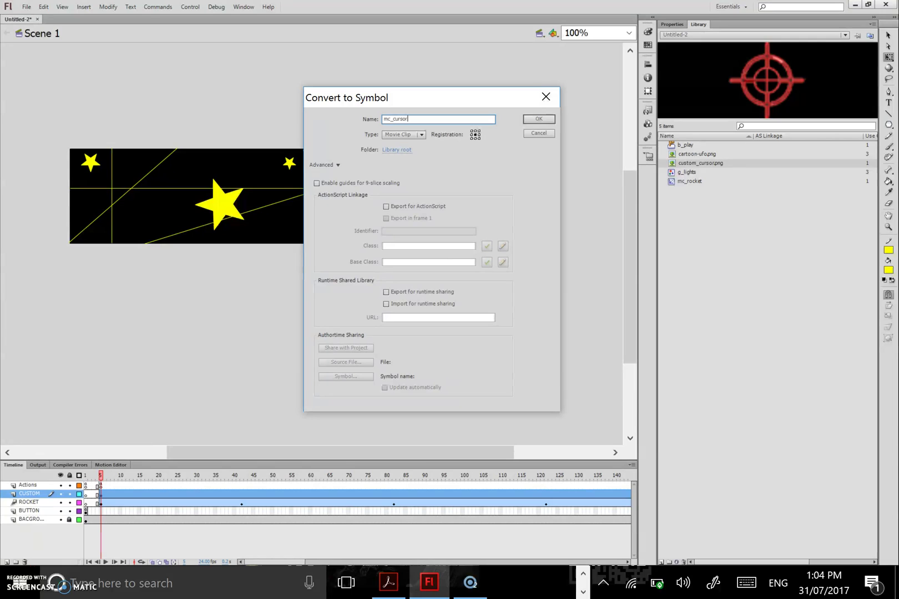
pyautogui.click(555, 118)
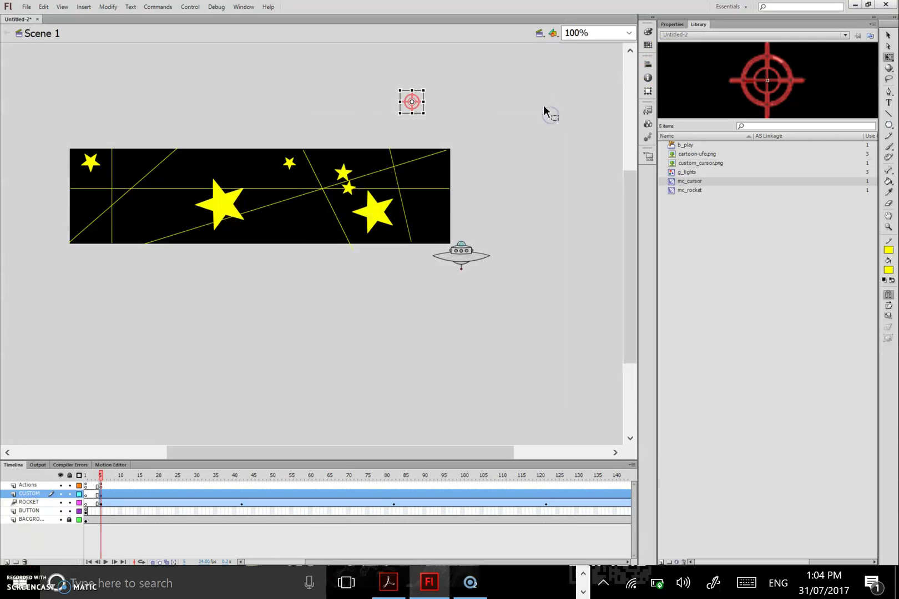
# Step: Link the Custom Mouse Cursor snippet to the crosshair, accept the suggested instance name movieClip_3, and insert the code
pyautogui.click(536, 112)
pyautogui.click(414, 103)
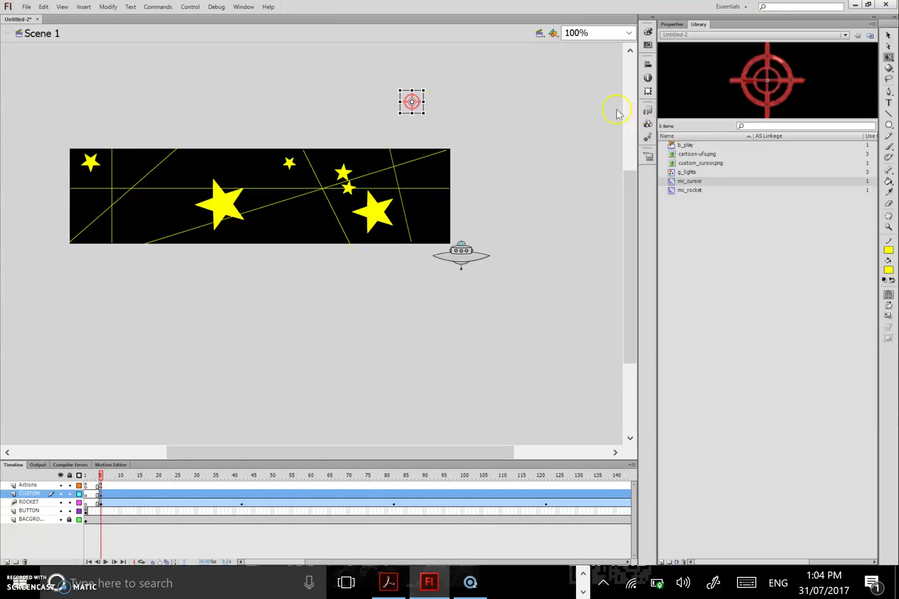
pyautogui.click(647, 131)
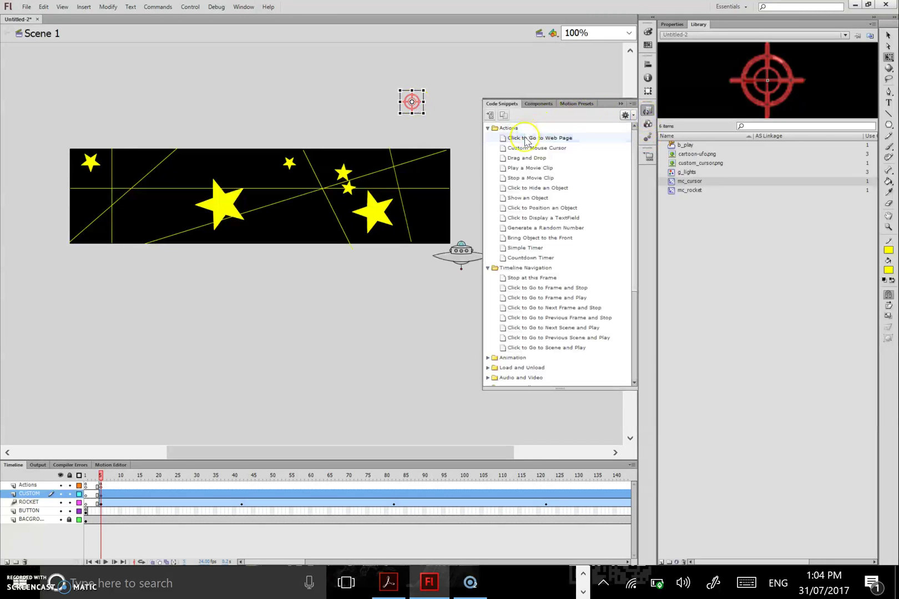
pyautogui.click(625, 149)
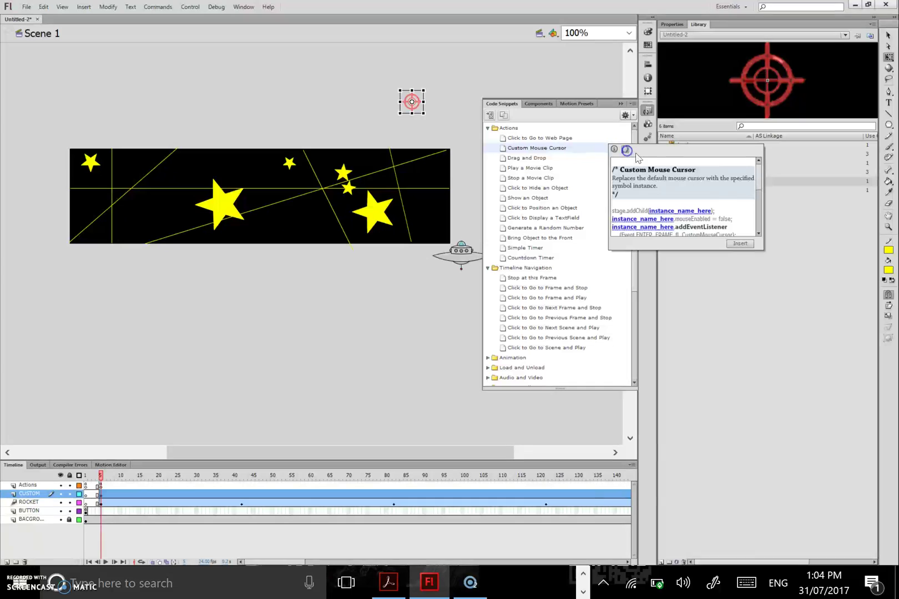
pyautogui.moveTo(688, 214); pyautogui.dragTo(420, 103)
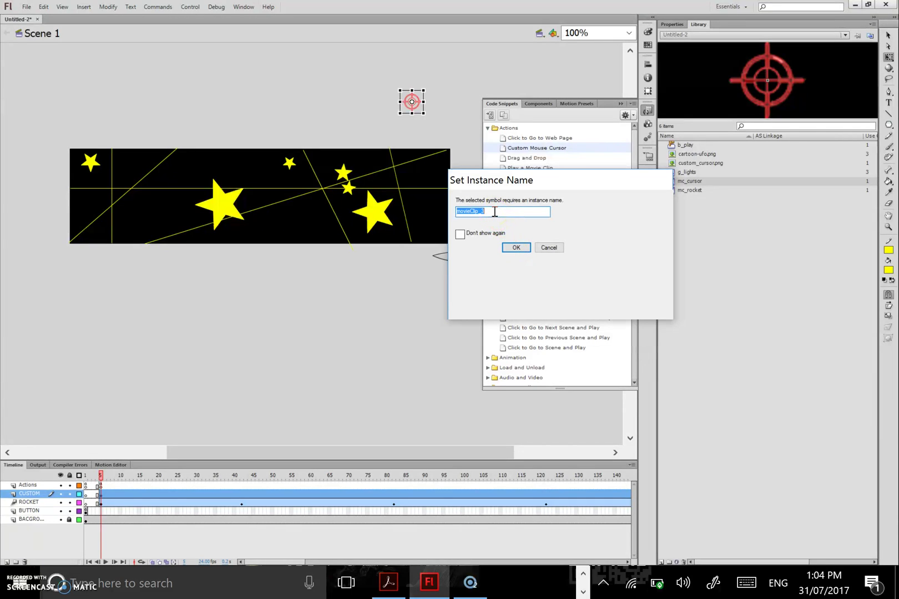
pyautogui.click(515, 248)
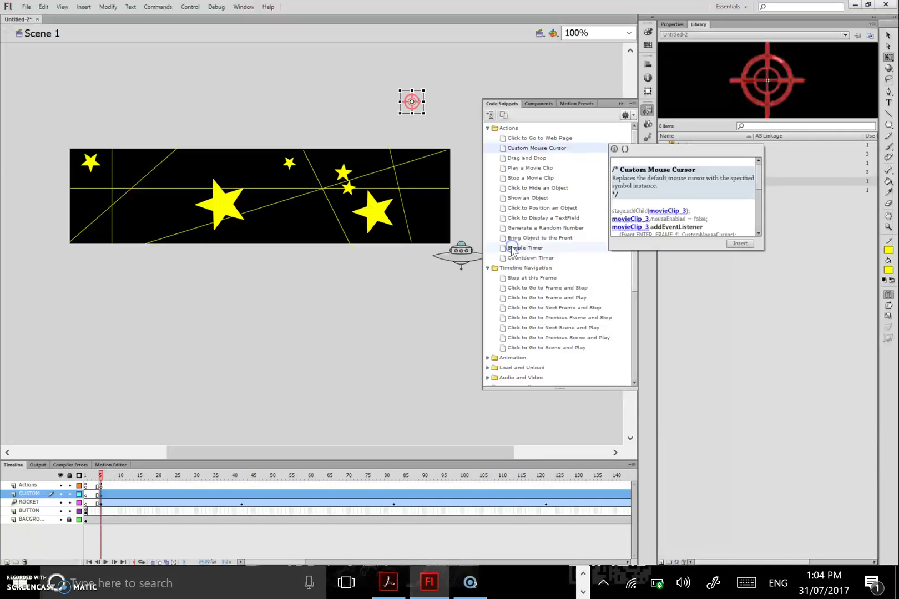
pyautogui.click(740, 244)
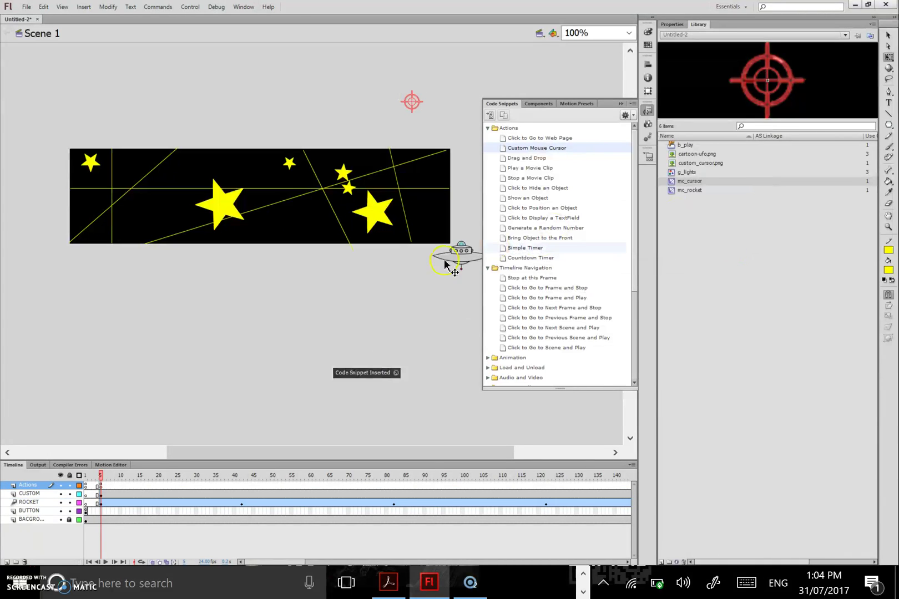
# Step: Open the frame 5 script, copy the commented lines that restore the default mouse pointer, and delete them there
pyautogui.click(242, 7)
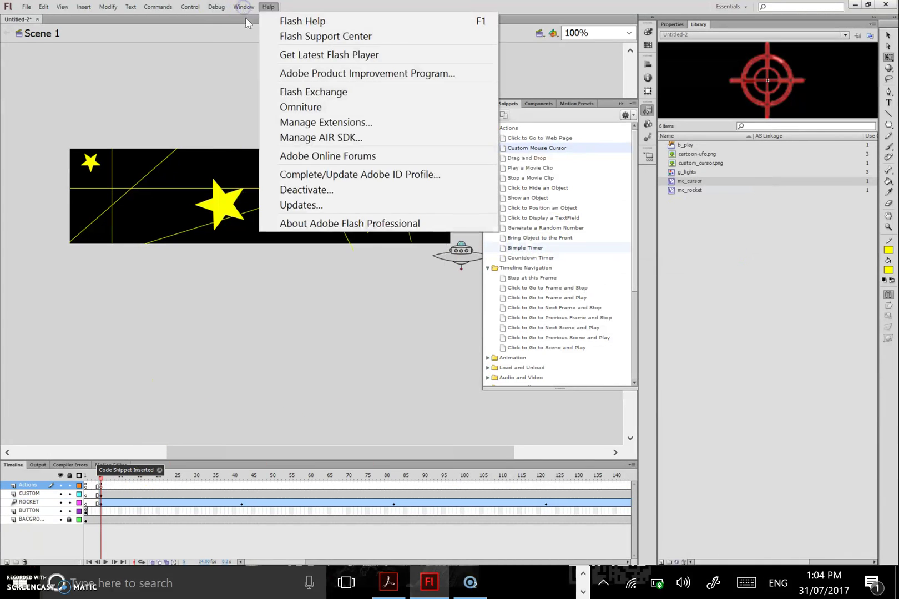
pyautogui.moveTo(239, 7)
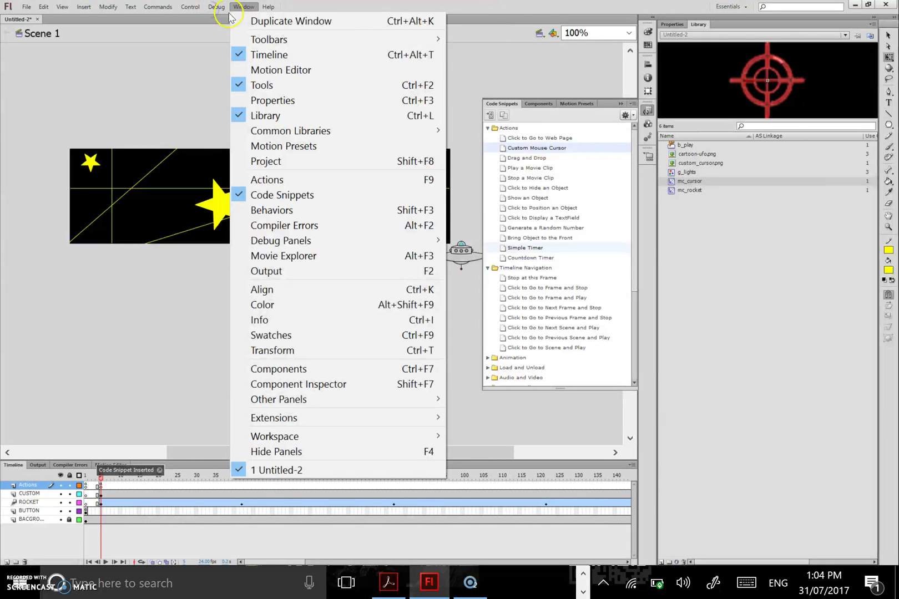
pyautogui.click(272, 179)
pyautogui.scroll(-1, 369, 230)
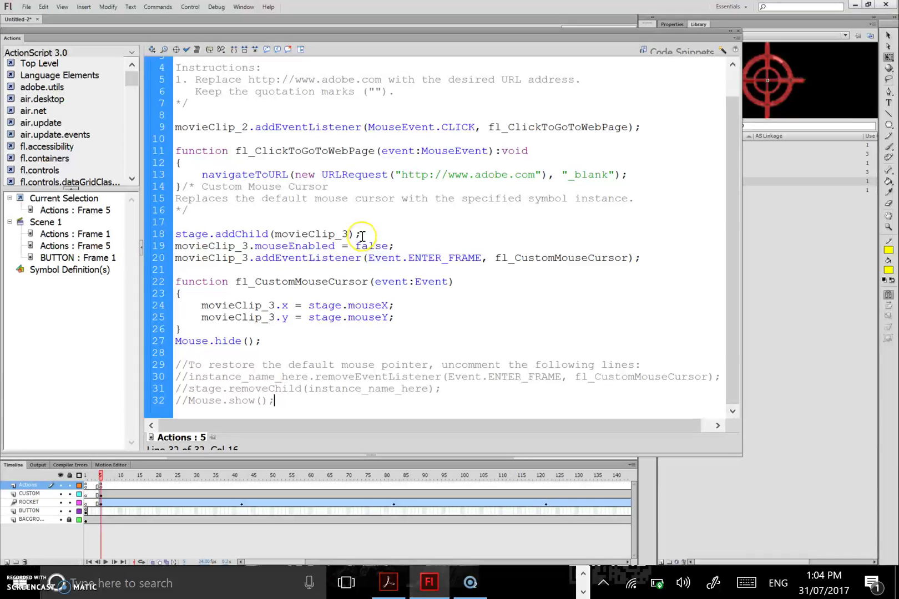
pyautogui.keyDown('shift'); pyautogui.click(179, 366); pyautogui.keyUp('shift')
pyautogui.hotkey('ctrl', 'c')
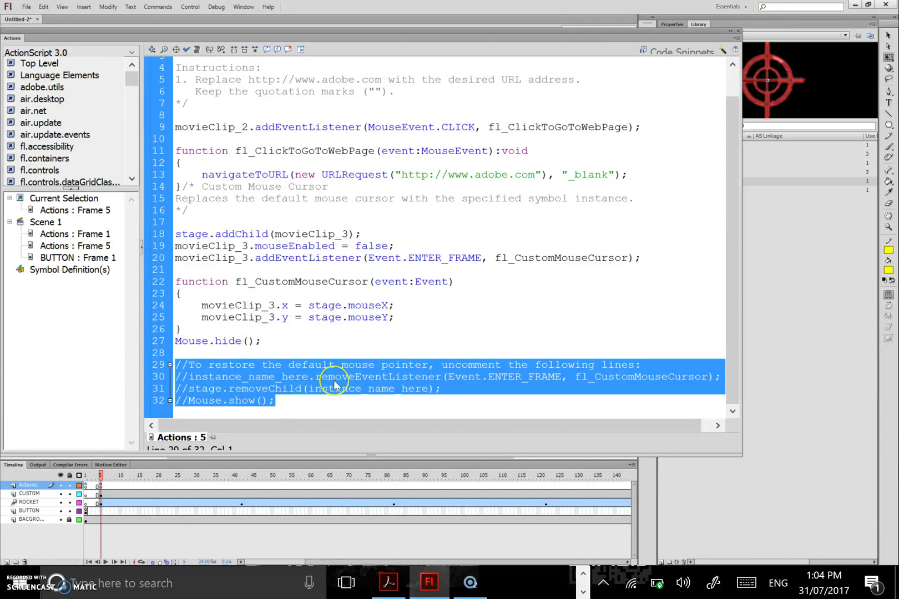
pyautogui.press('Delete')
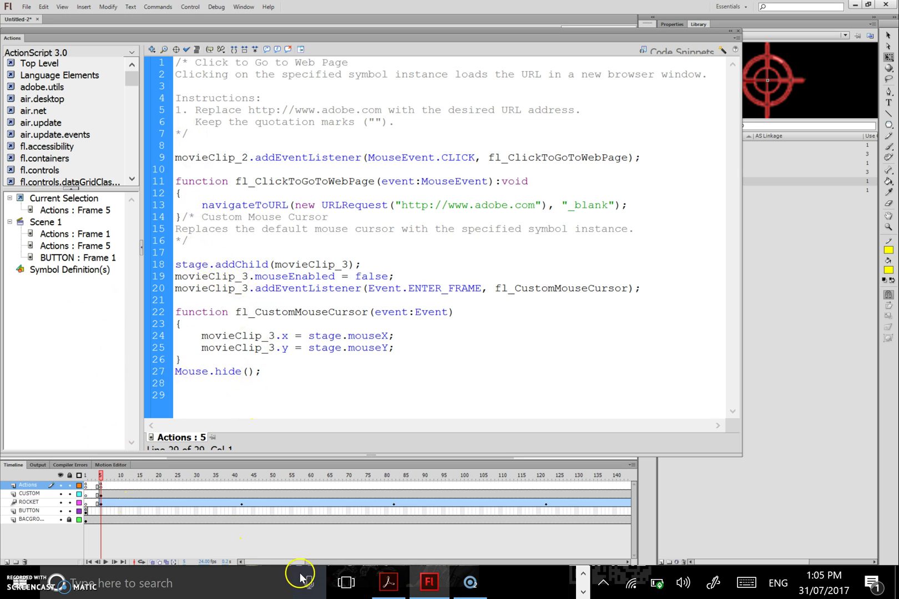
# Step: Paste the copied pointer-restoring lines into the script of frame 250 on the CUSTOM layer
pyautogui.click(253, 496)
pyautogui.click(361, 561)
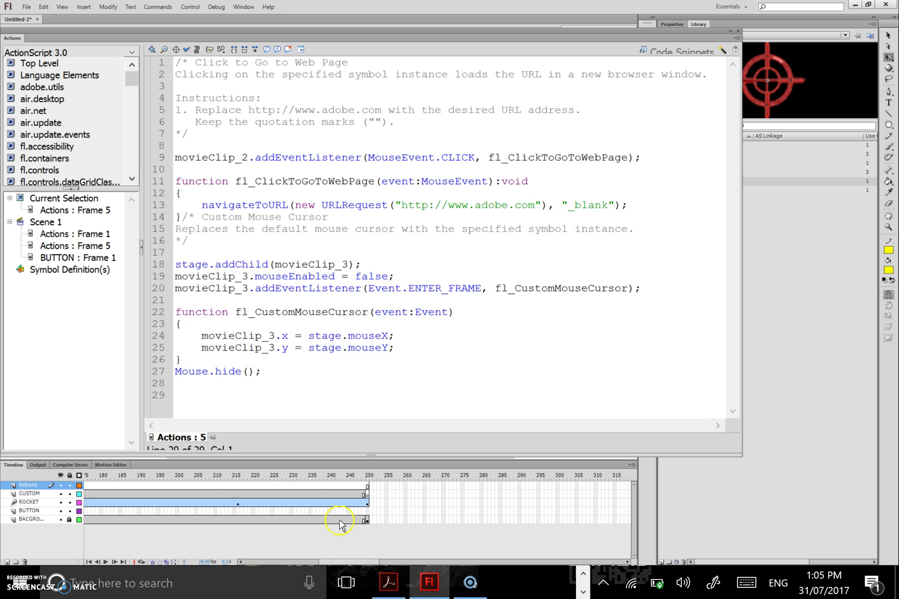
pyautogui.click(367, 493)
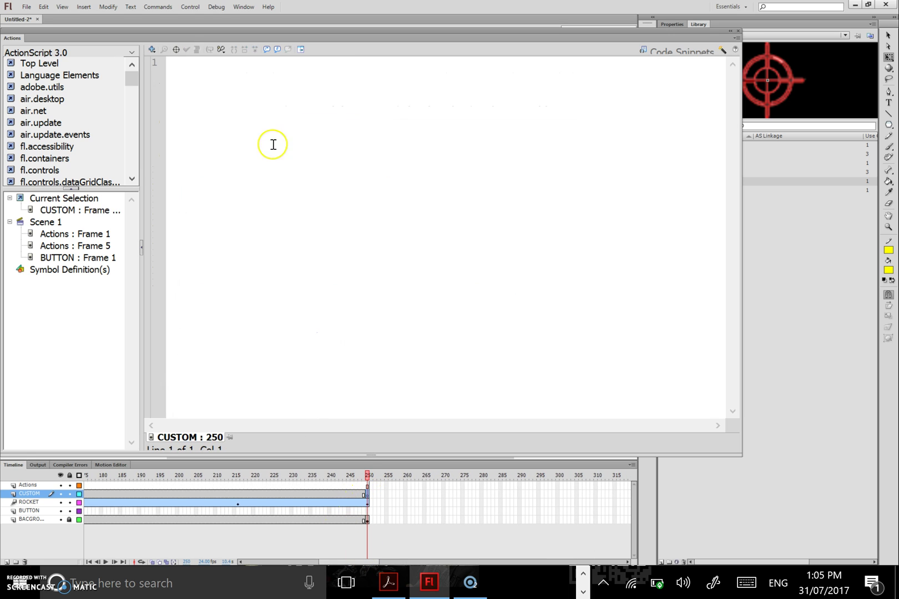
pyautogui.click(236, 99)
pyautogui.hotkey('ctrl', 'v')
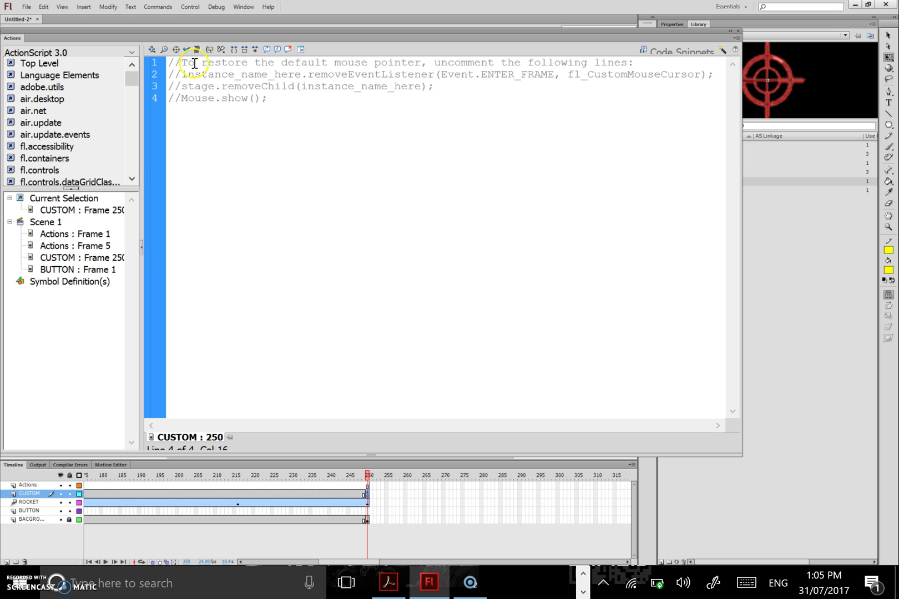
# Step: Uncomment the removeEventListener, removeChild and Mouse.show() lines, keeping each on its own line
pyautogui.click(182, 75)
pyautogui.press('BackSpace')
pyautogui.press('BackSpace')
pyautogui.click(182, 86)
pyautogui.press('BackSpace')
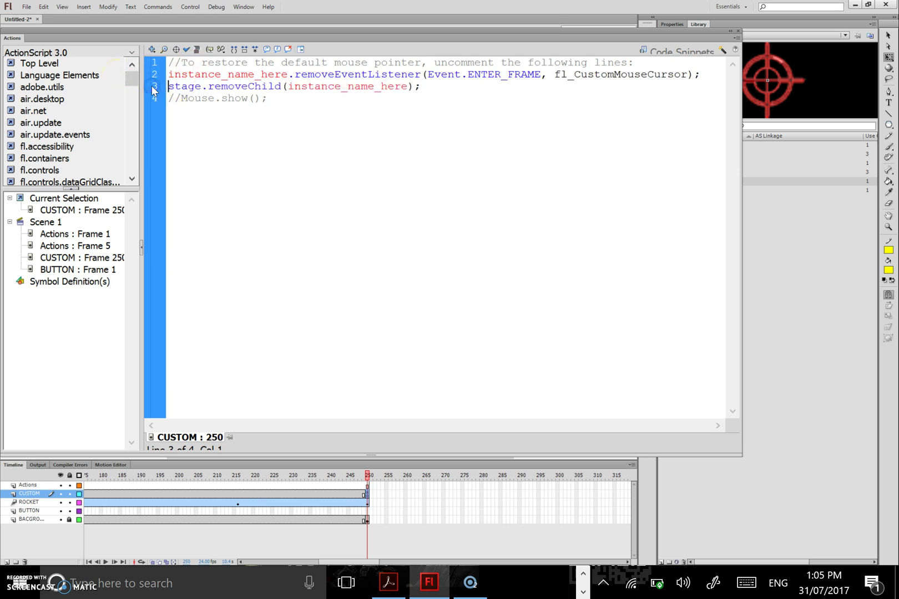
pyautogui.click(168, 100)
pyautogui.press('BackSpace')
pyautogui.press('BackSpace')
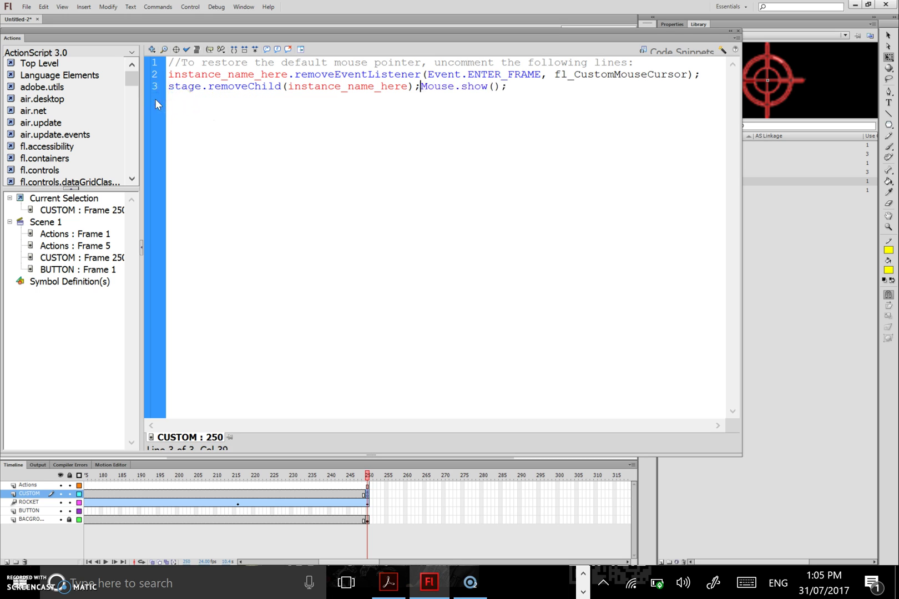
pyautogui.press('Return')
# Step: Replace the instance_name_here placeholder in the removeEventListener line with movieClip_3
pyautogui.click(179, 74)
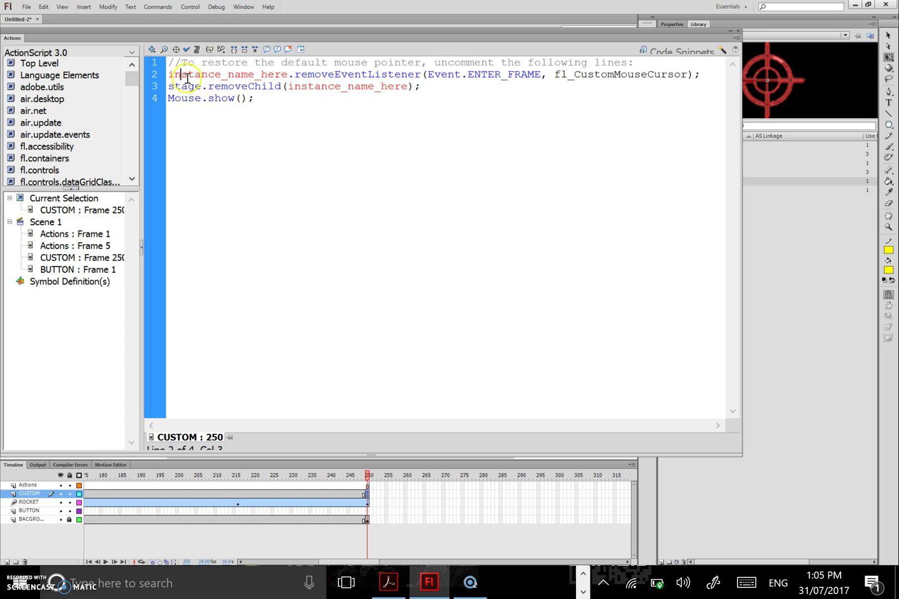
pyautogui.moveTo(169, 73); pyautogui.dragTo(283, 72)
pyautogui.write('movie')
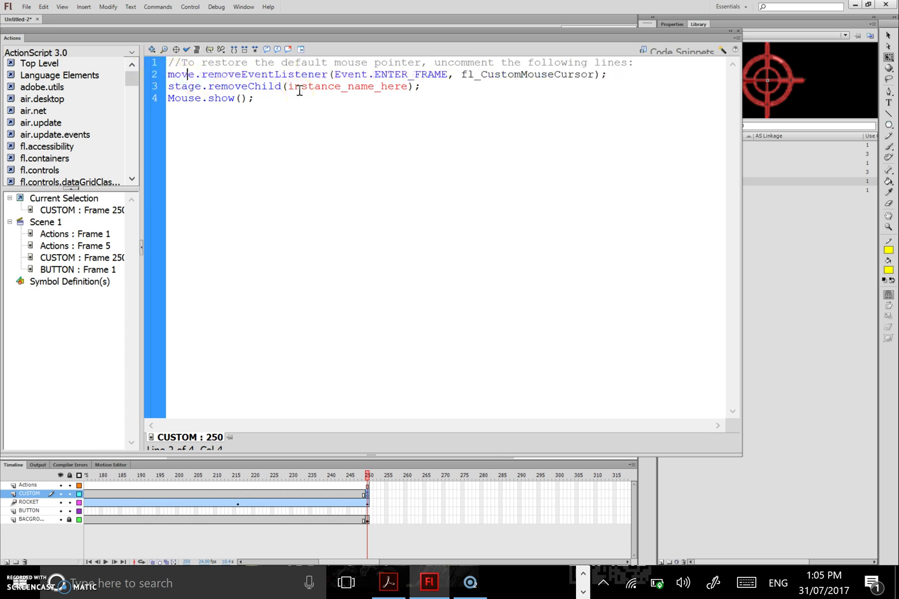
pyautogui.write('Clip')
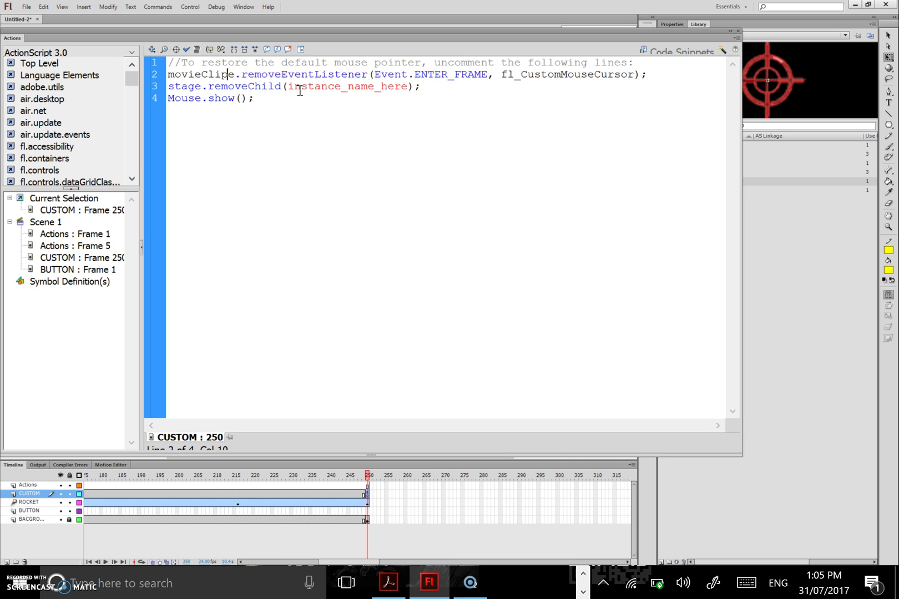
pyautogui.write('_3')
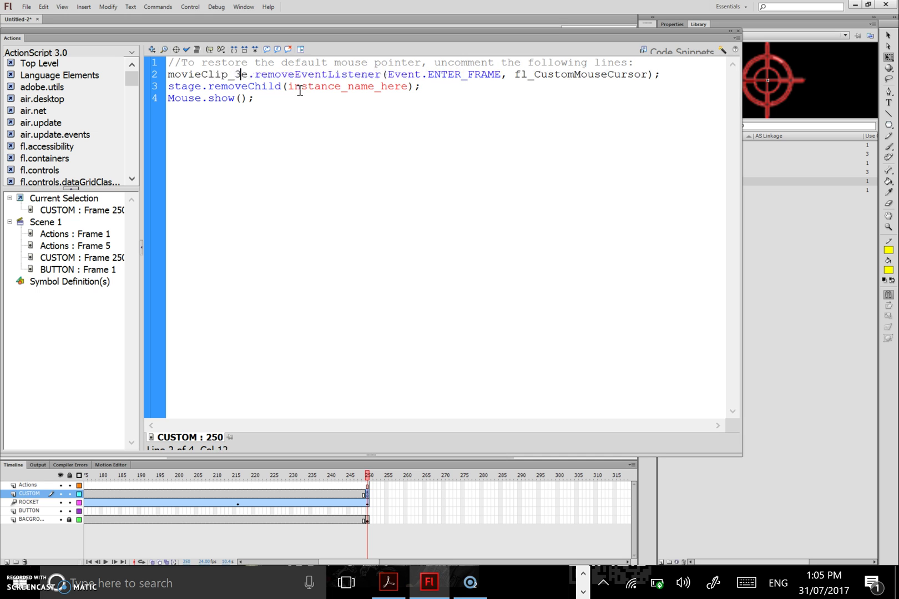
pyautogui.press('Delete')
# Step: Replace the instance_name_here placeholder inside stage.removeChild() with movieClip_3 and close the script editor
pyautogui.click(285, 87)
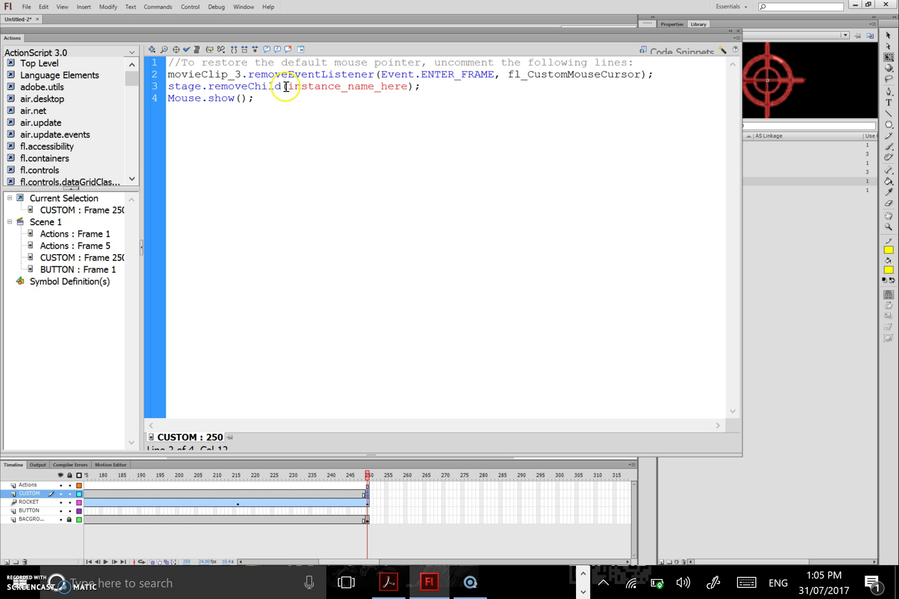
pyautogui.moveTo(287, 87); pyautogui.dragTo(382, 91)
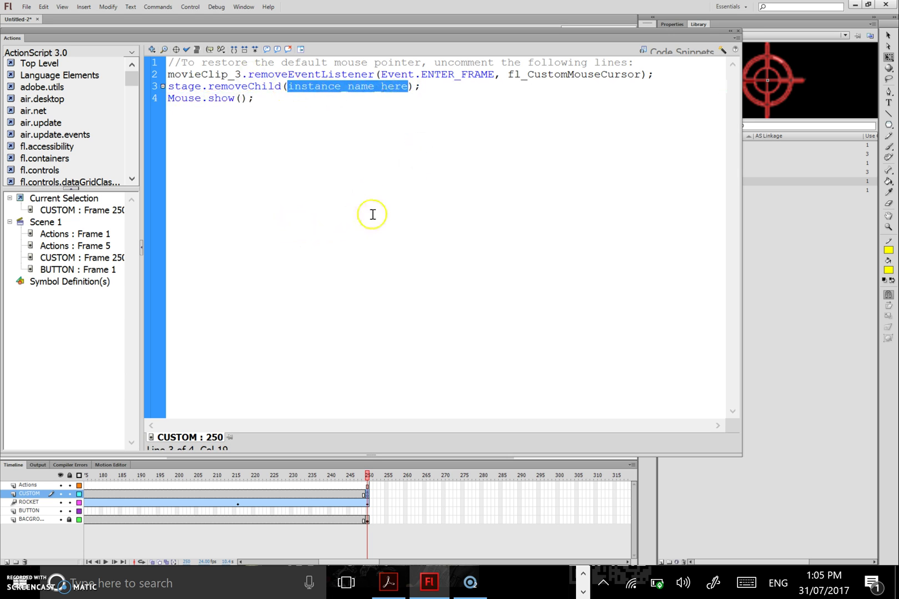
pyautogui.write('mc')
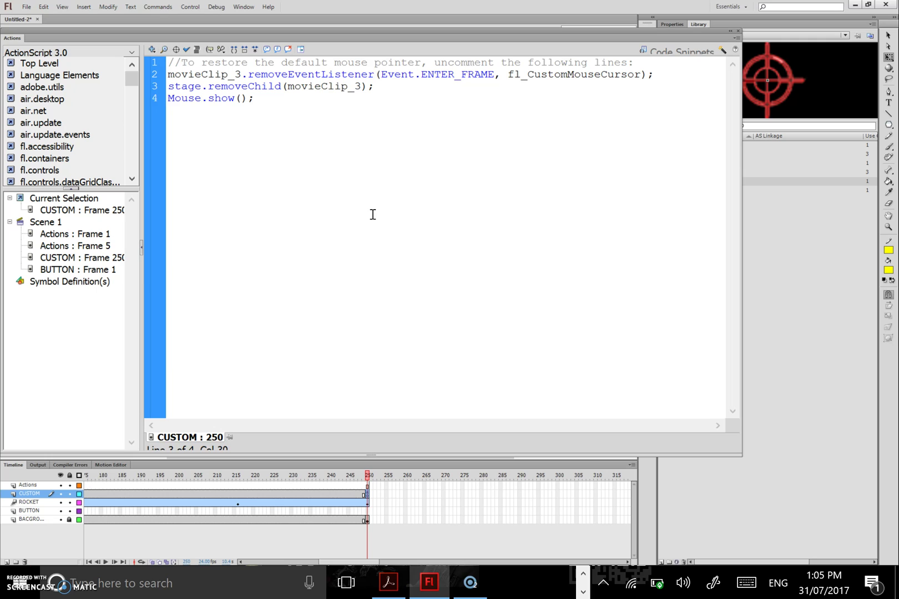
pyautogui.click(327, 189)
pyautogui.click(738, 32)
# Step: Test the movie: start the animation with PLAY, try the crosshair cursor on the flying UFO, and close the preview when it ends
pyautogui.hotkey('ctrl', 'Return')
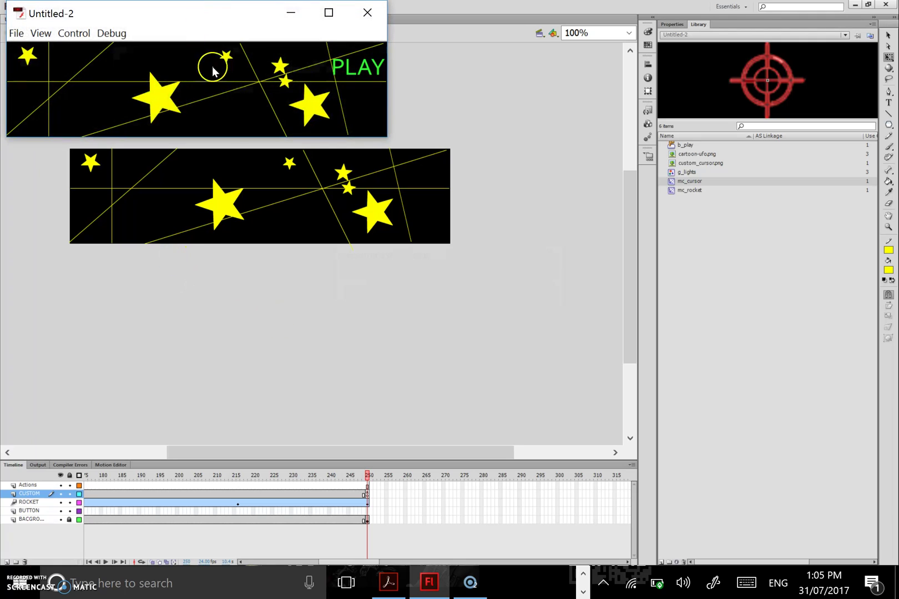
pyautogui.click(336, 68)
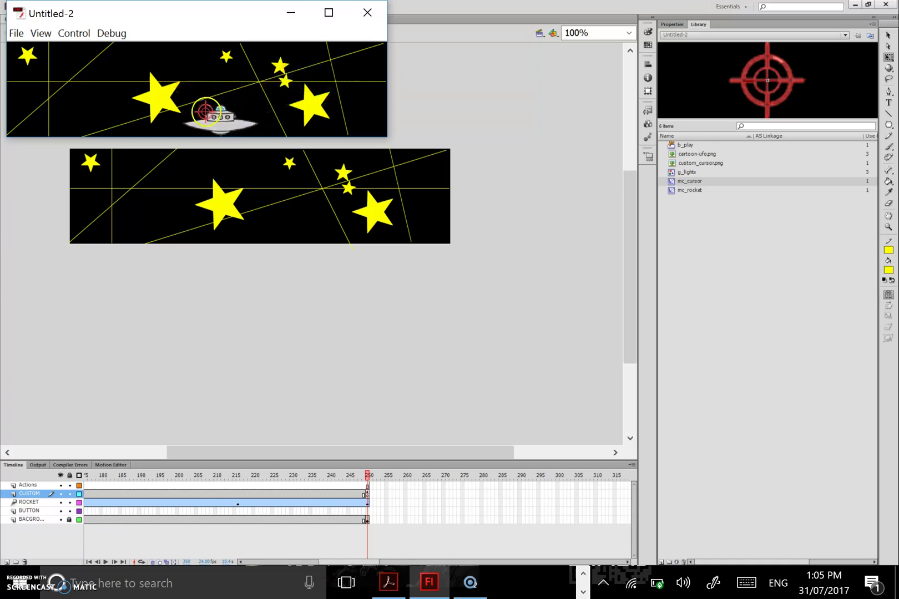
pyautogui.click(215, 93)
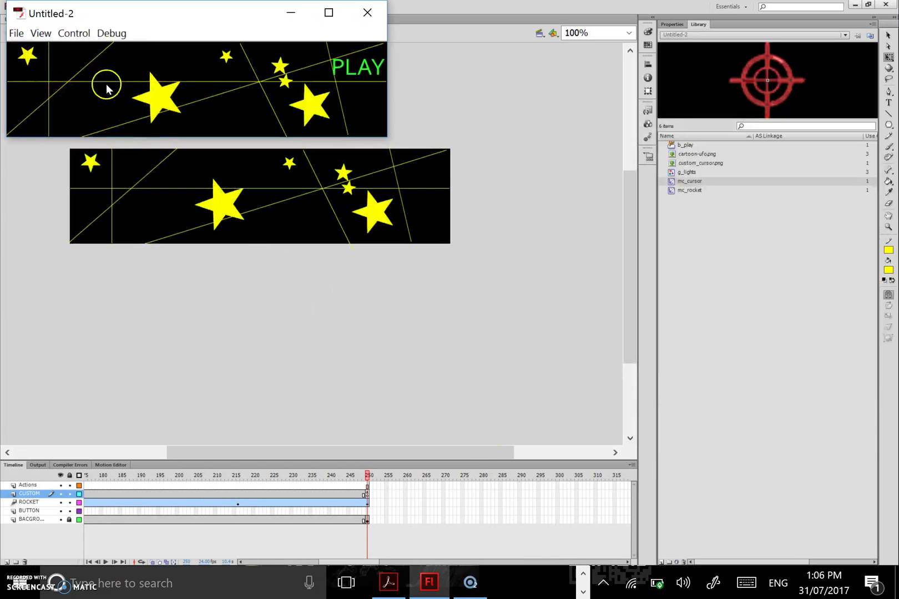
pyautogui.click(365, 14)
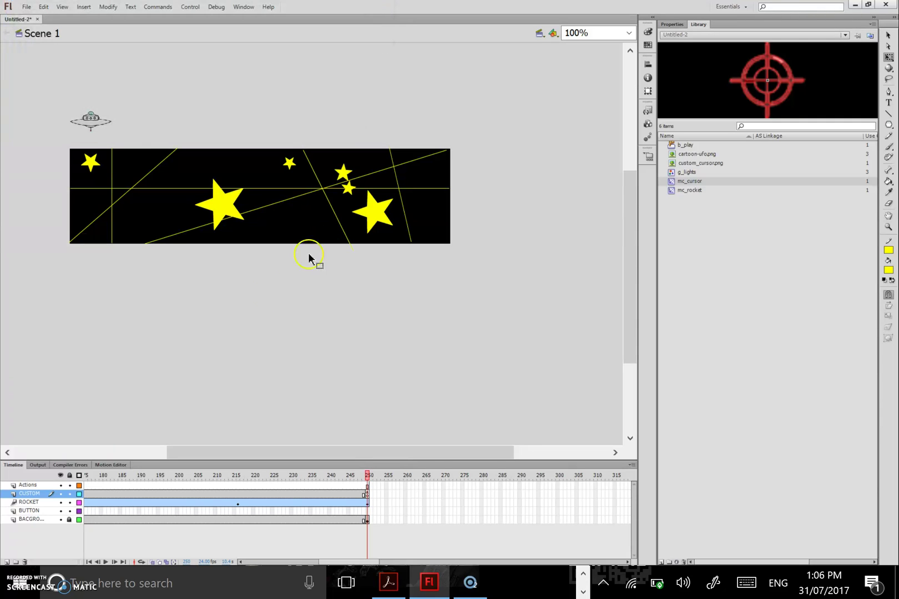